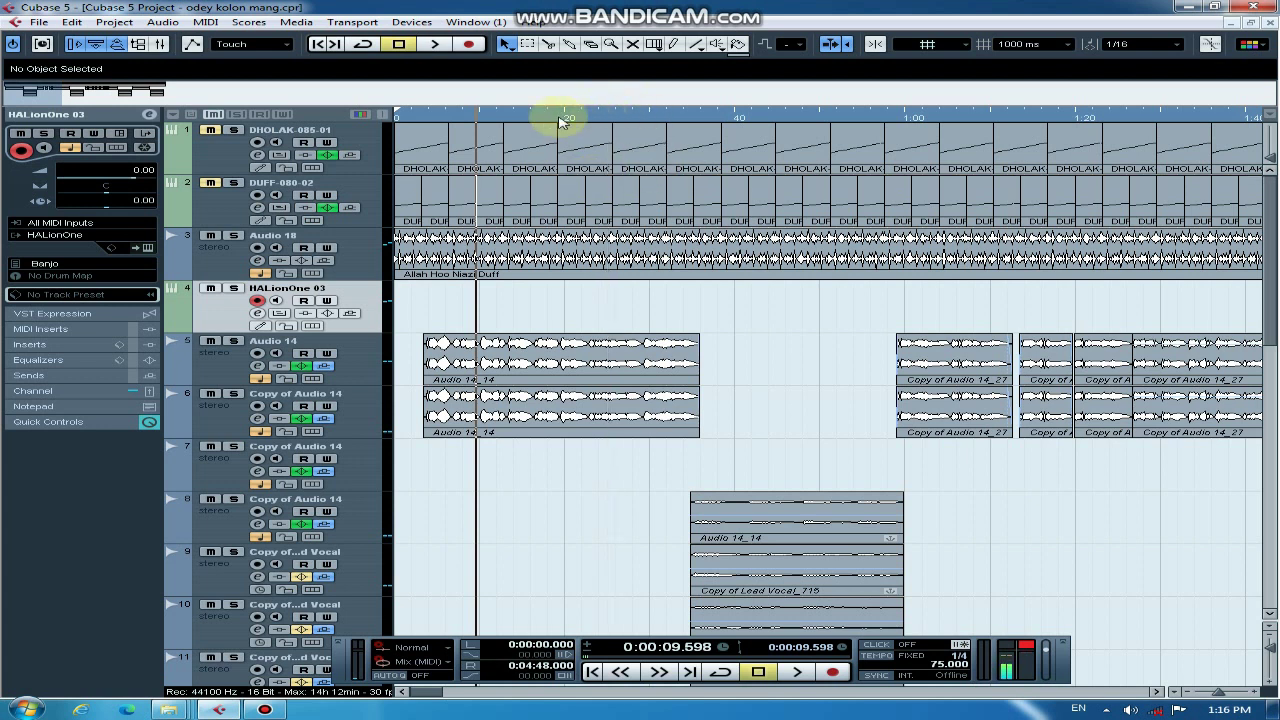
# Step: Solo the Audio 18 track, play it from about 0:00:02.7, stop playback and turn its solo off
pyautogui.click(417, 118)
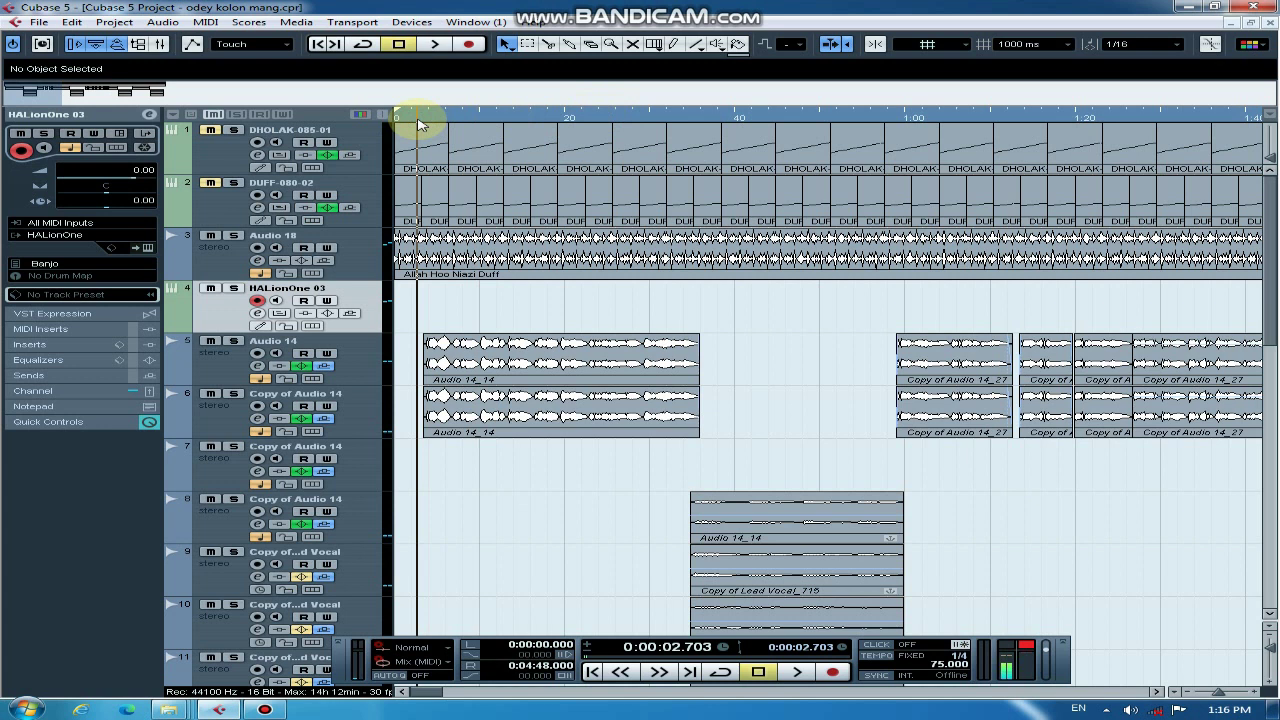
pyautogui.click(233, 235)
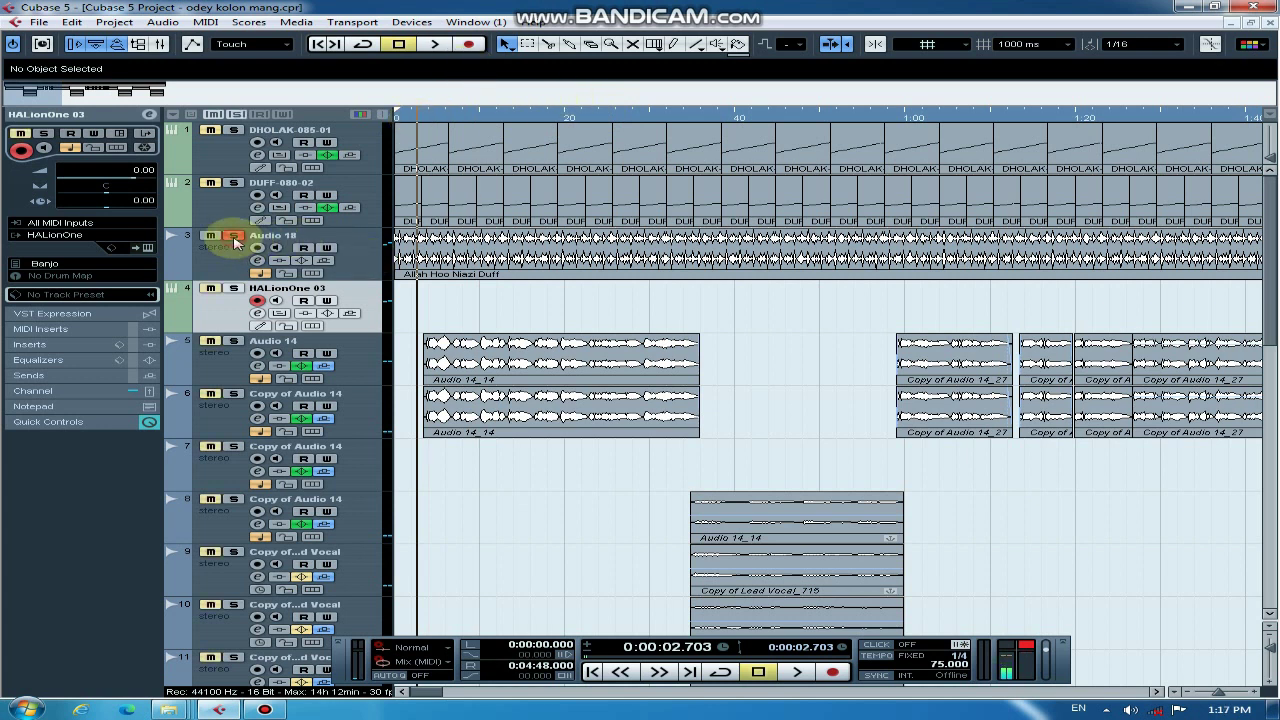
pyautogui.press('space')
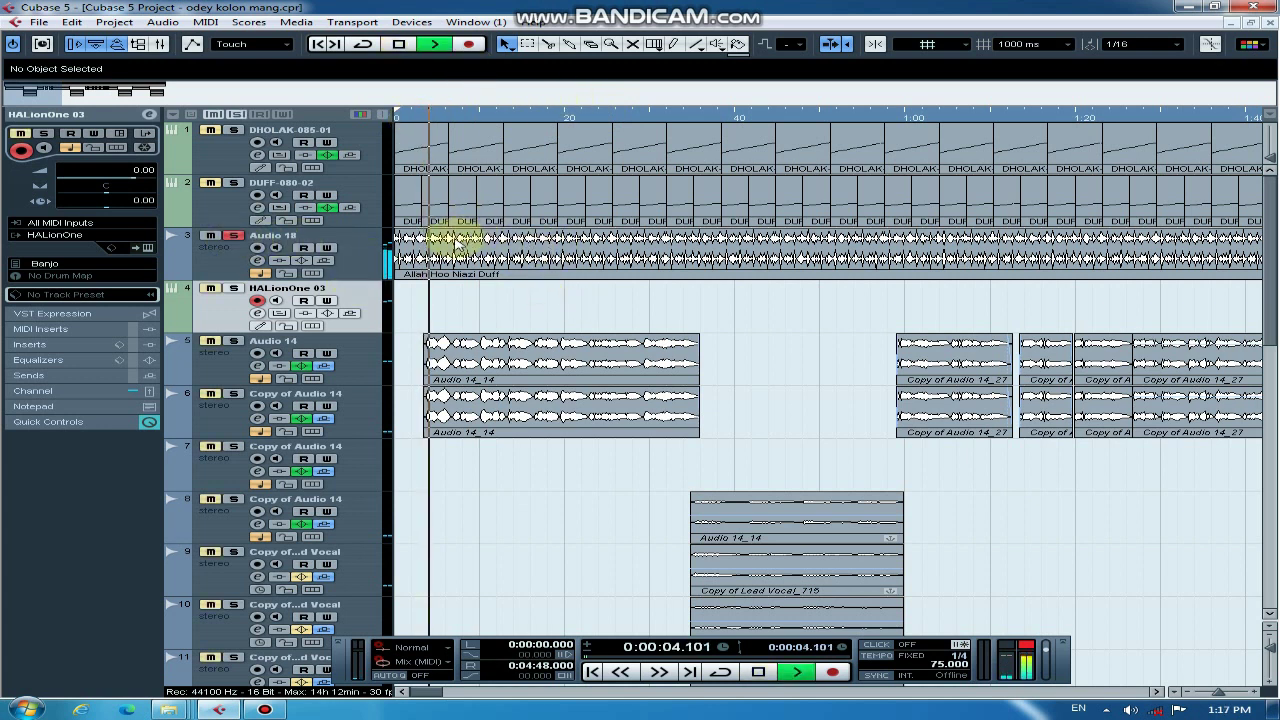
pyautogui.press('space')
pyautogui.click(233, 236)
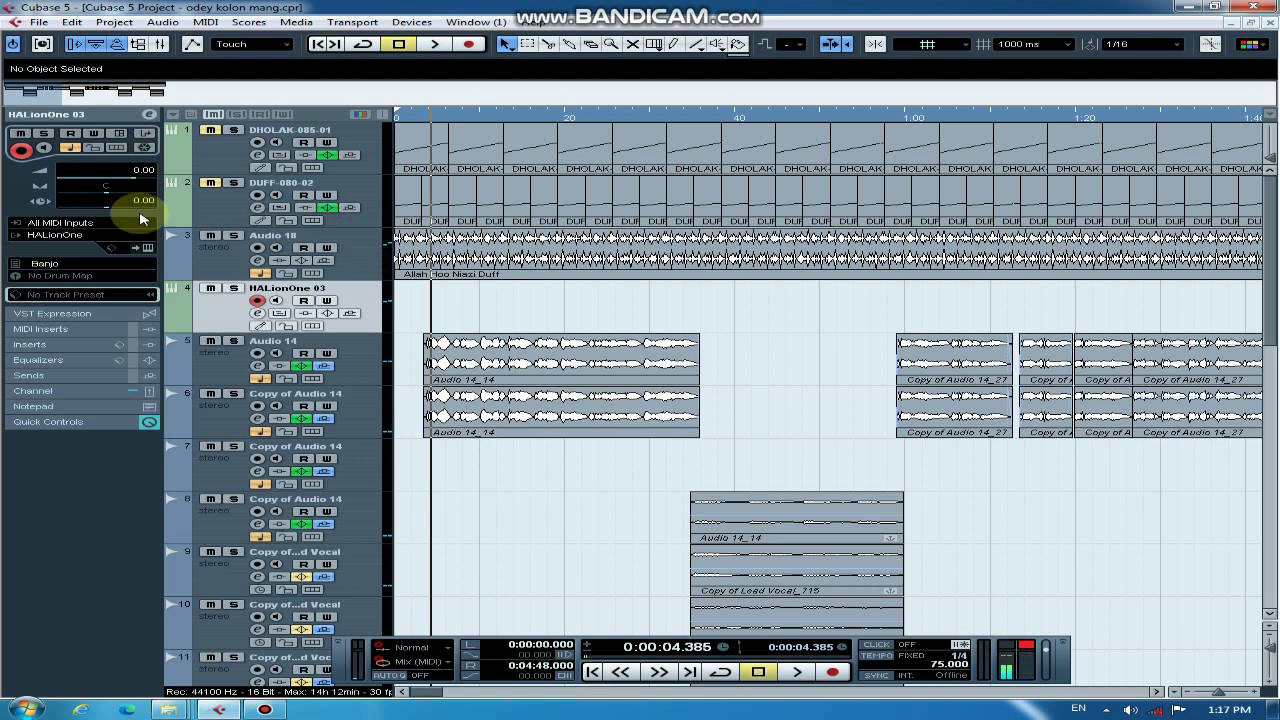
# Step: Solo the Audio 14 track, listen to a few seconds of it, turn its solo off and stop playback
pyautogui.click(234, 341)
pyautogui.press('space')
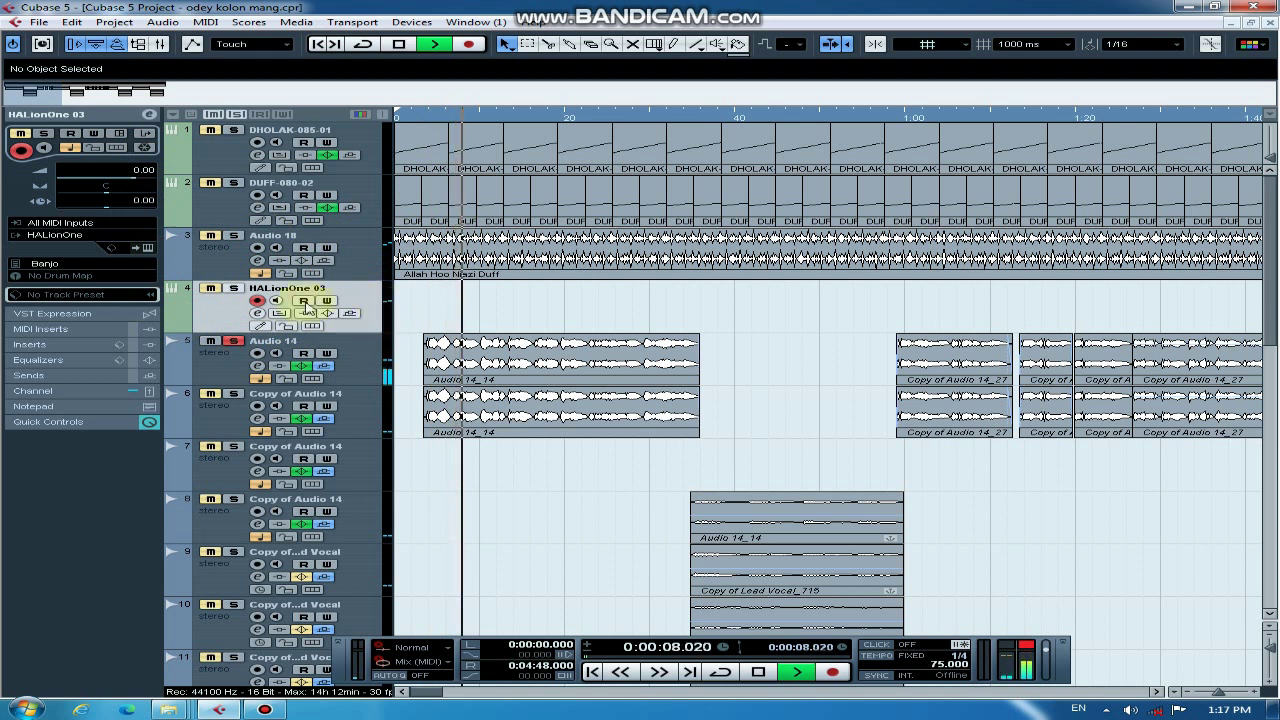
pyautogui.click(235, 341)
pyautogui.press('space')
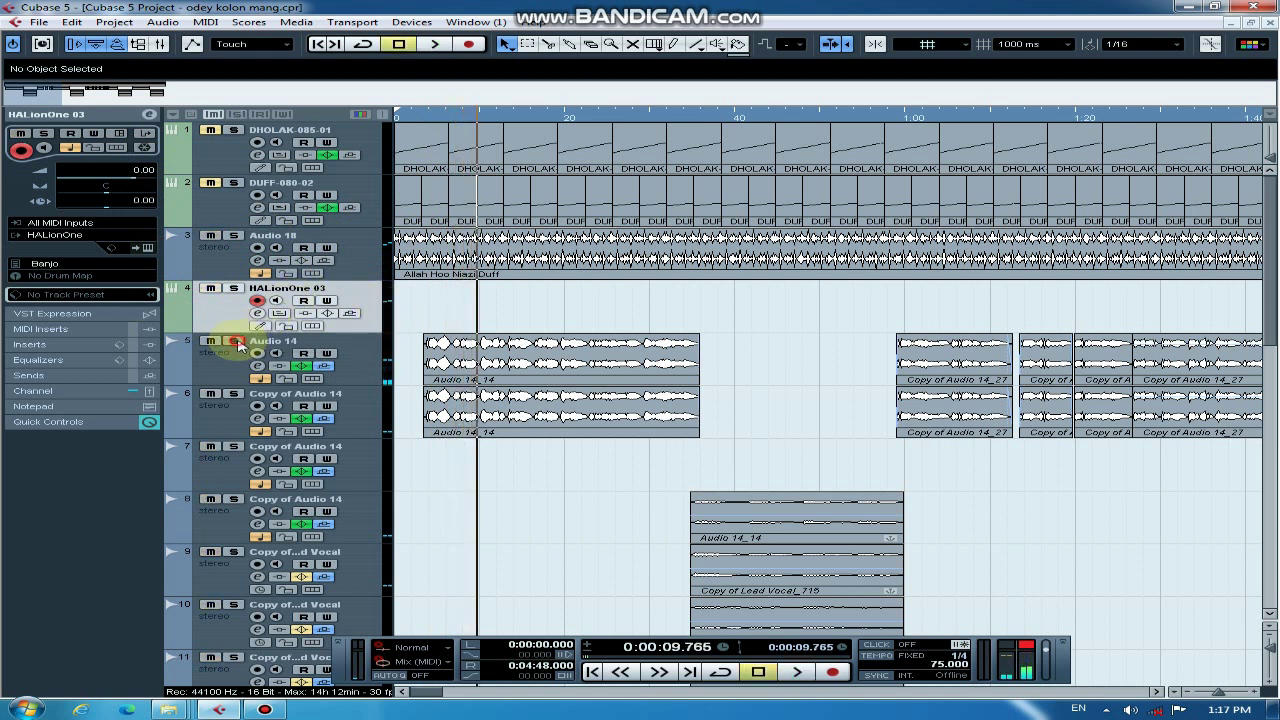
# Step: Play the full arrangement from about 0:00:02.8 into the section where the Copy of Lead Vocal clips sound, and stop playback
pyautogui.click(717, 118)
pyautogui.moveTo(1272, 290)
pyautogui.mouseDown()
pyautogui.moveTo(1272, 366)
pyautogui.moveTo(1272, 285)
pyautogui.mouseUp()
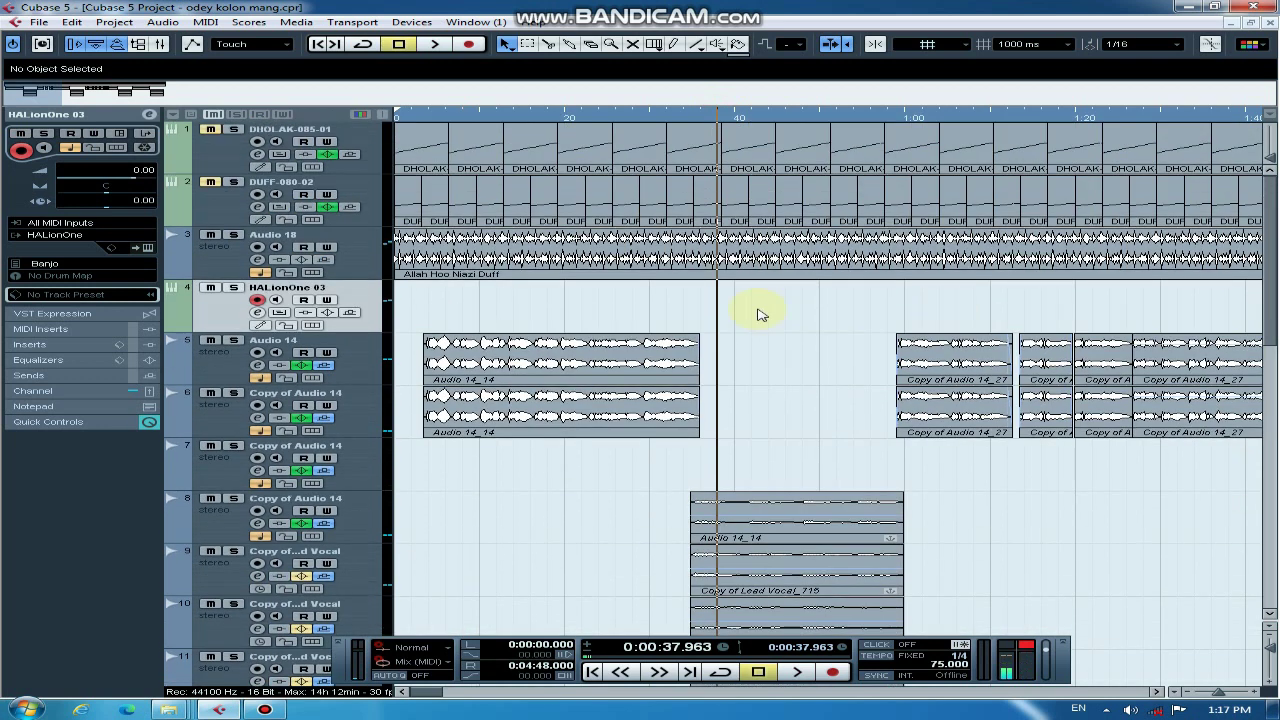
pyautogui.click(442, 119)
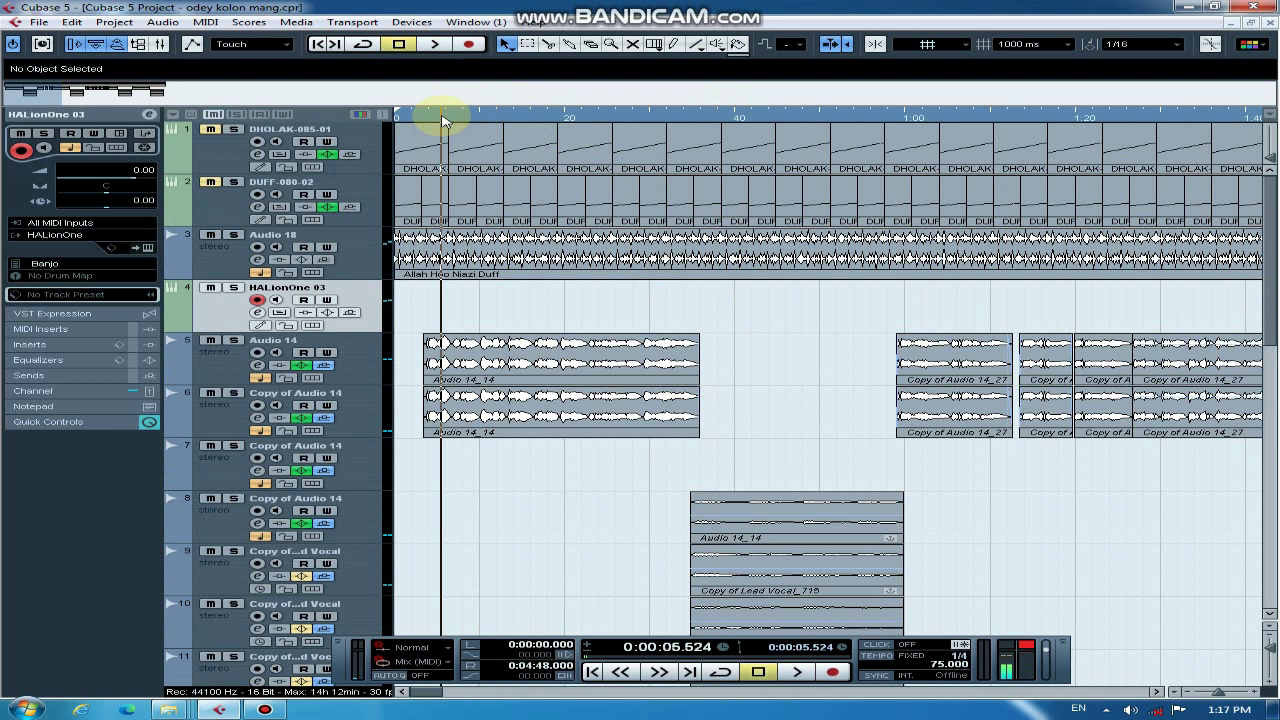
pyautogui.click(420, 117)
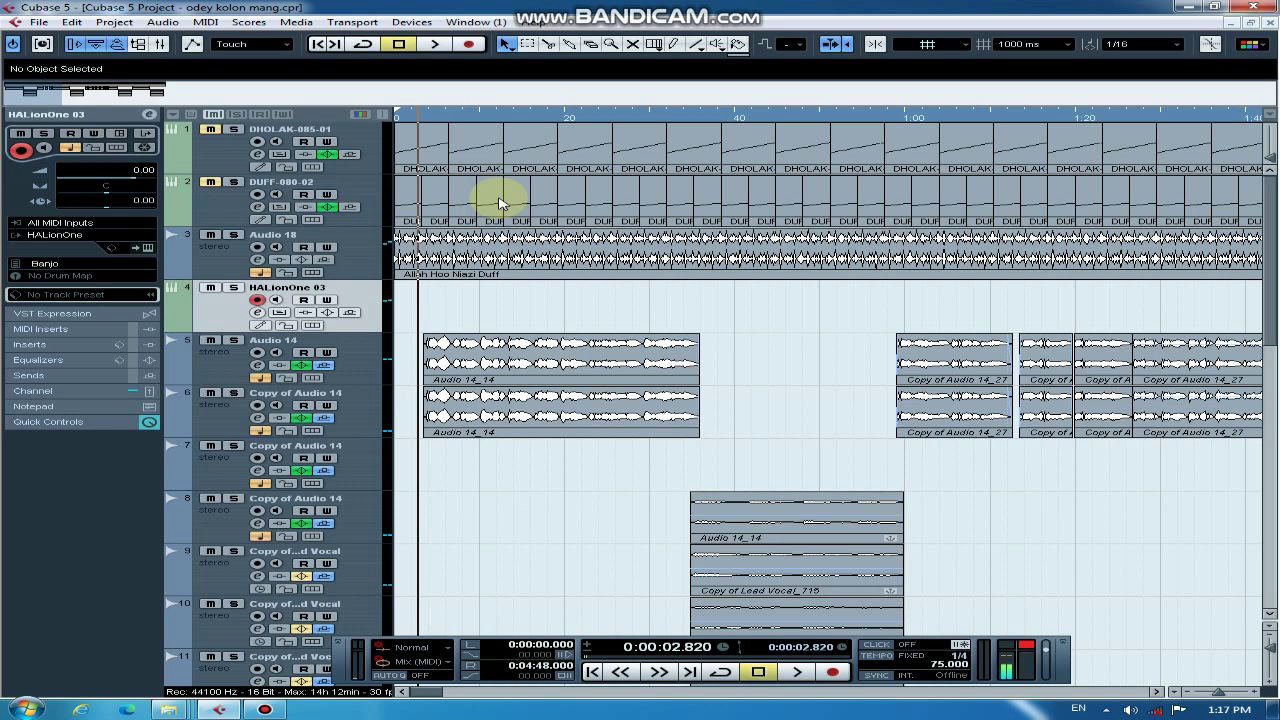
pyautogui.press('space')
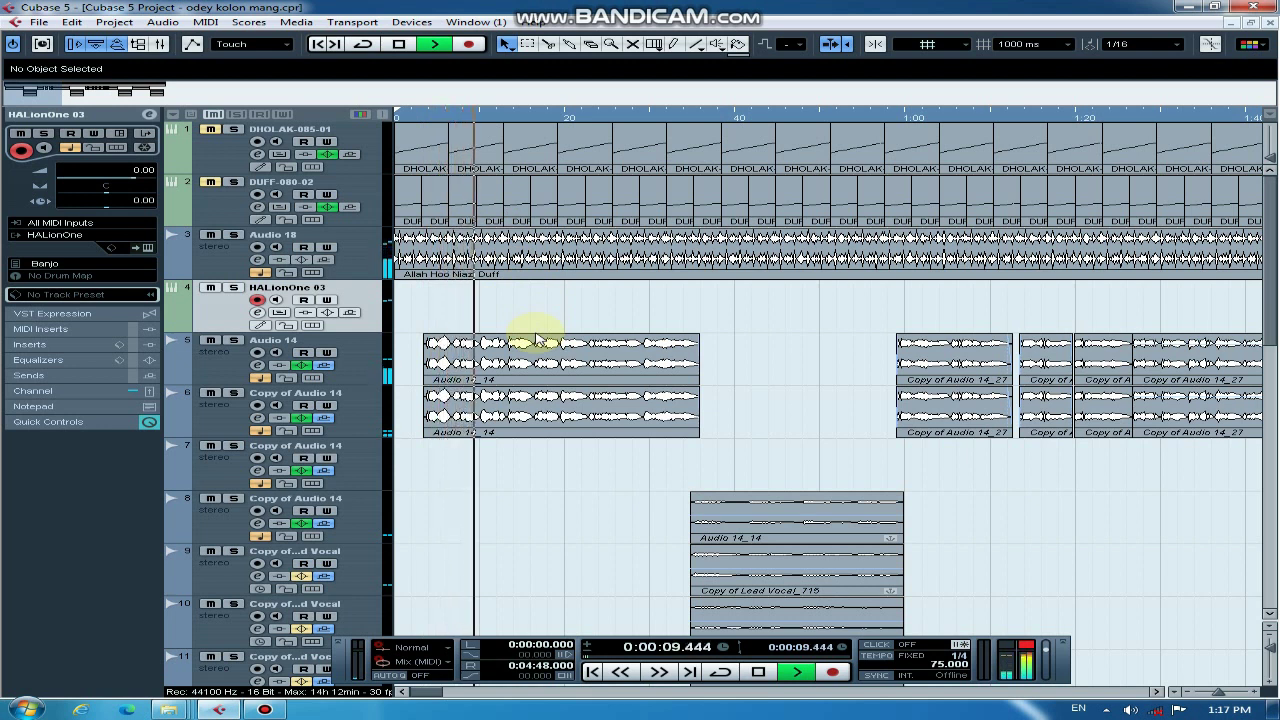
pyautogui.press('g')
pyautogui.press('g')
pyautogui.press('g')
pyautogui.press('g')
pyautogui.press('h')
pyautogui.press('h')
pyautogui.press('h')
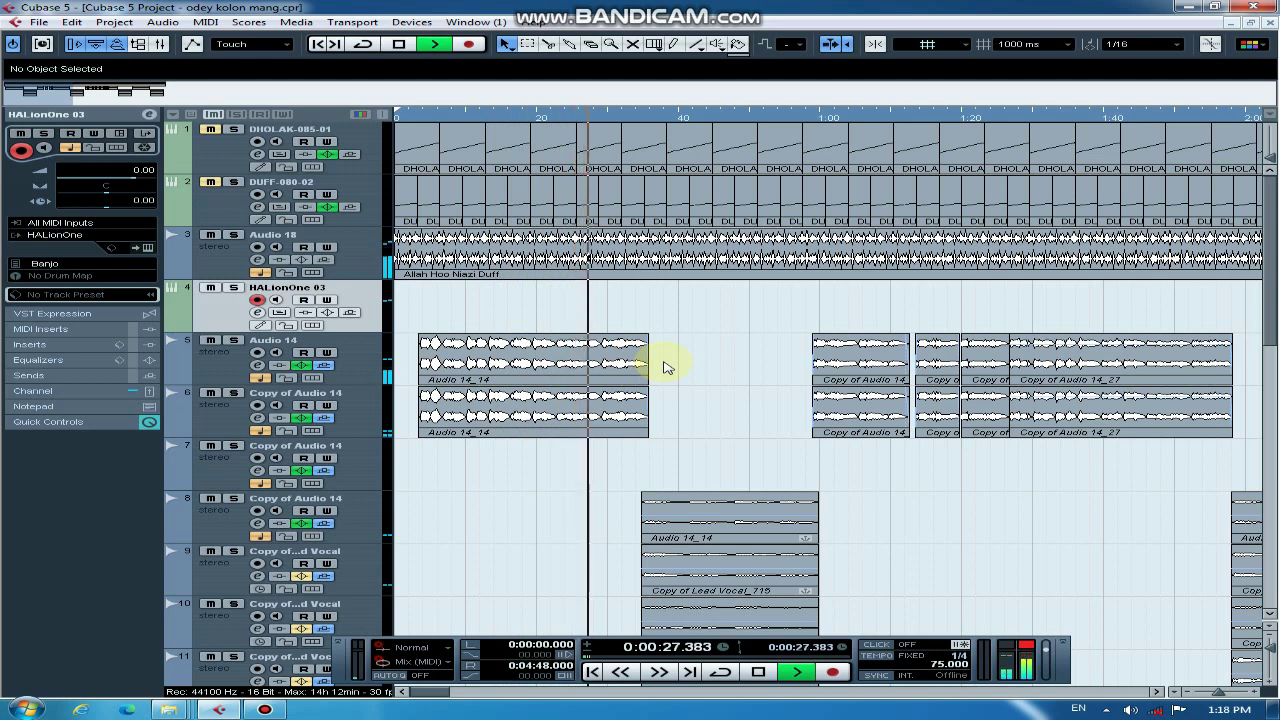
pyautogui.press('g')
pyautogui.press('g')
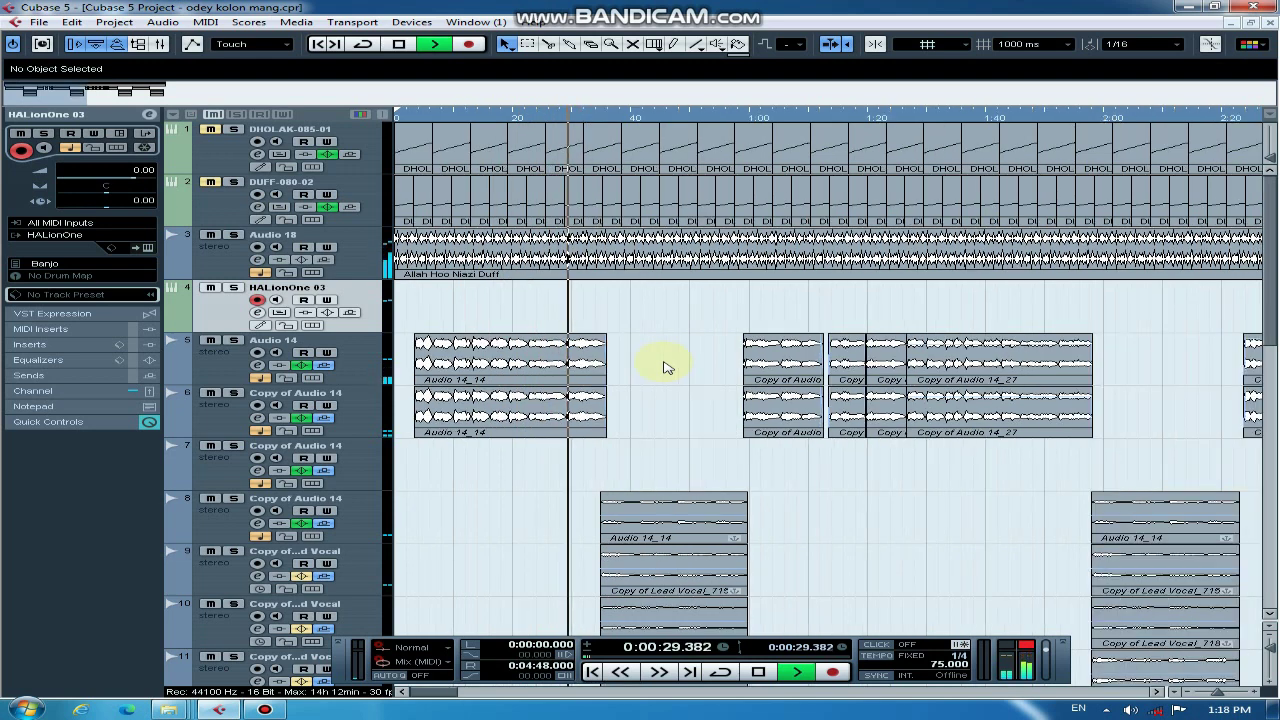
pyautogui.press('h')
pyautogui.press('h')
pyautogui.press('h')
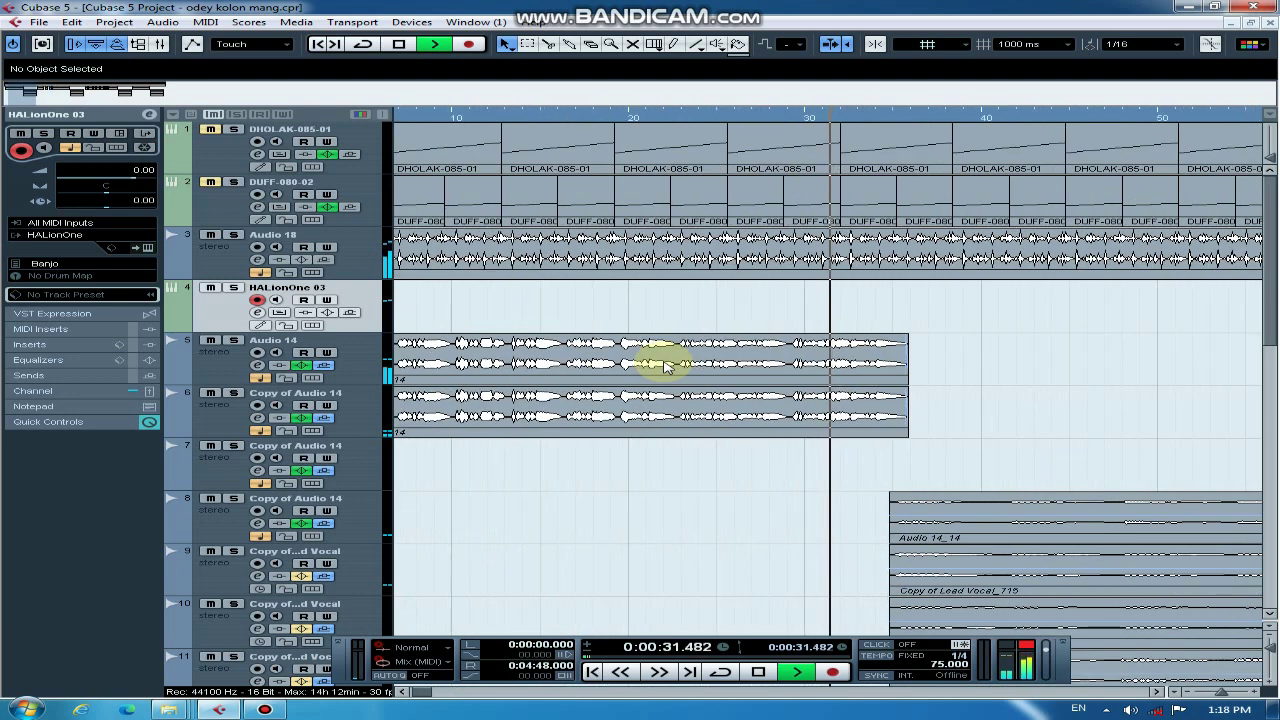
pyautogui.press('g')
pyautogui.press('g')
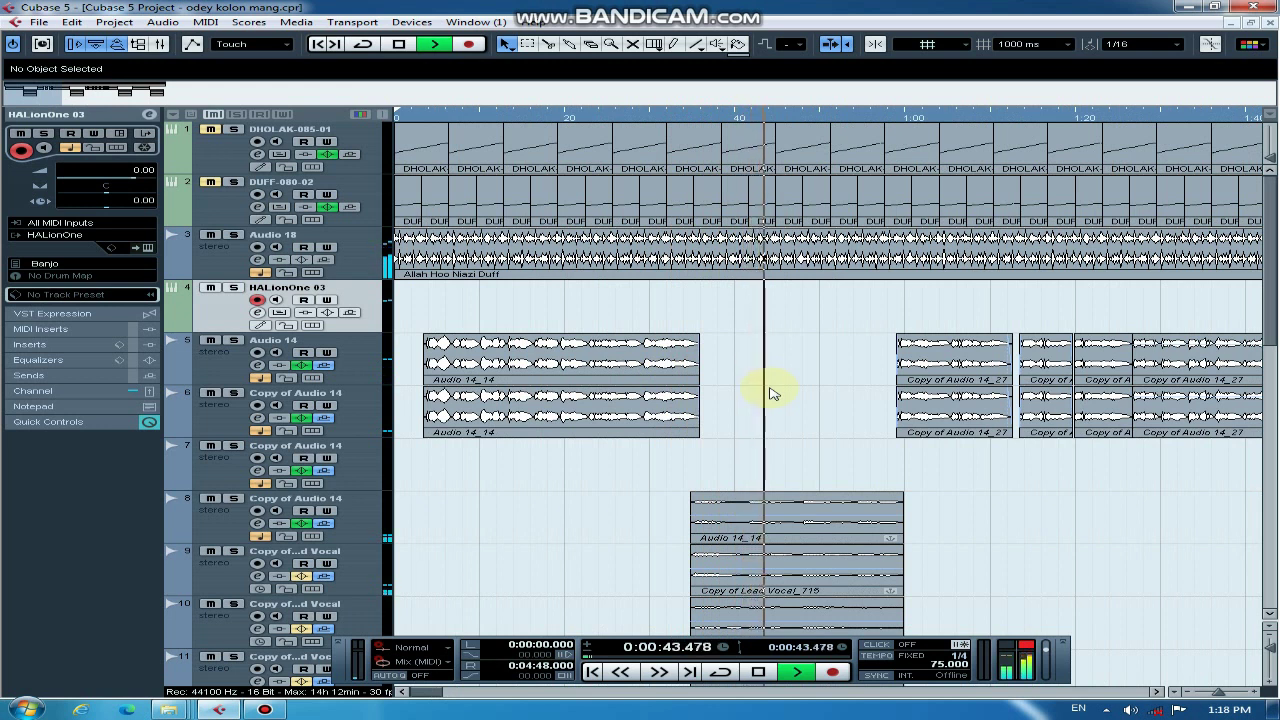
pyautogui.press('g')
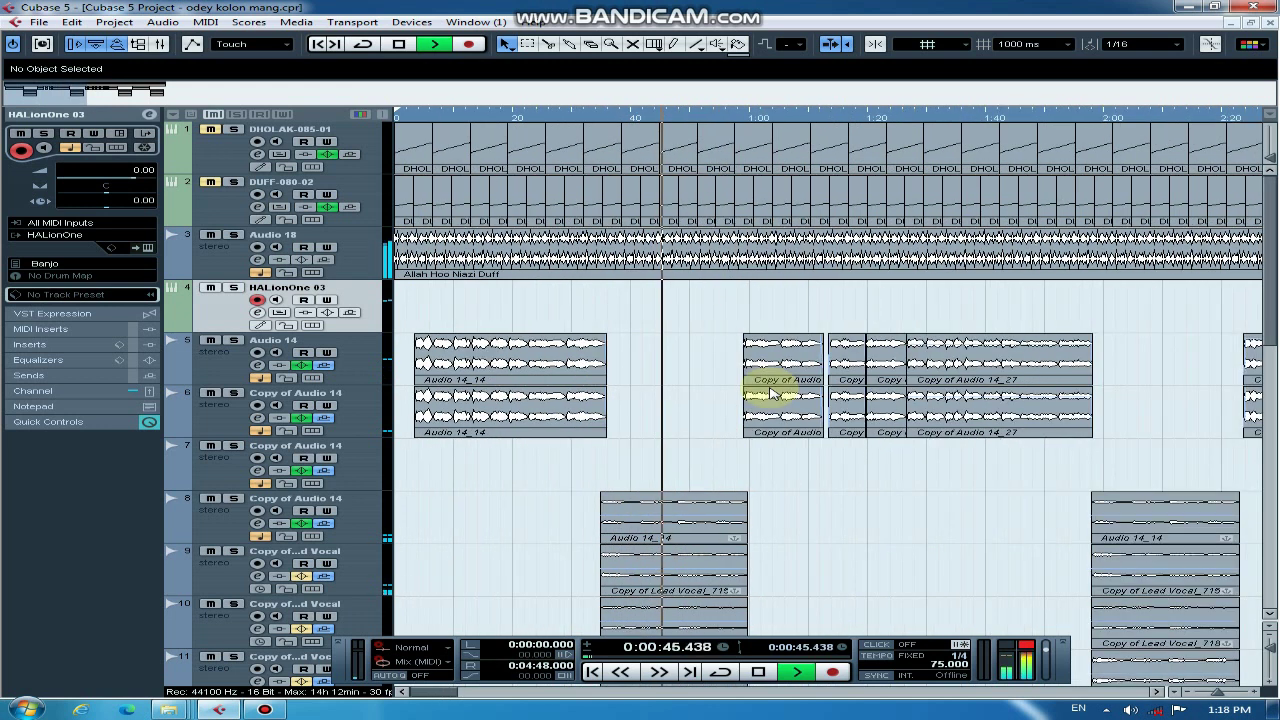
pyautogui.press('space')
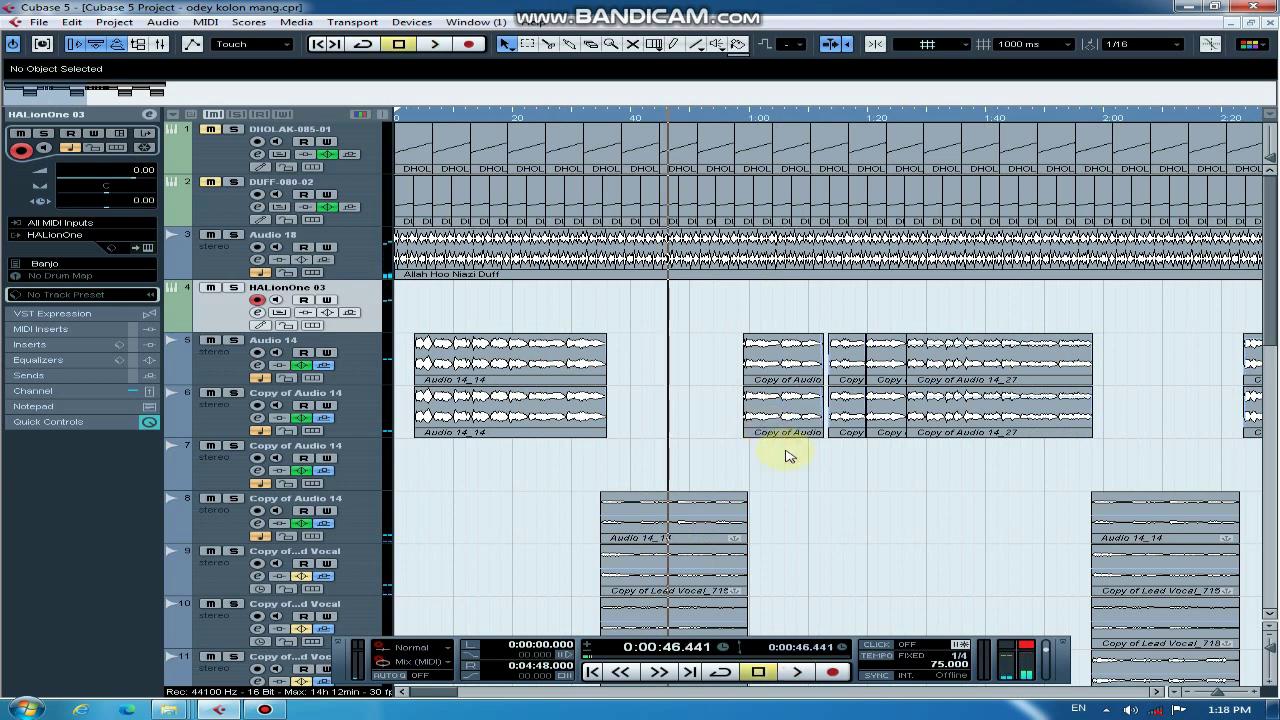
# Step: Play the arrangement from about 0:00:34, just before the first Copy of Lead Vocal clips begin
pyautogui.press('g')
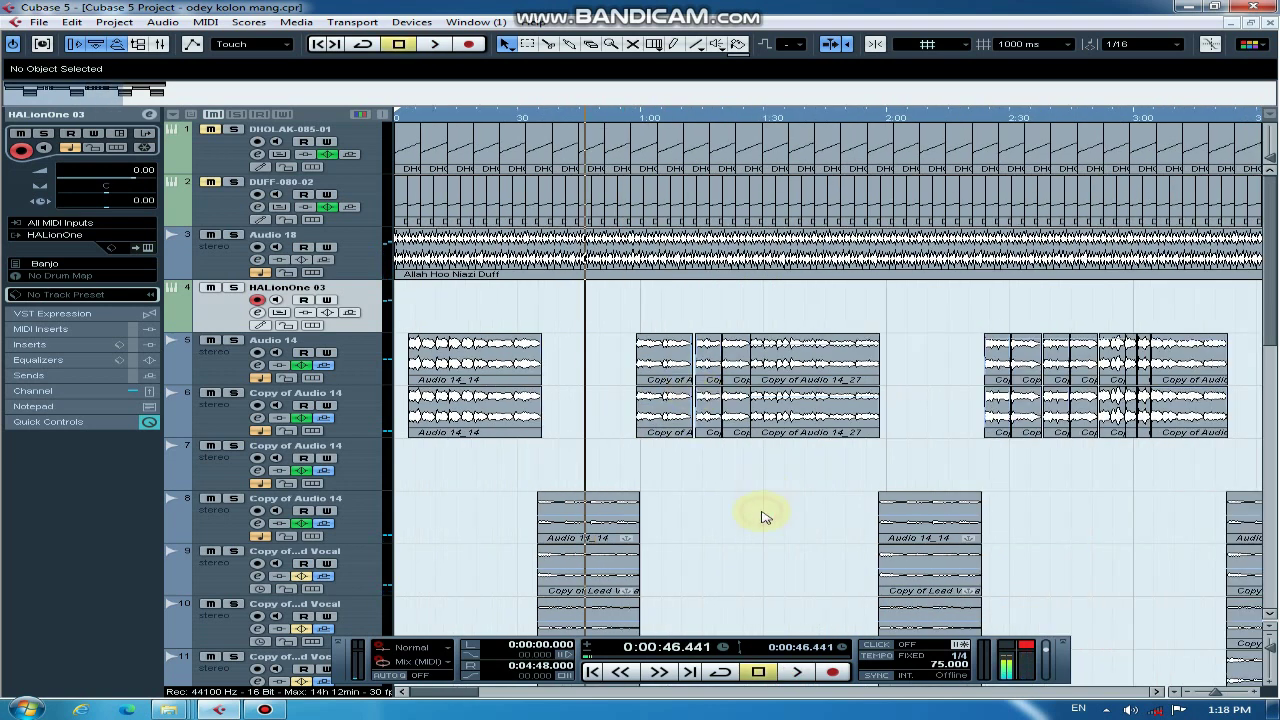
pyautogui.press('g')
pyautogui.press('h')
pyautogui.press('h')
pyautogui.press('h')
pyautogui.press('h')
pyautogui.press('h')
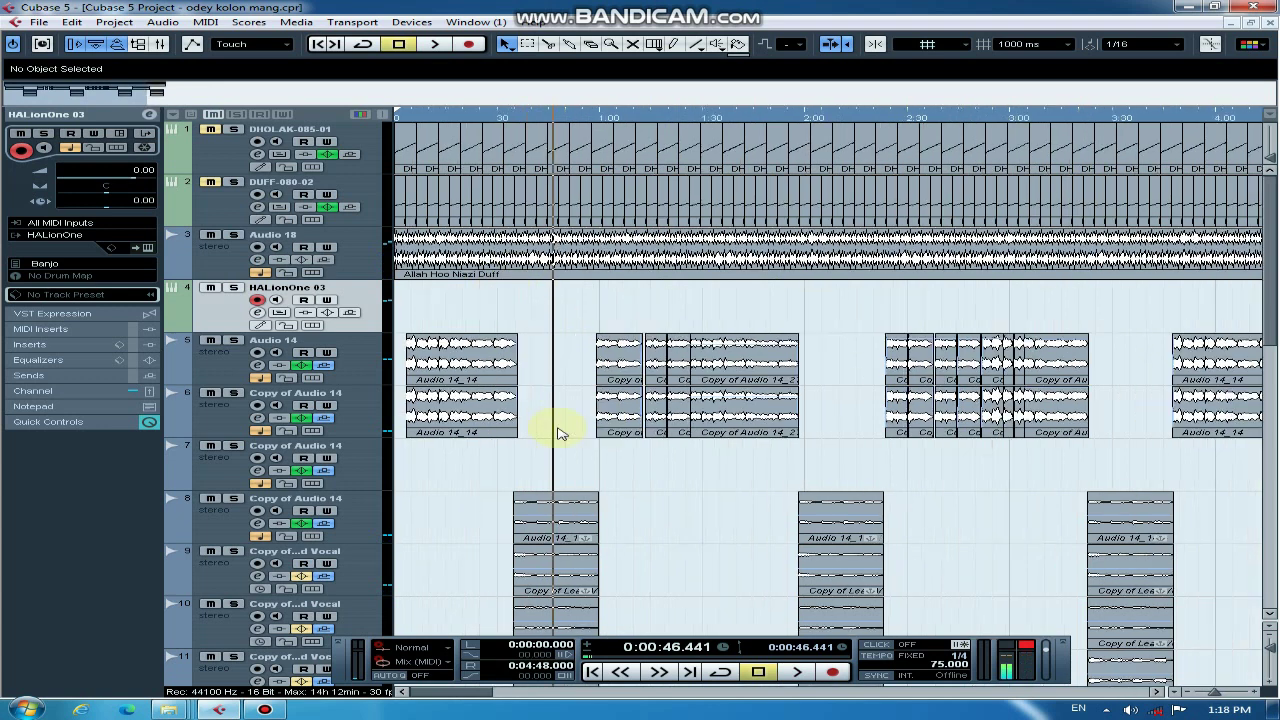
pyautogui.click(645, 116)
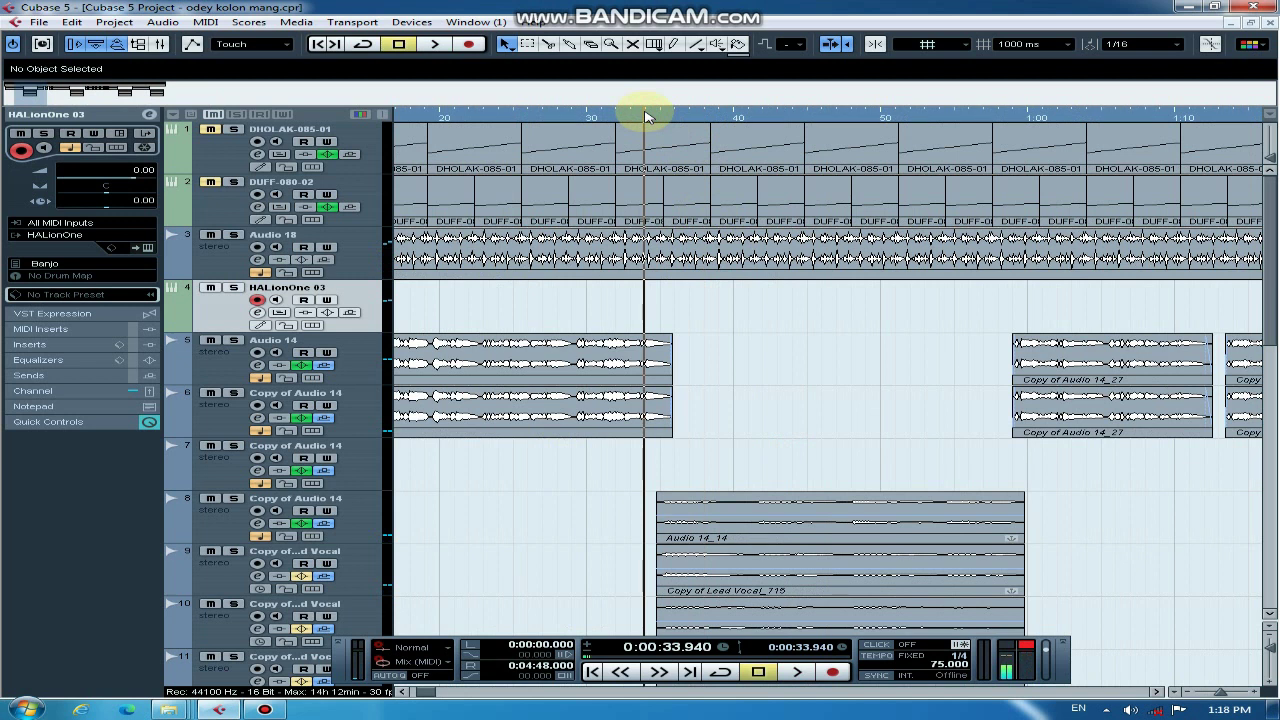
pyautogui.click(646, 126)
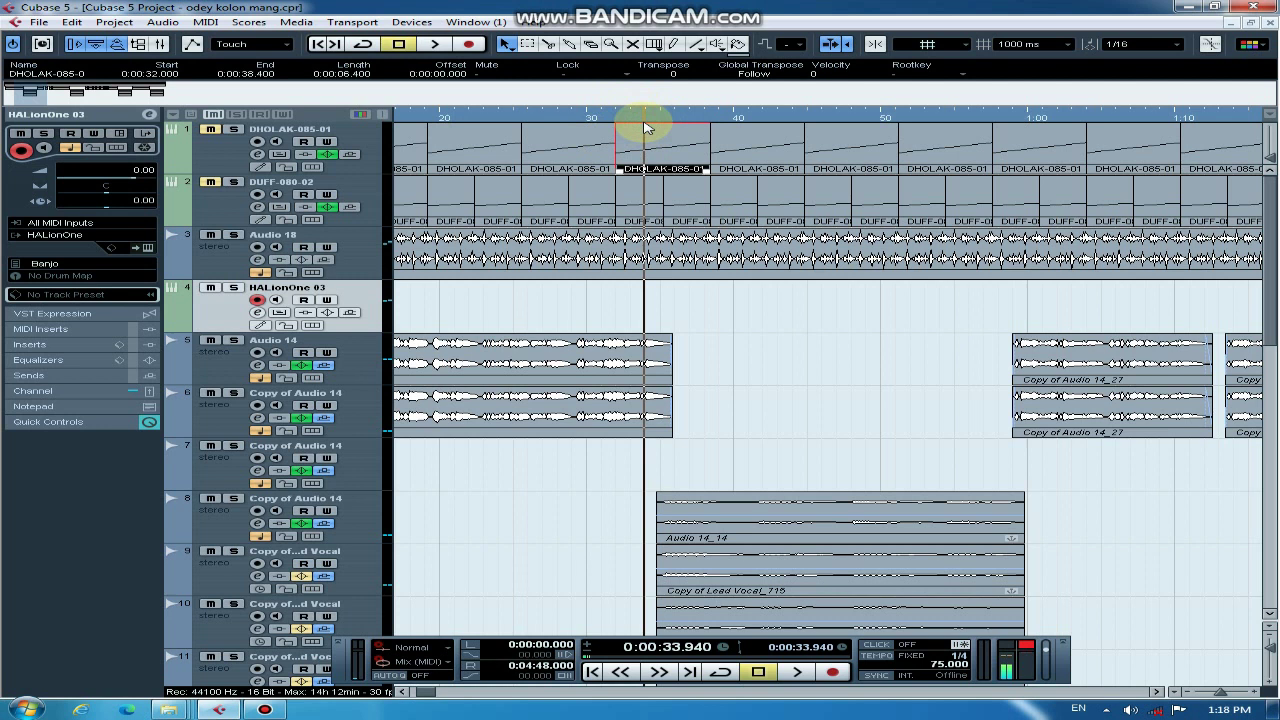
pyautogui.click(651, 118)
pyautogui.press('space')
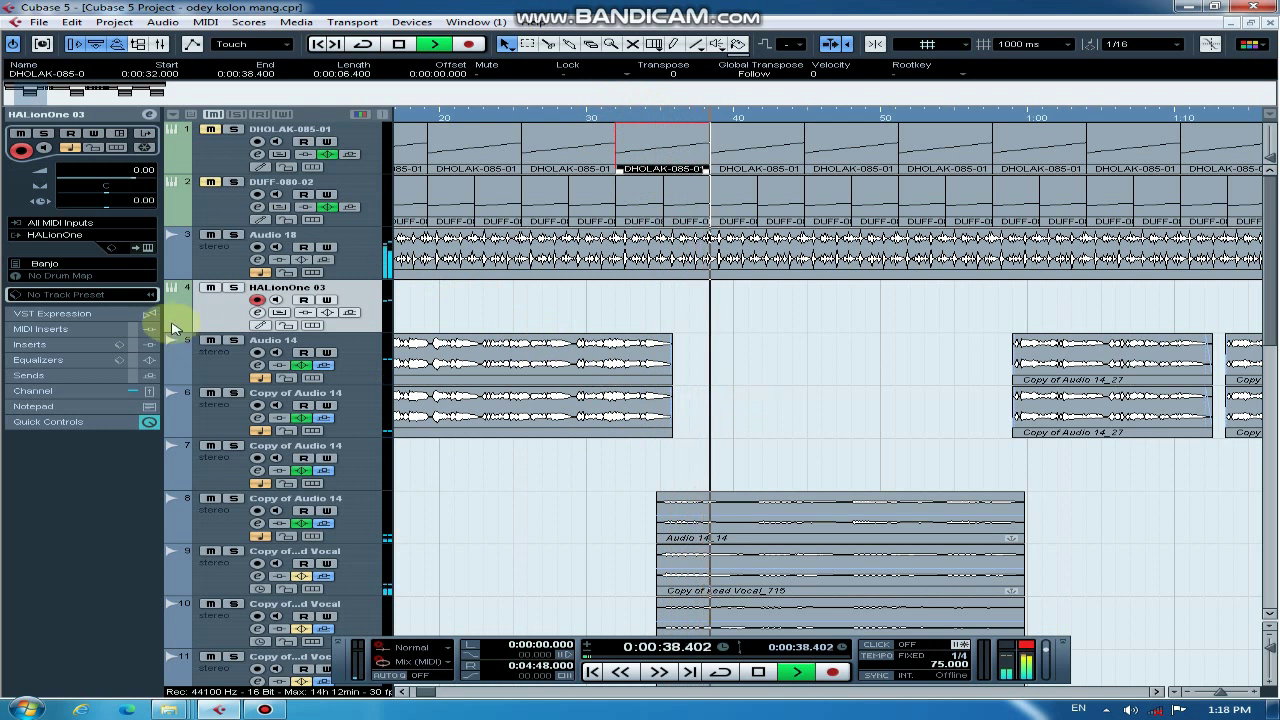
# Step: Remove the empty HALionOne 03 track while the project plays, and stop playback after listening on
pyautogui.rightClick(204, 318)
pyautogui.click(300, 375)
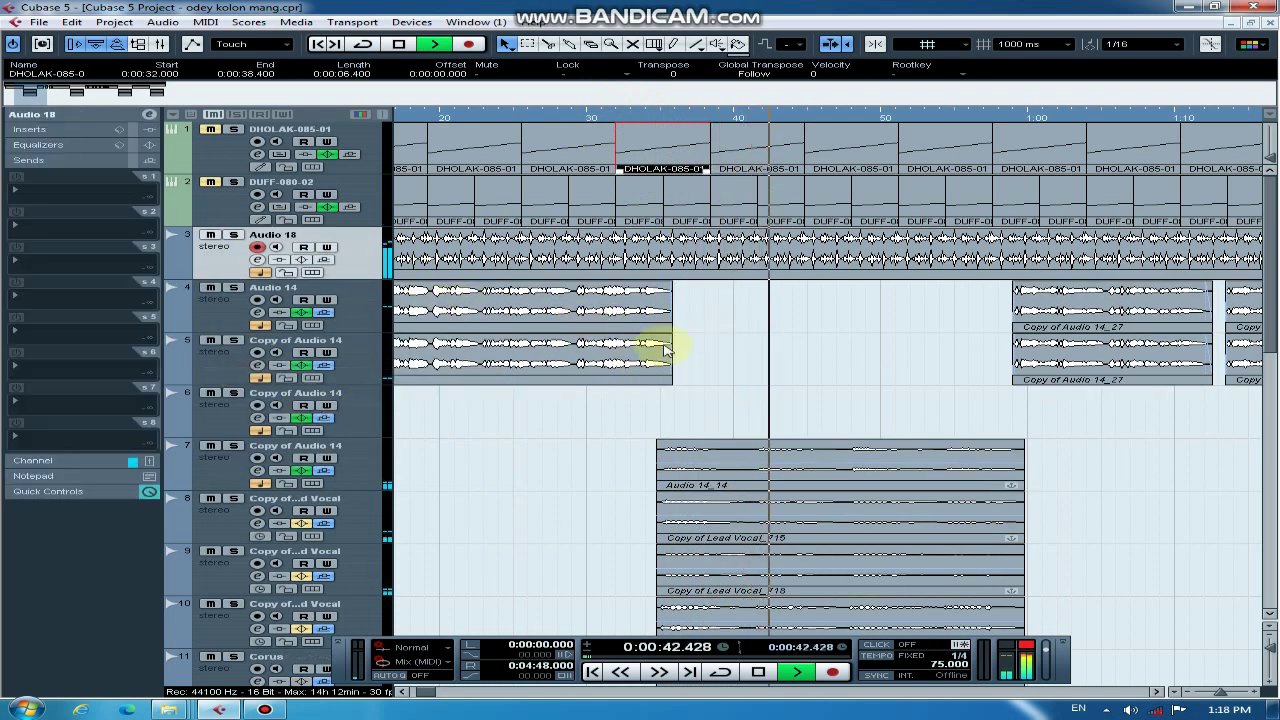
pyautogui.press('g')
pyautogui.press('g')
pyautogui.press('g')
pyautogui.press('g')
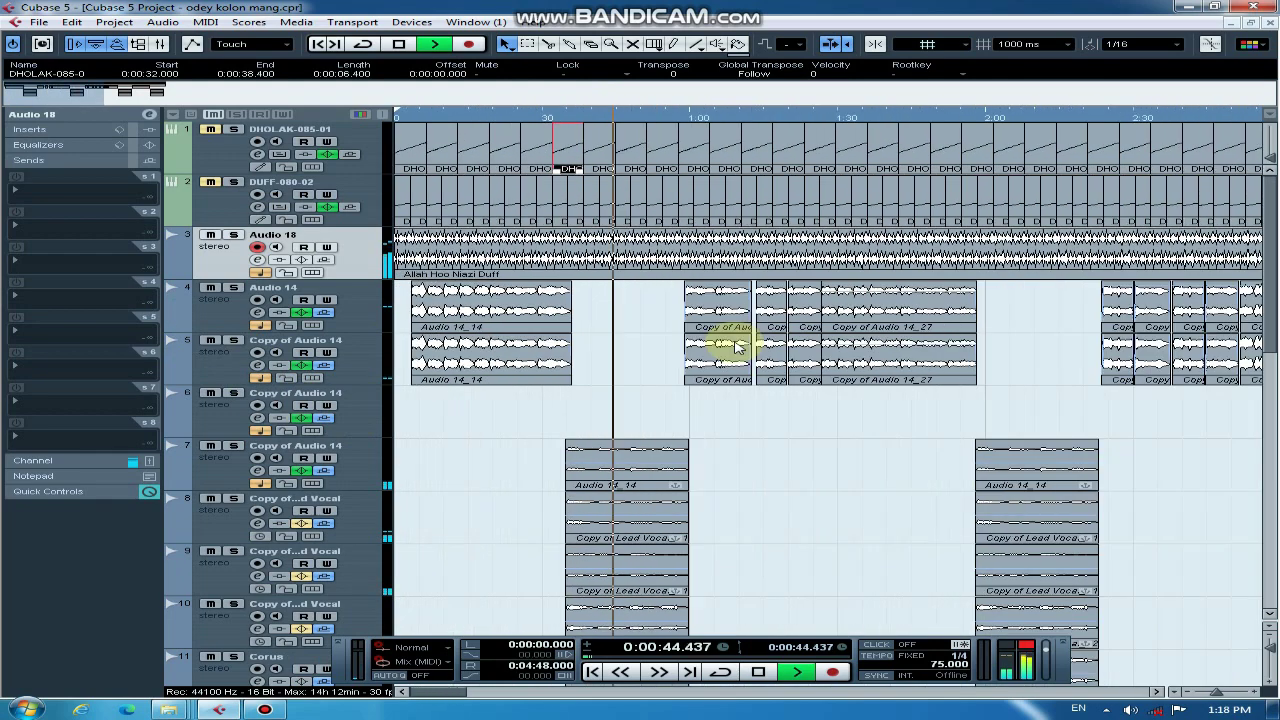
pyautogui.press('h')
pyautogui.click(715, 337)
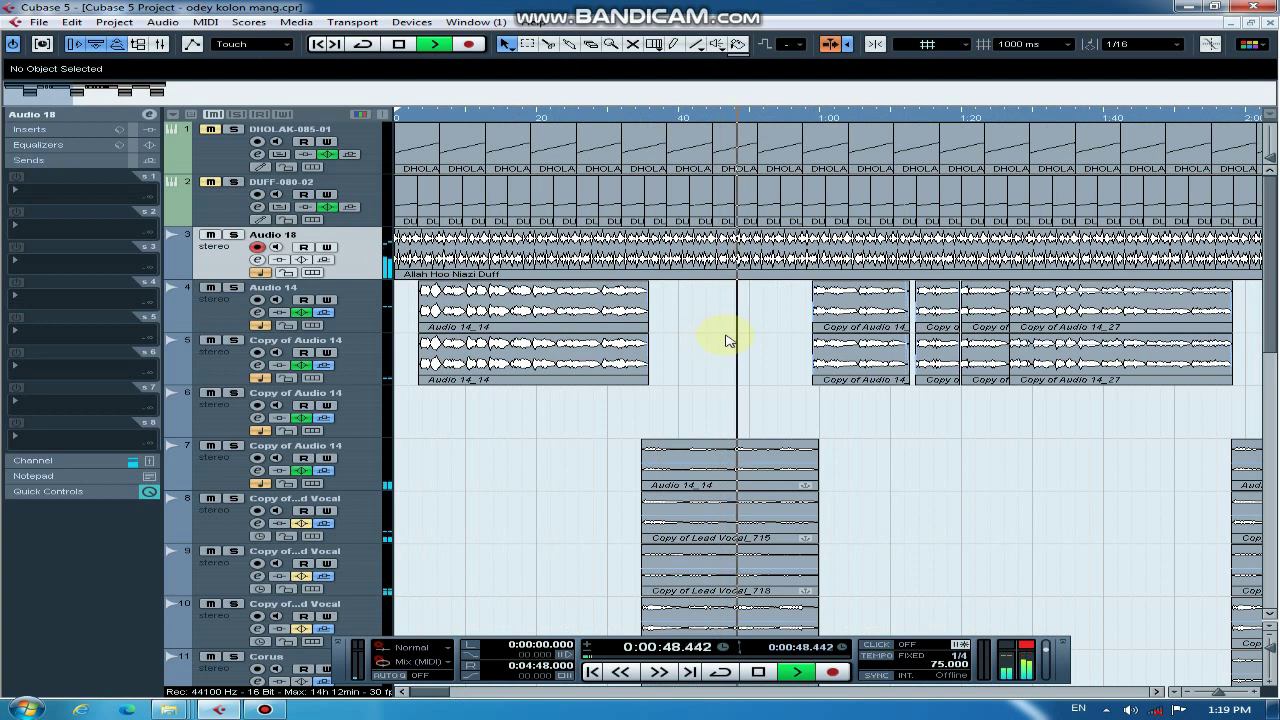
pyautogui.press('space')
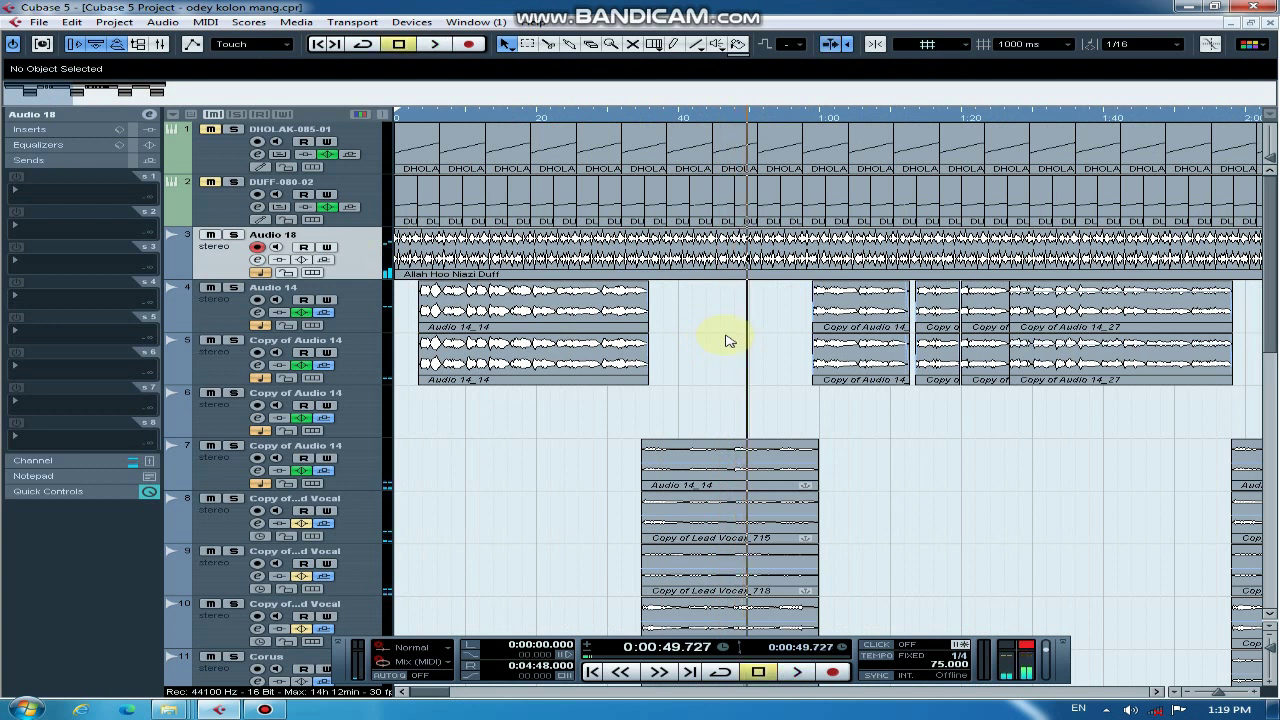
pyautogui.press('h')
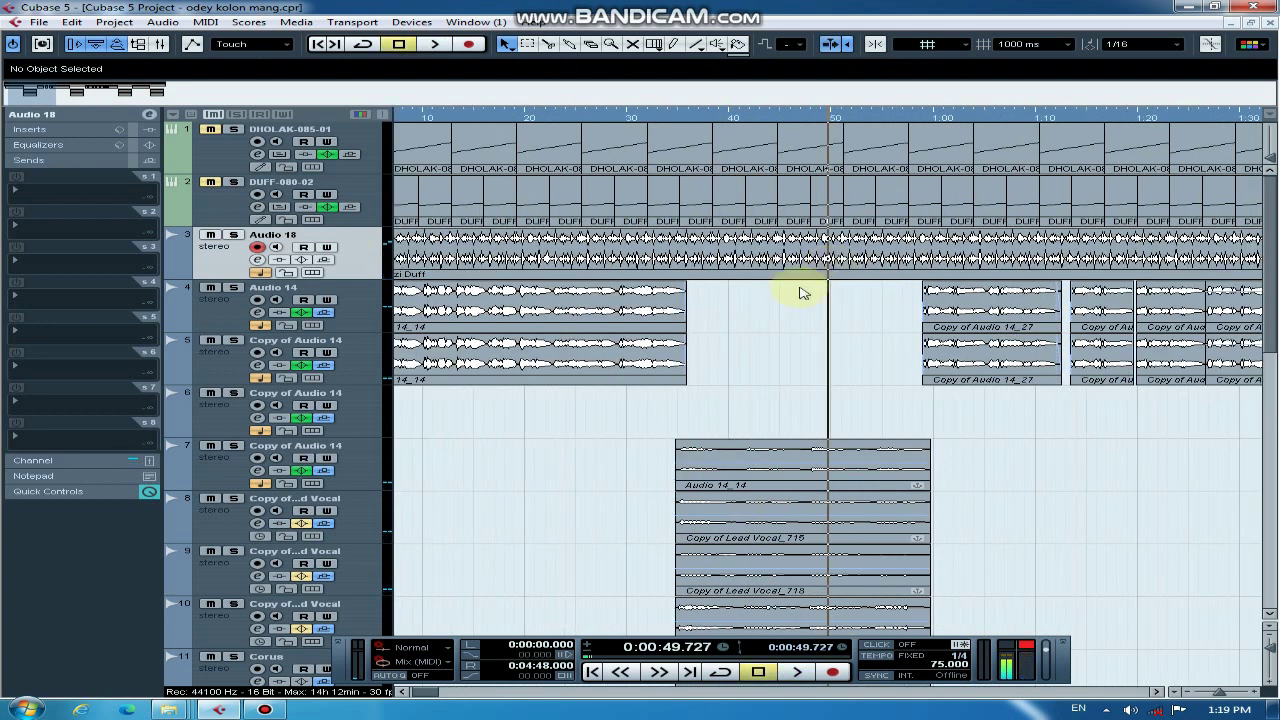
pyautogui.press('g')
pyautogui.press('g')
pyautogui.rightClick(224, 314)
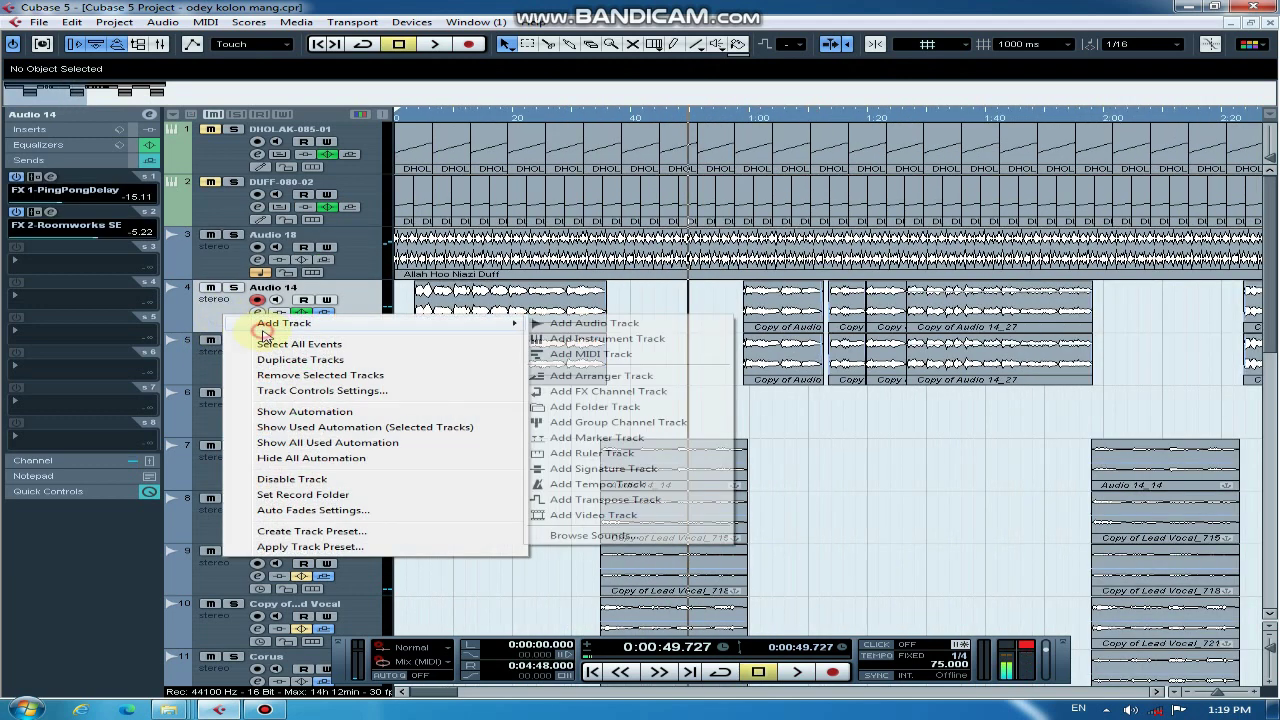
pyautogui.click(609, 394)
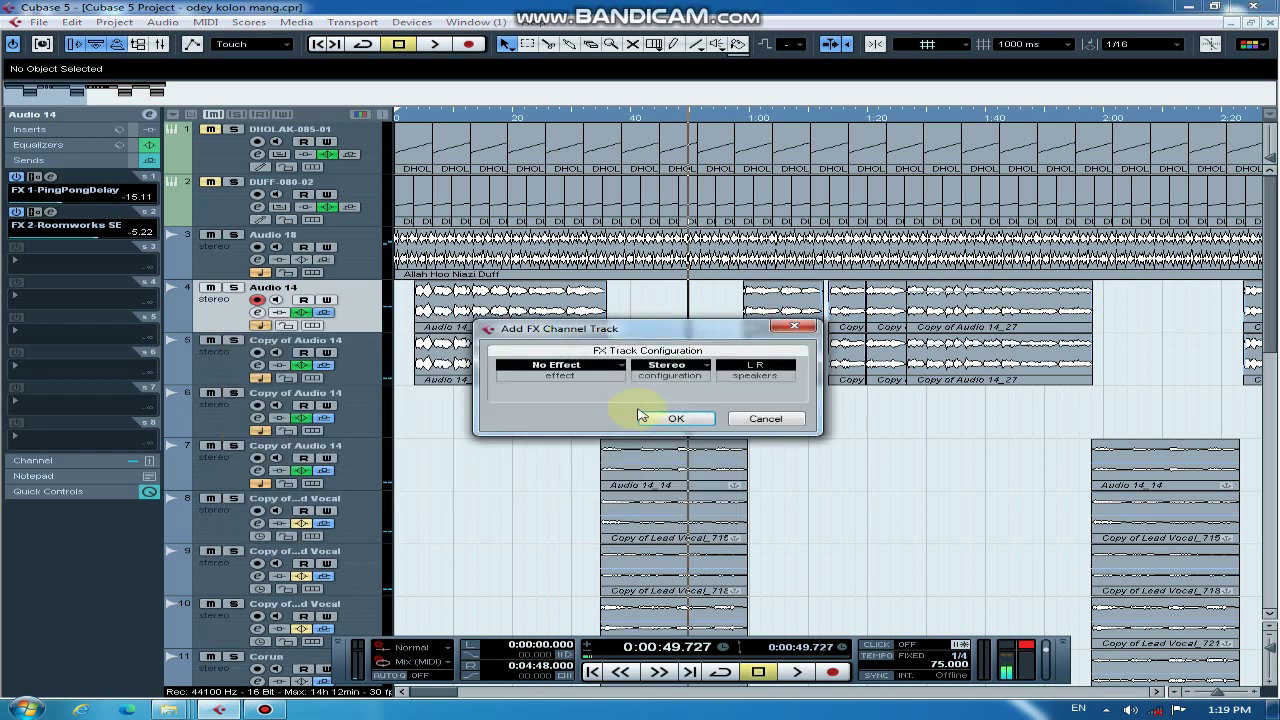
pyautogui.click(766, 418)
# Step: Add one instrument track with HALionOne as its VST instrument at track position 6
pyautogui.rightClick(228, 408)
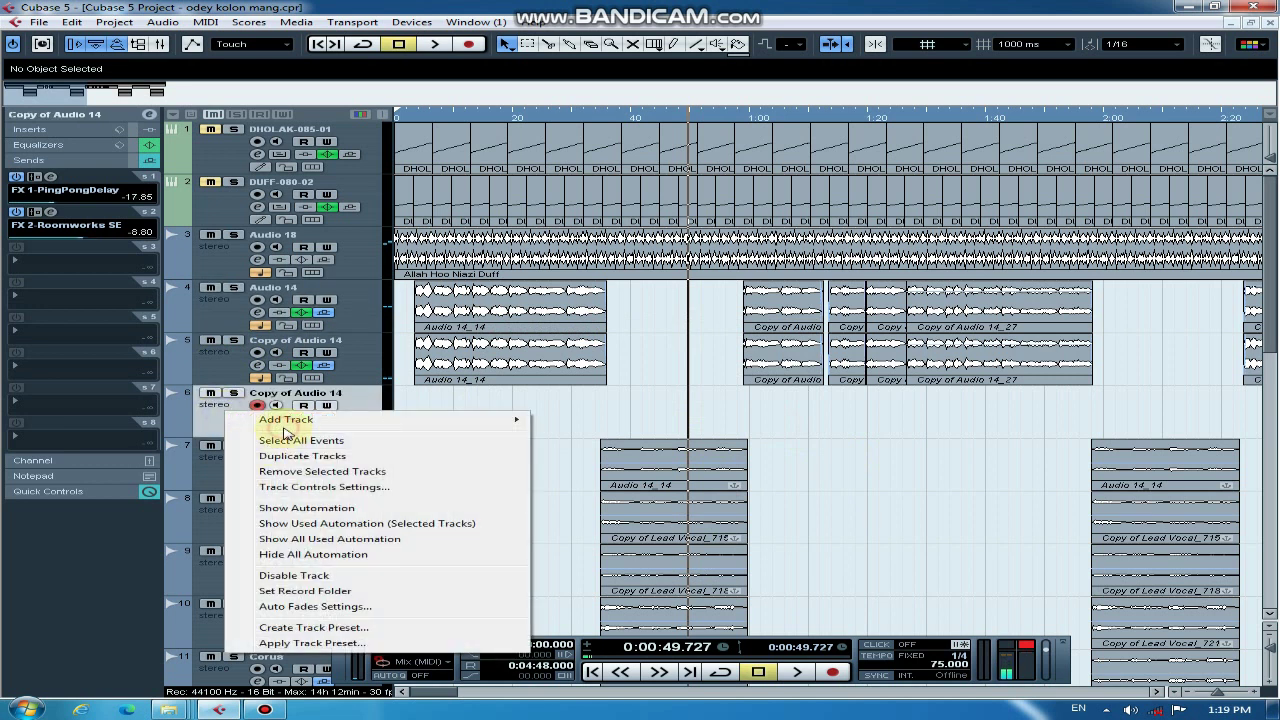
pyautogui.moveTo(285, 420)
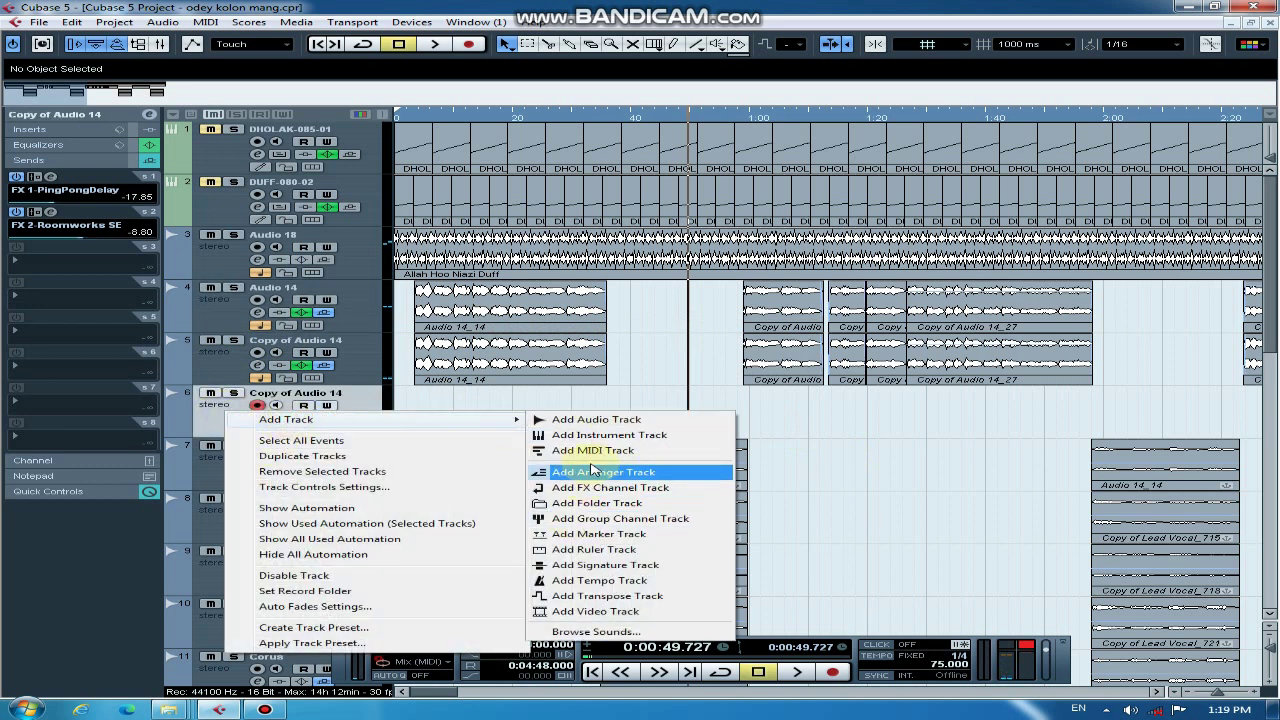
pyautogui.click(604, 437)
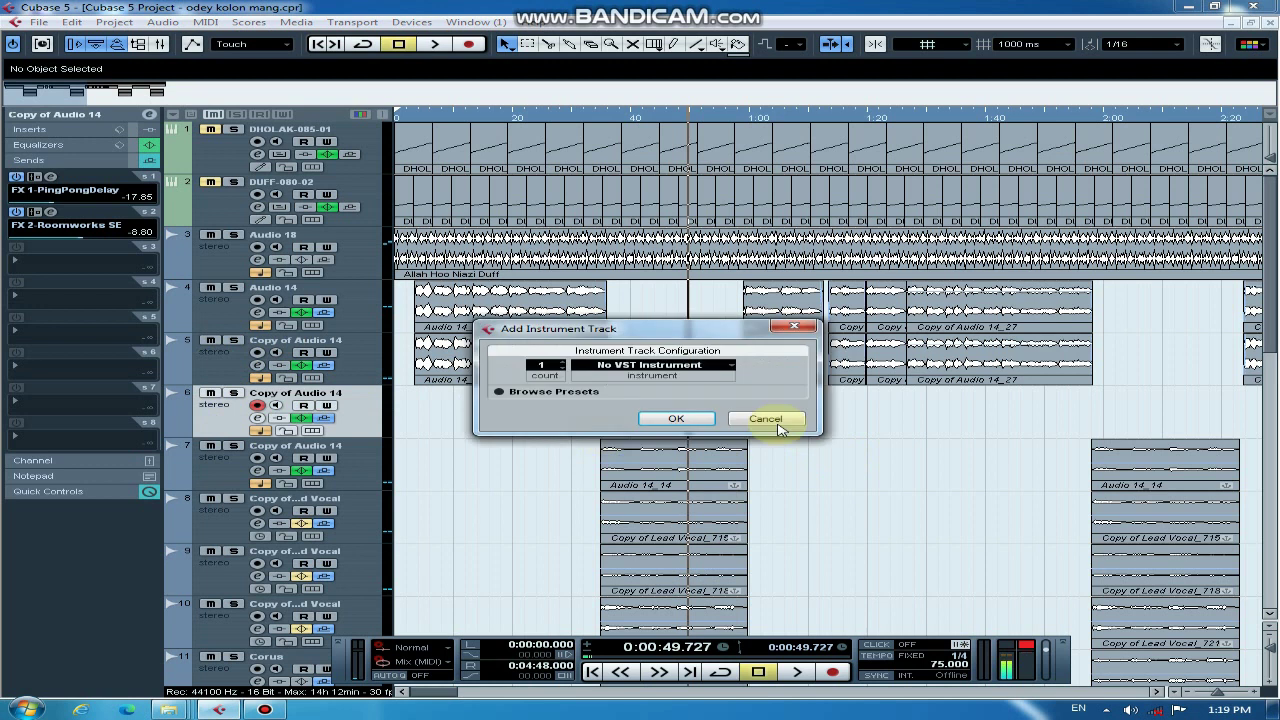
pyautogui.click(690, 365)
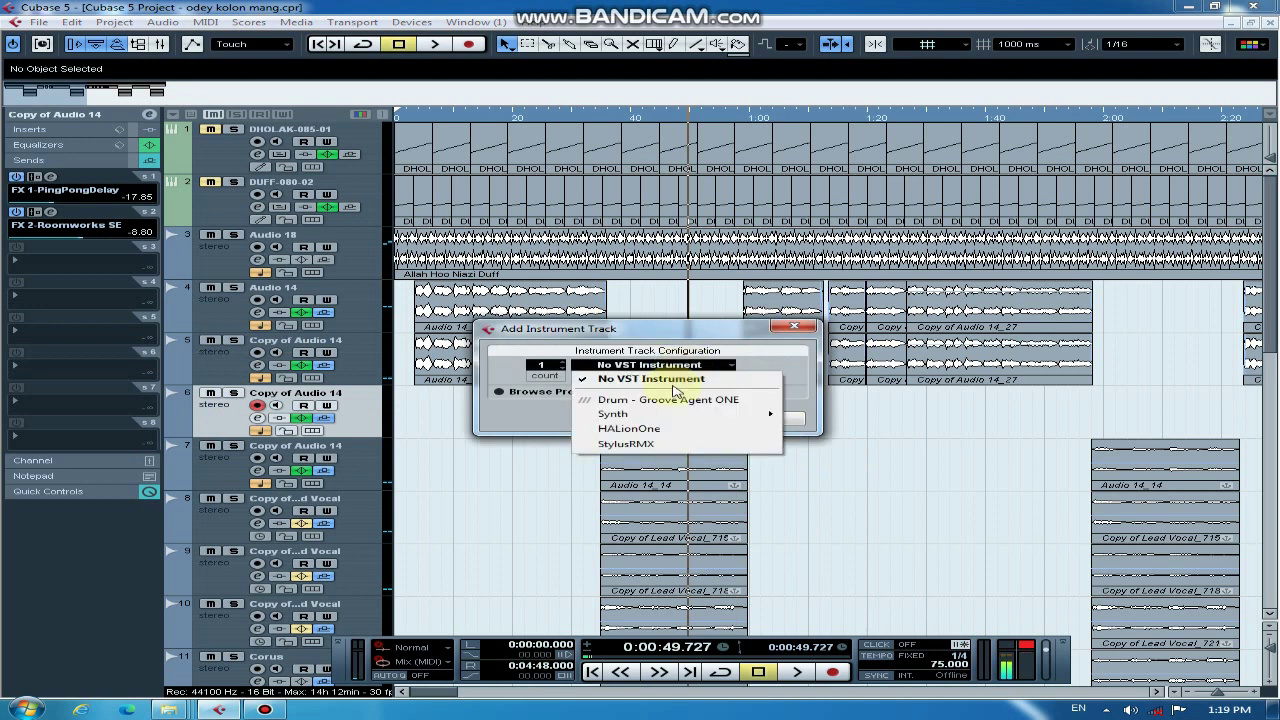
pyautogui.click(628, 430)
pyautogui.click(674, 421)
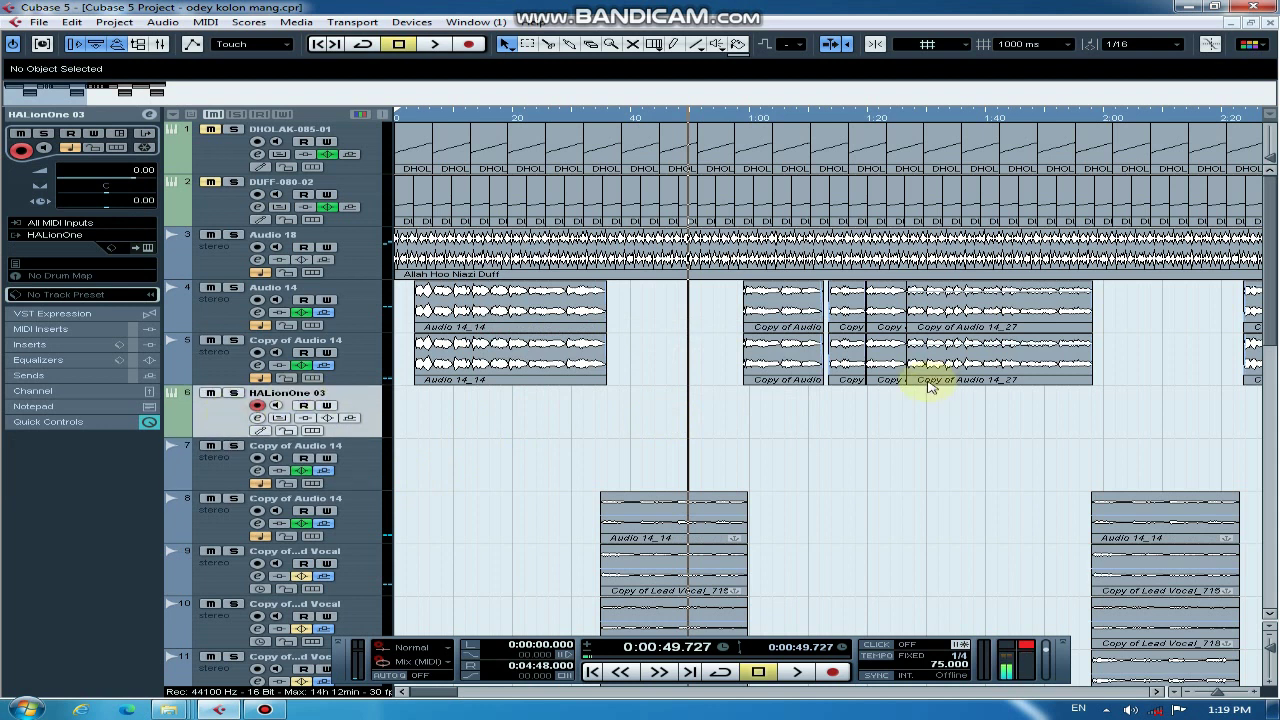
# Step: Load the Banjo preset into the HALionOne instrument of the HALionOne 03 track and close the instrument window
pyautogui.click(147, 248)
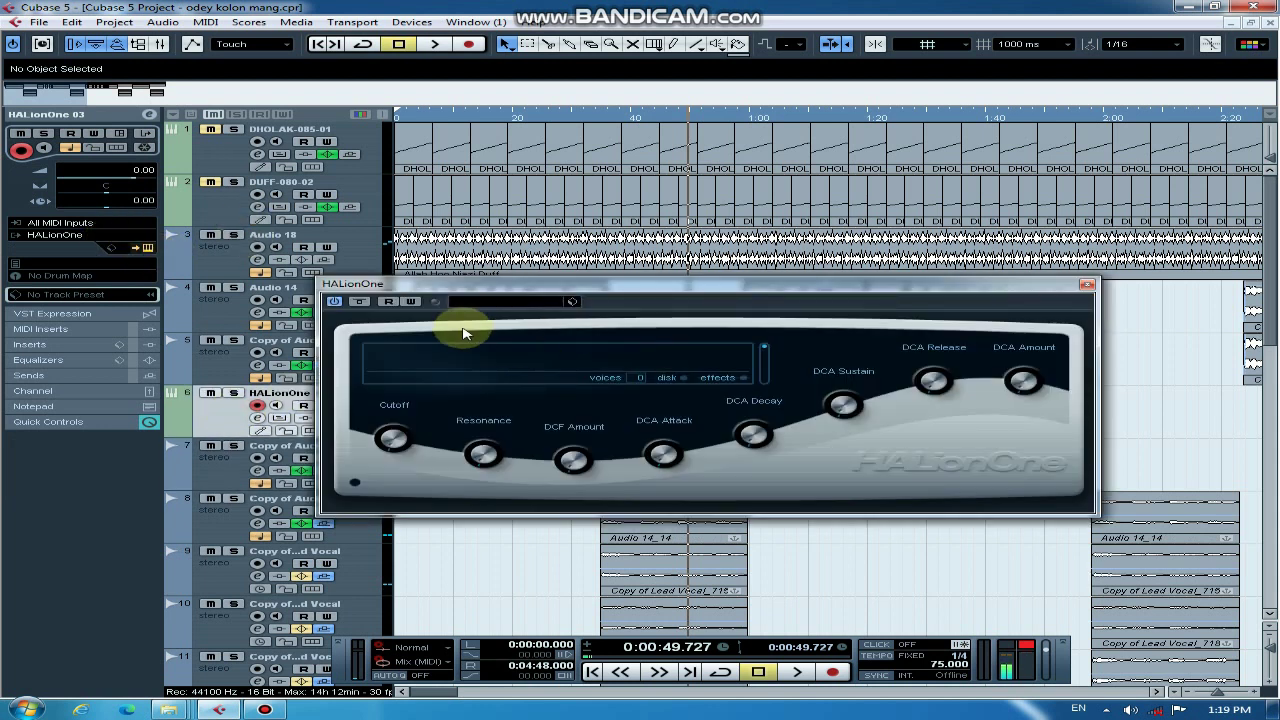
pyautogui.click(480, 303)
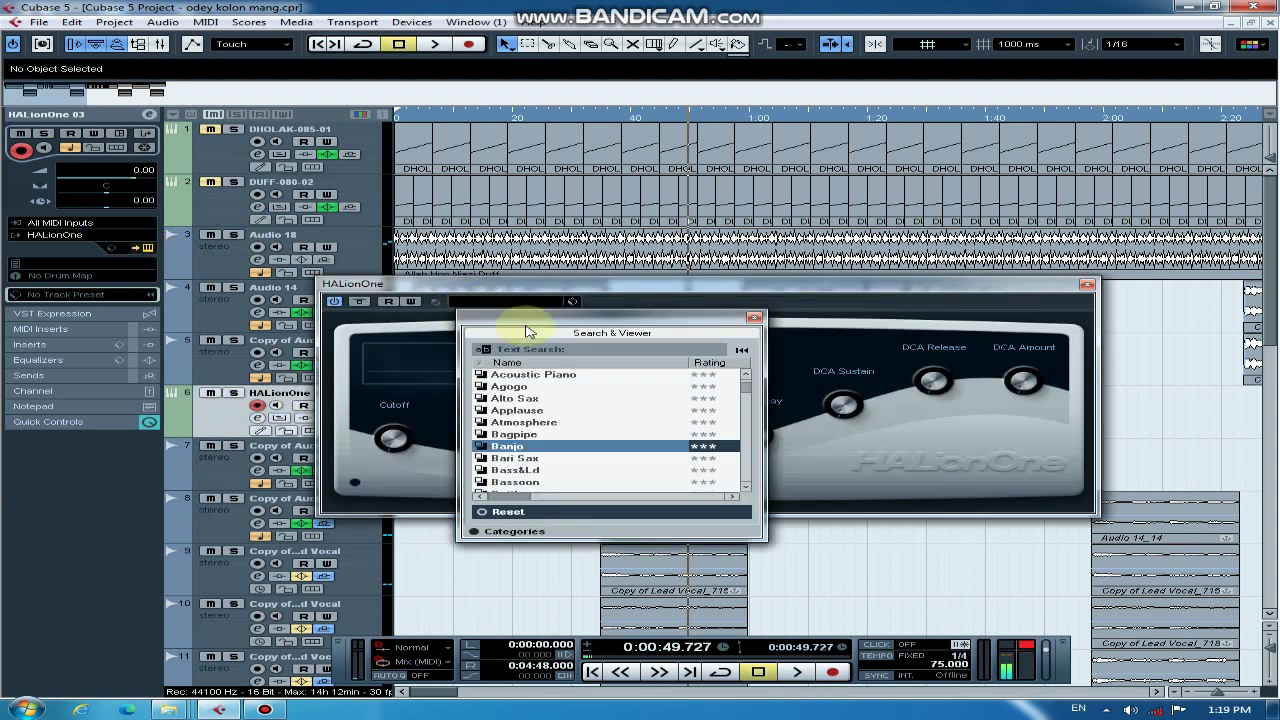
pyautogui.doubleClick(507, 446)
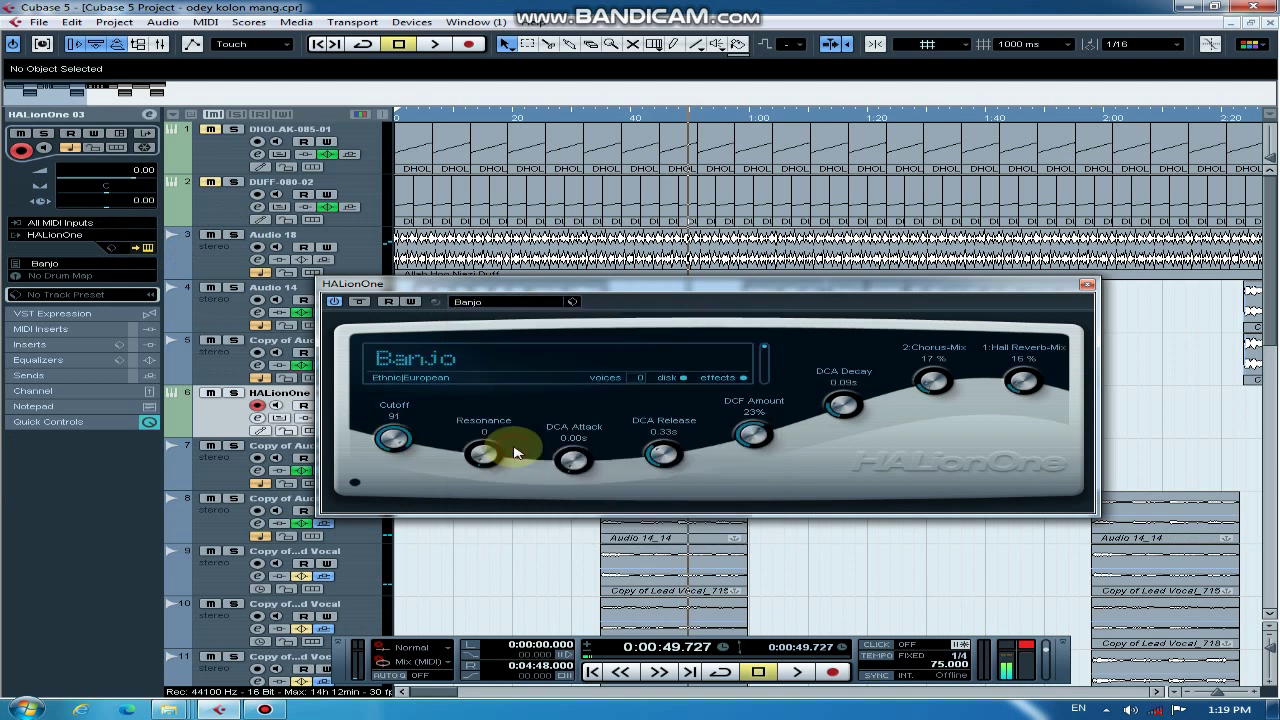
pyautogui.click(1087, 284)
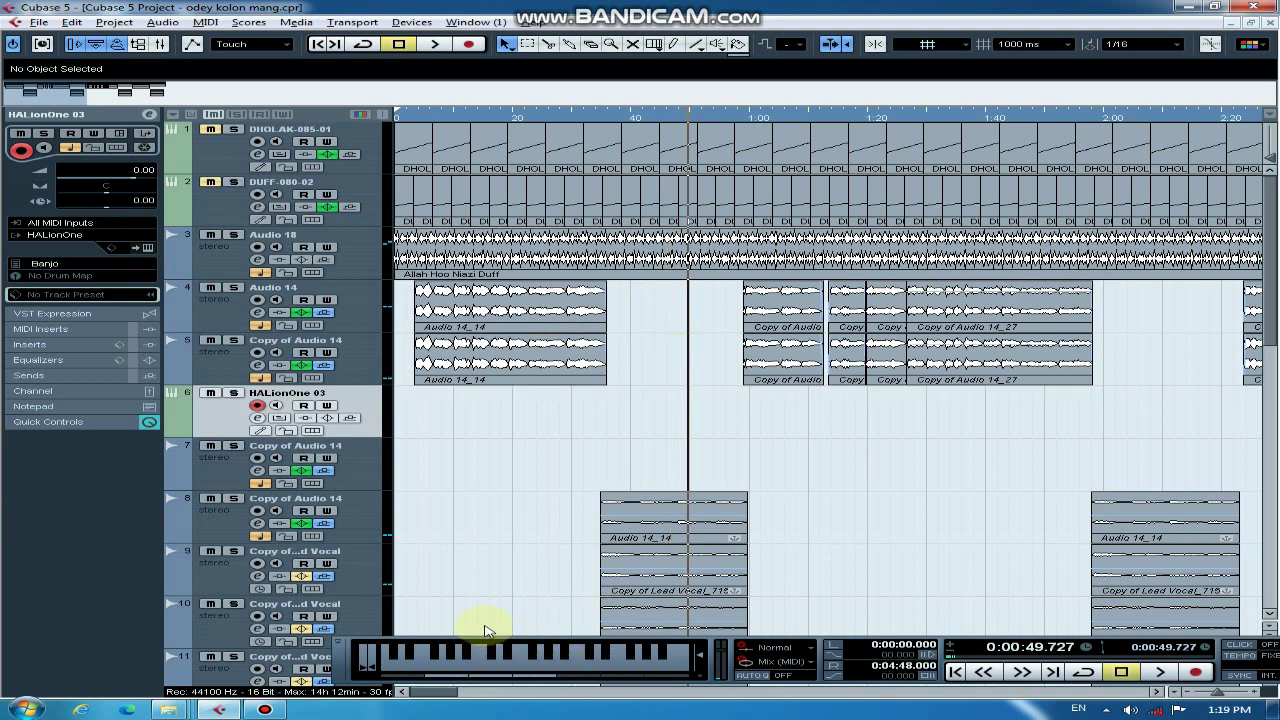
# Step: Play the arrangement from about 0:00:35 and raise the HALionOne 03 track's volume to 4.33
pyautogui.click(1222, 695)
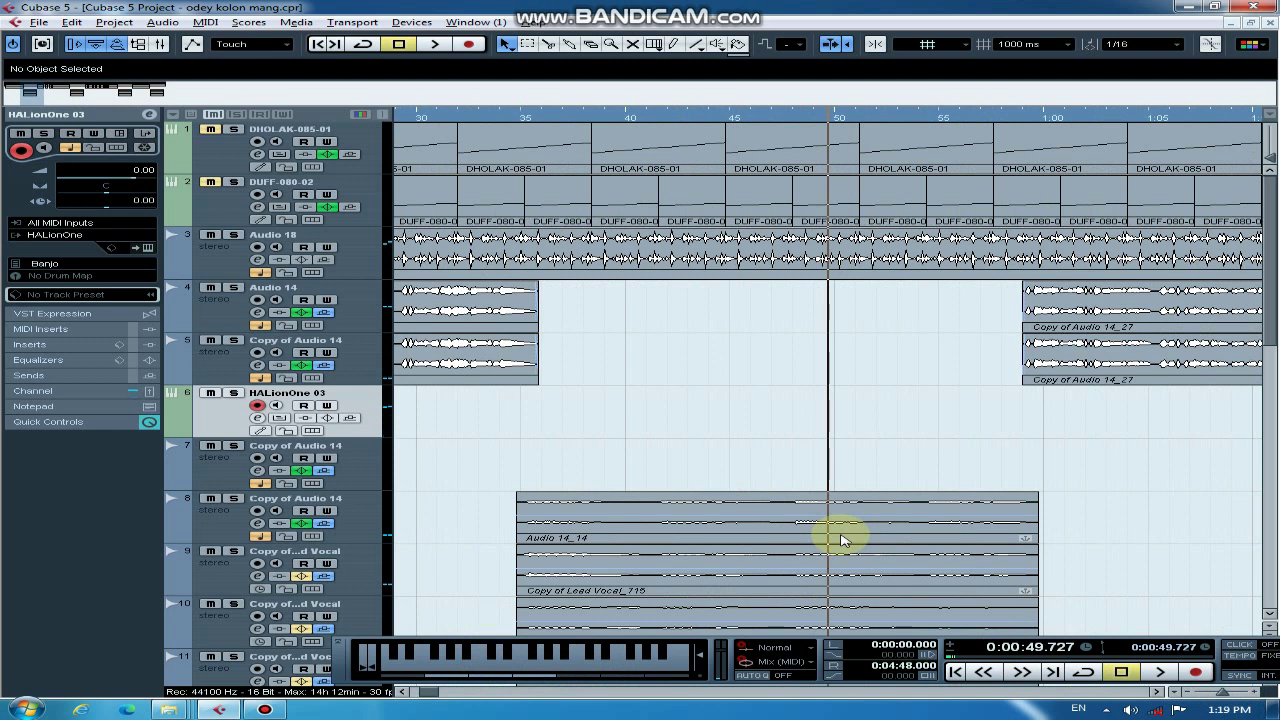
pyautogui.click(527, 121)
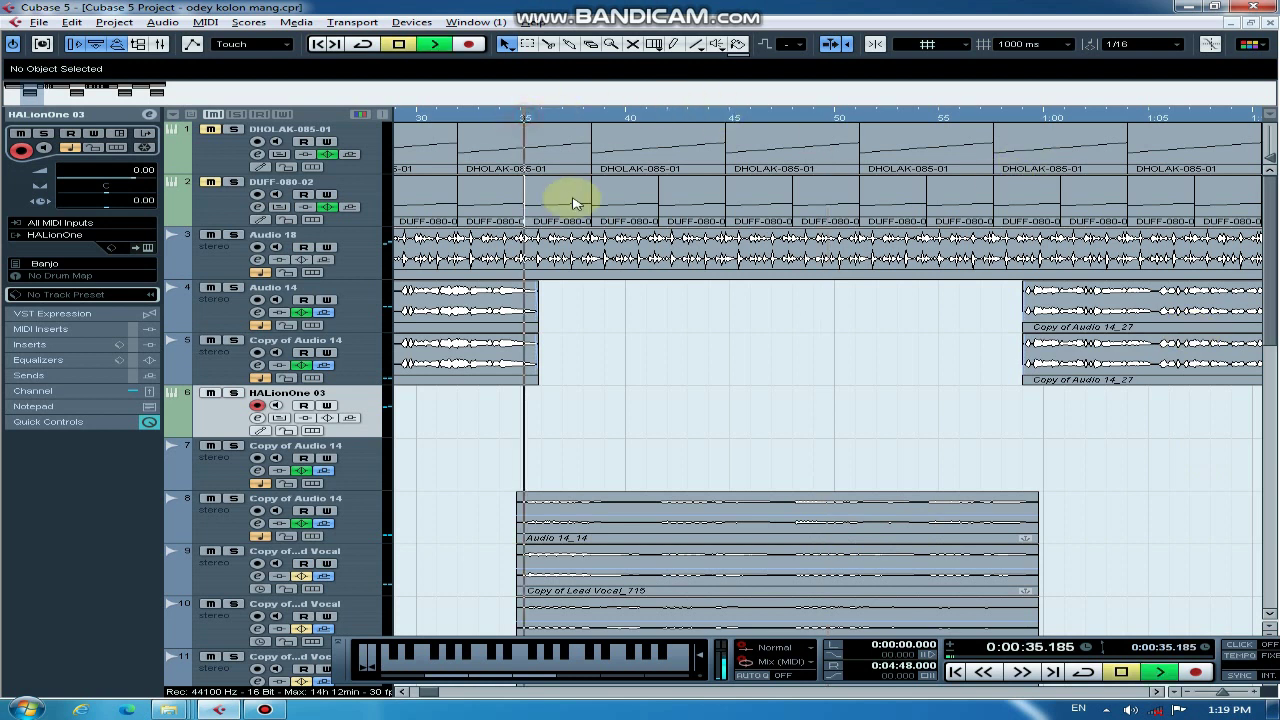
pyautogui.press('space')
pyautogui.moveTo(127, 180); pyautogui.dragTo(145, 182)
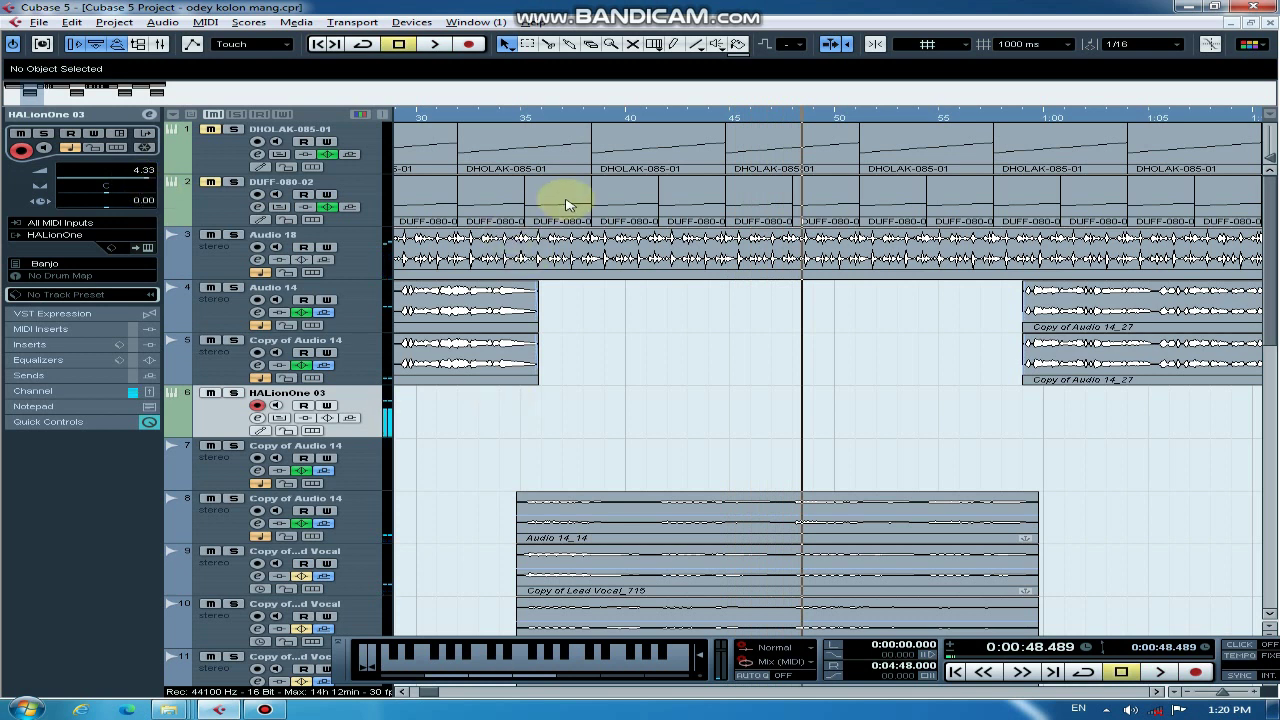
# Step: Record a banjo part on the HALionOne 03 track from 0:00:32 to about 0:00:59
pyautogui.click(474, 118)
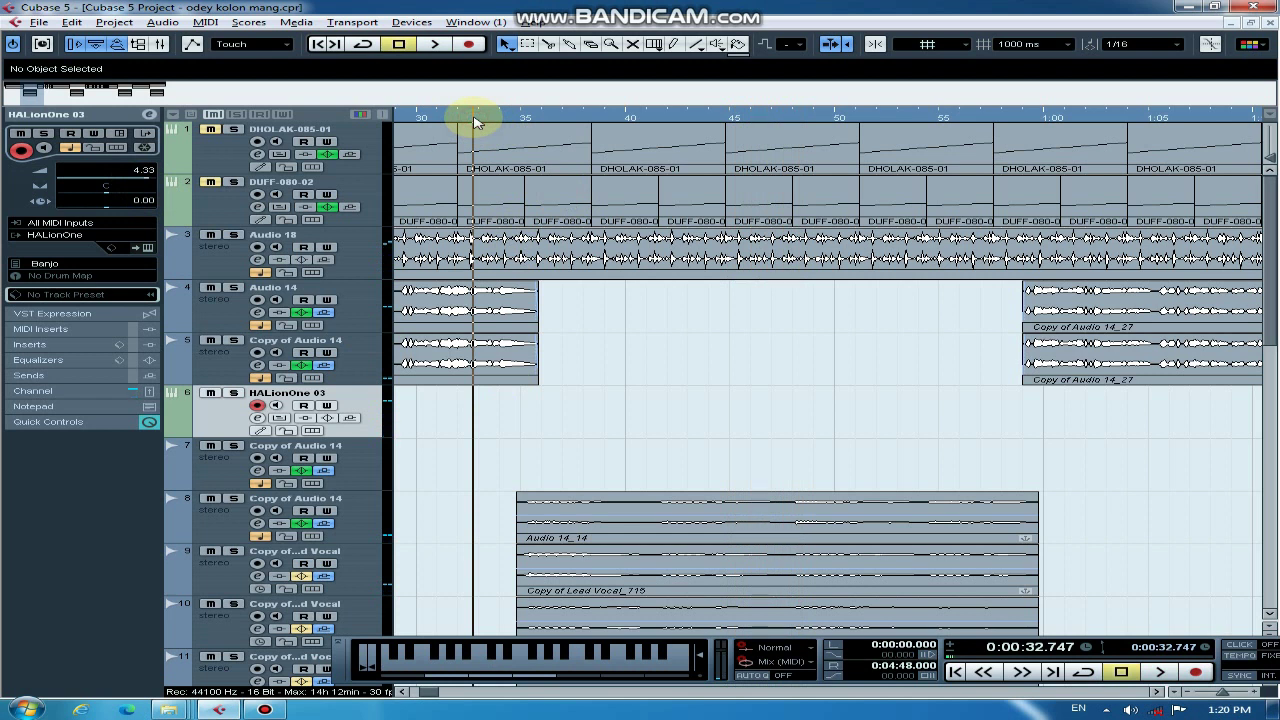
pyautogui.click(436, 46)
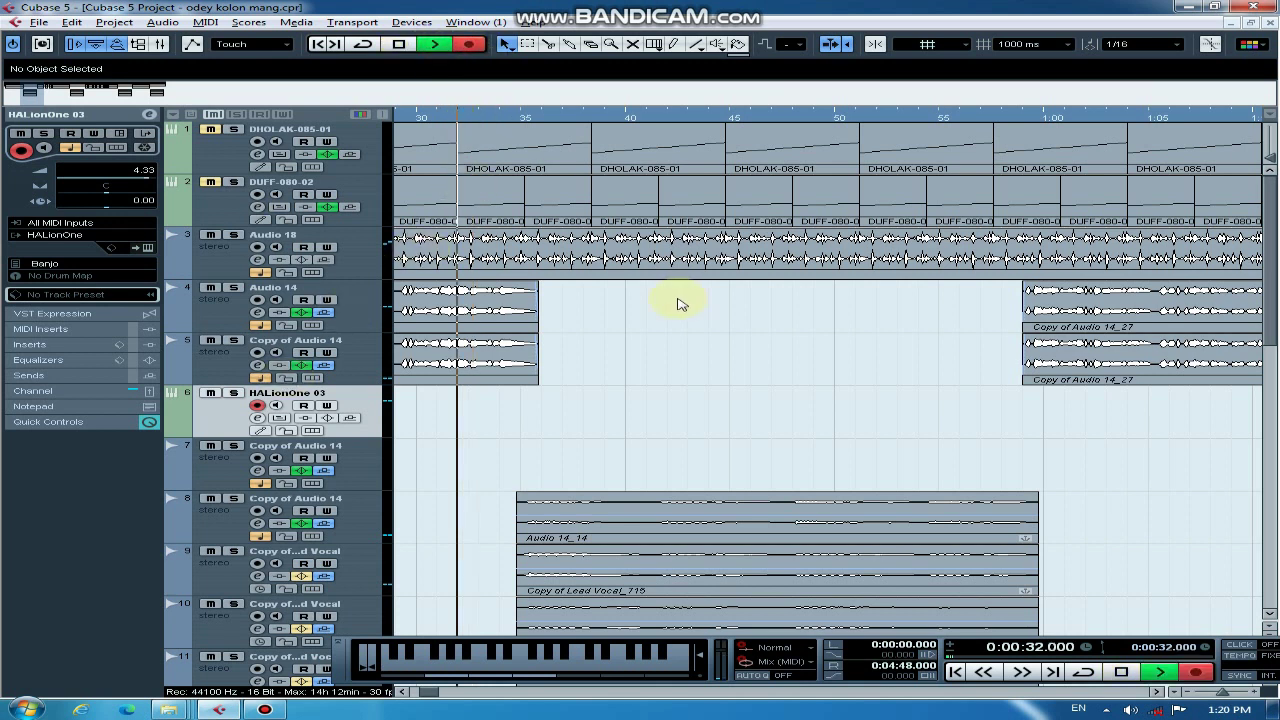
pyautogui.press('KP_Multiply')
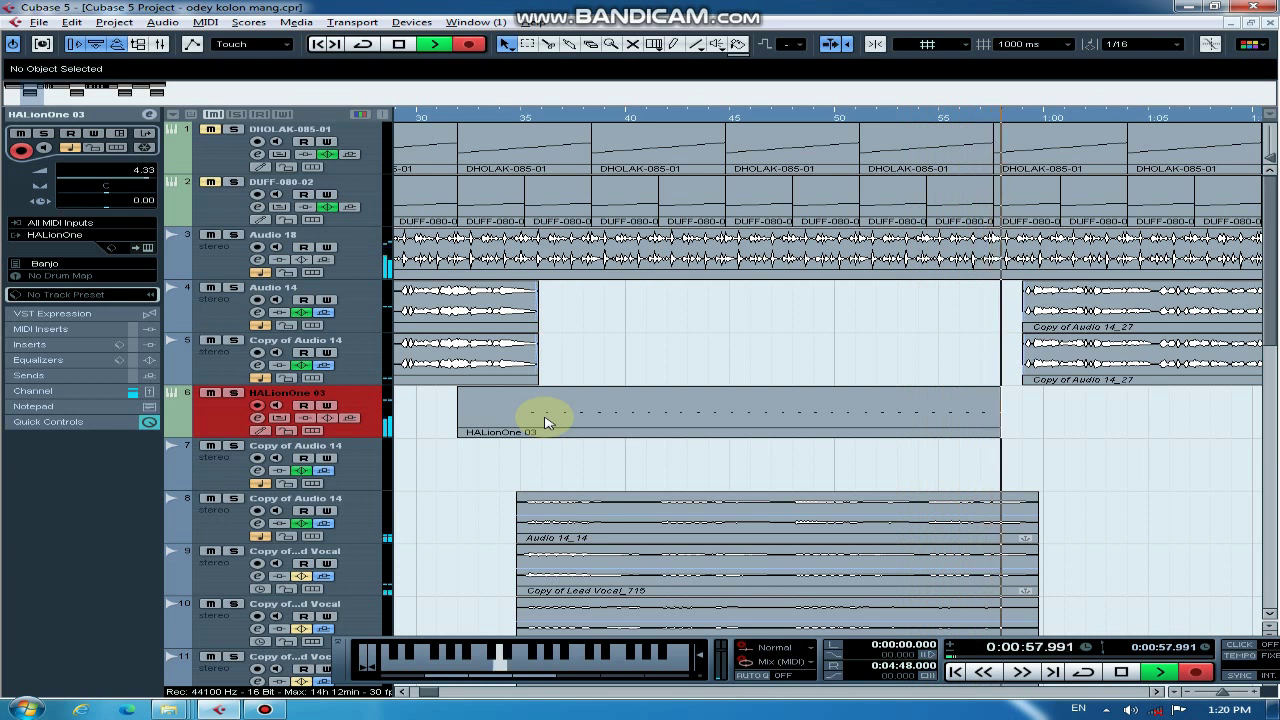
pyautogui.press('space')
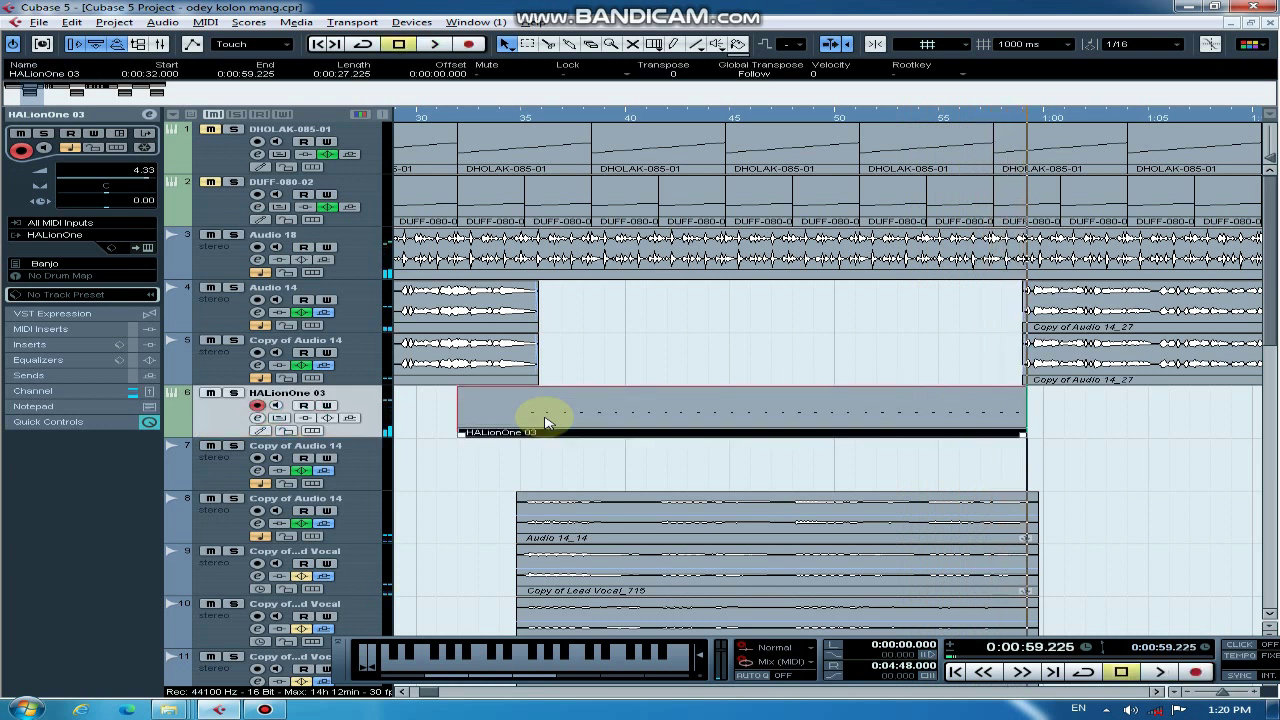
# Step: Trim the start of the recorded banjo part to about 0:00:33.8, hide the virtual keyboard and deselect the part
pyautogui.moveTo(458, 432); pyautogui.dragTo(498, 432)
pyautogui.hotkey('alt', 'k')
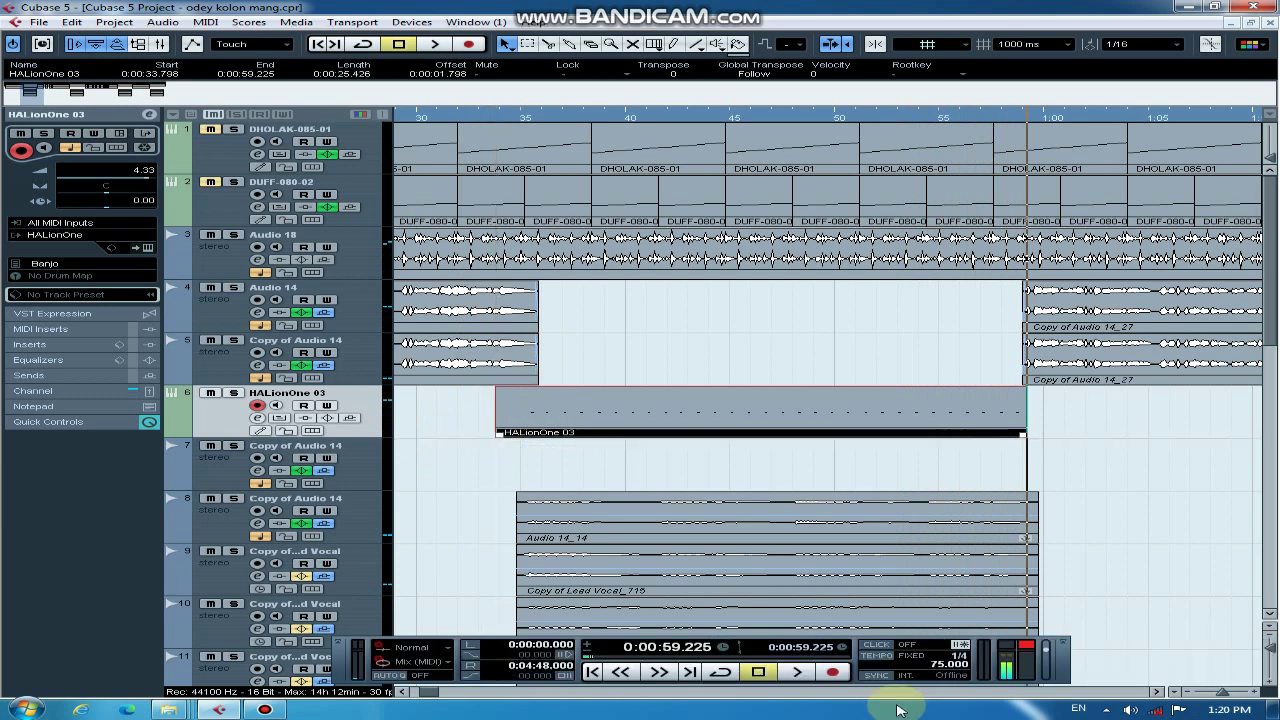
pyautogui.click(744, 468)
# Step: Play from about 0:00:34 and examine the recorded banjo notes up close against the waveform of Audio 18
pyautogui.press('h')
pyautogui.press('h')
pyautogui.press('g')
pyautogui.press('g')
pyautogui.press('g')
pyautogui.press('g')
pyautogui.press('g')
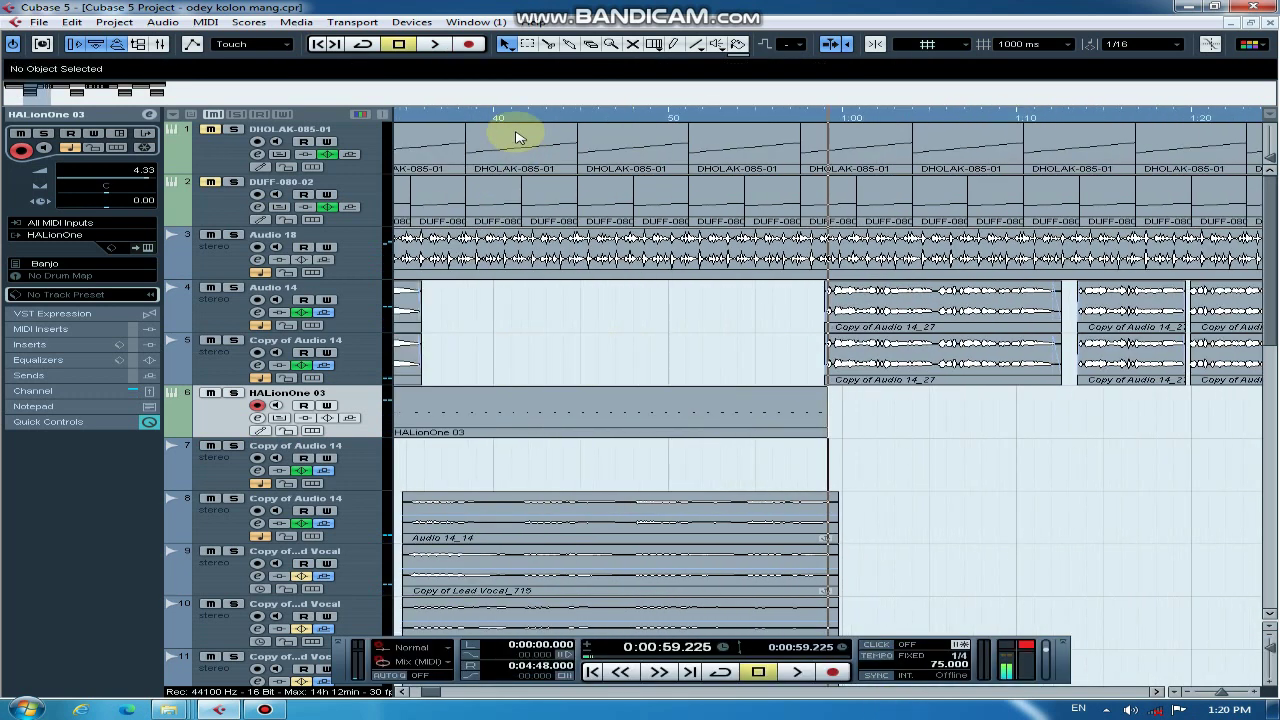
pyautogui.click(523, 120)
pyautogui.press('h')
pyautogui.press('h')
pyautogui.press('h')
pyautogui.press('h')
pyautogui.press('h')
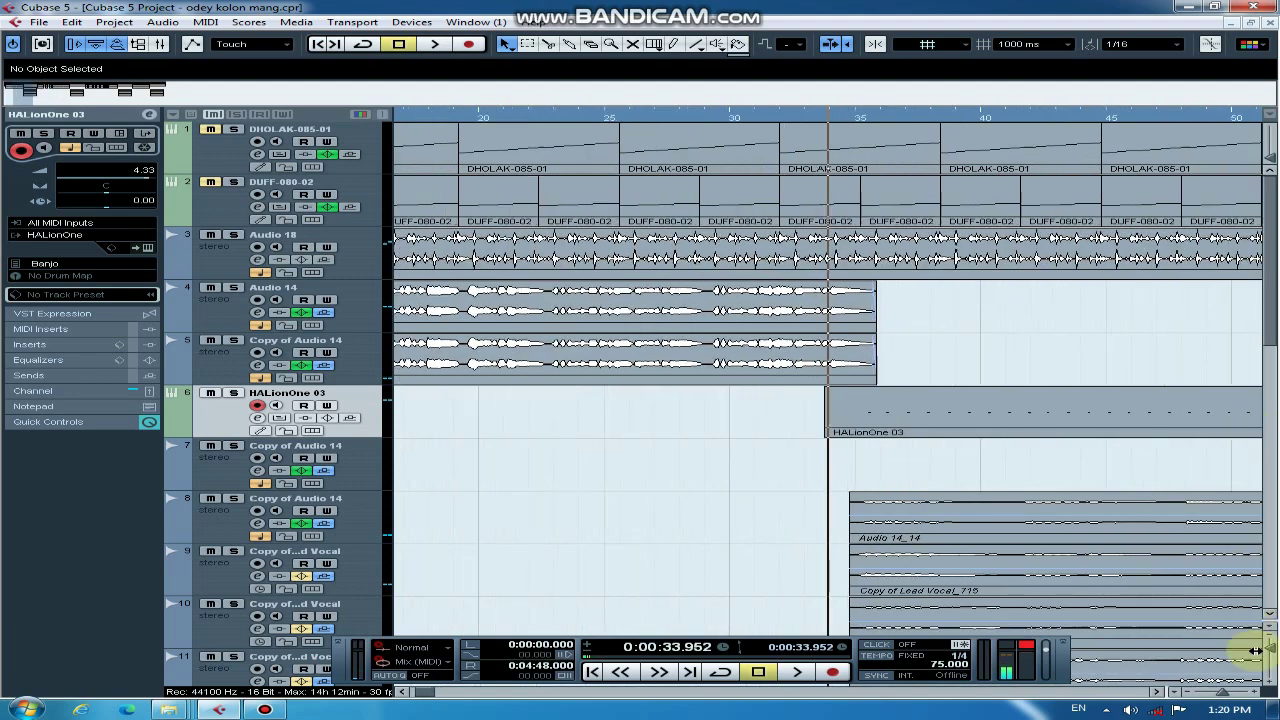
pyautogui.moveTo(1271, 647); pyautogui.dragTo(1274, 656)
pyautogui.press('g')
pyautogui.press('g')
pyautogui.moveTo(1271, 217); pyautogui.dragTo(1271, 285)
pyautogui.press('g')
pyautogui.press('g')
pyautogui.press('h')
pyautogui.press('h')
pyautogui.press('h')
pyautogui.press('space')
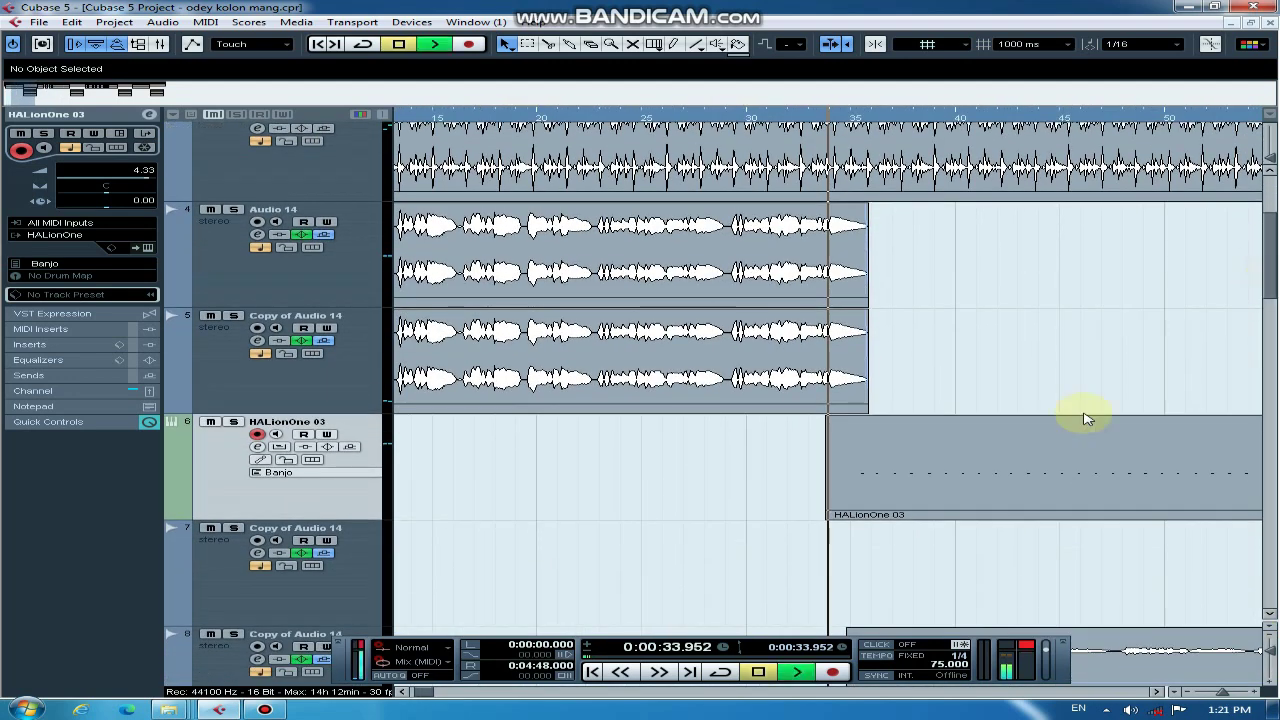
pyautogui.press('g')
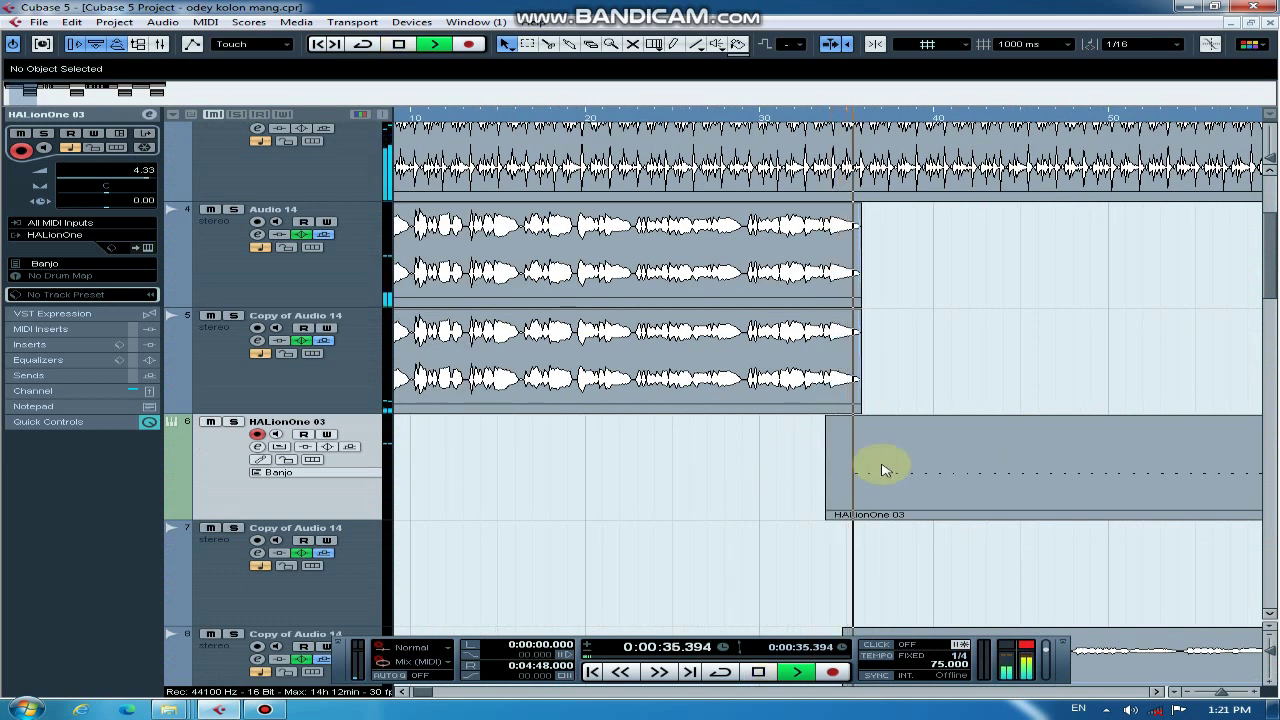
pyautogui.press('h')
pyautogui.press('h')
pyautogui.press('h')
pyautogui.press('h')
pyautogui.press('h')
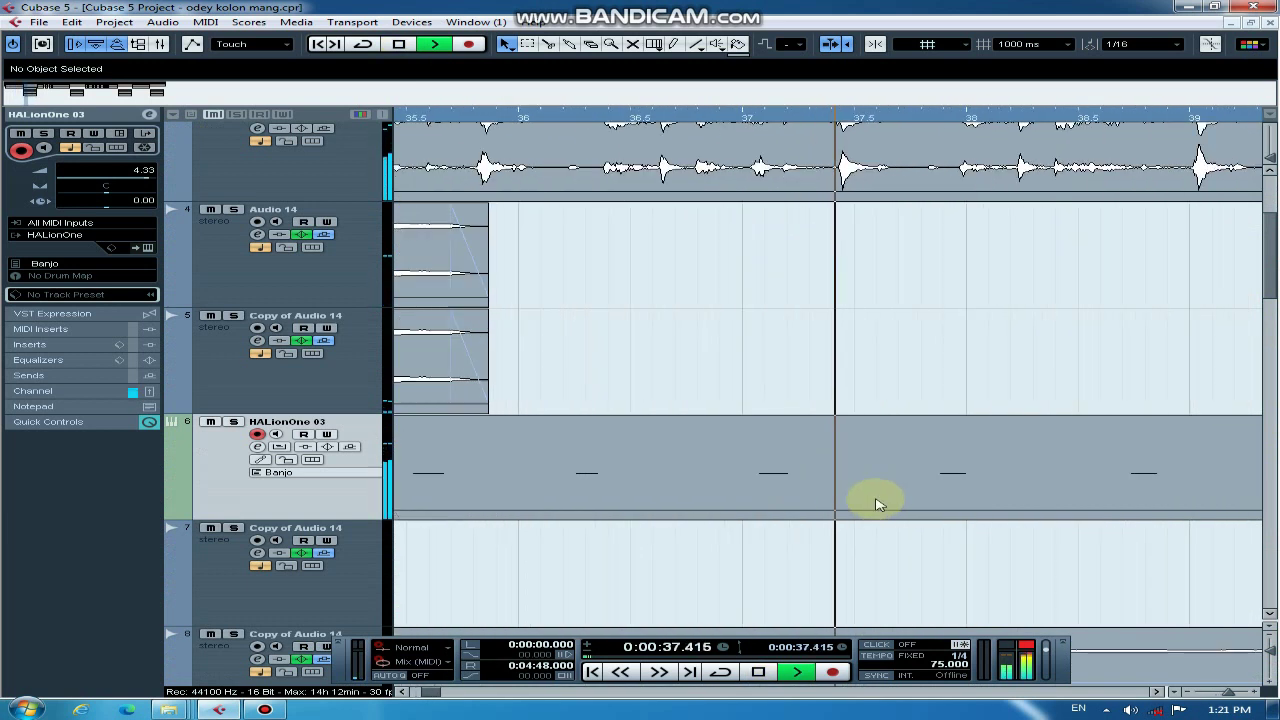
# Step: Shift the banjo part slightly later, to start at 0:00:33.851, while the project plays
pyautogui.click(887, 495)
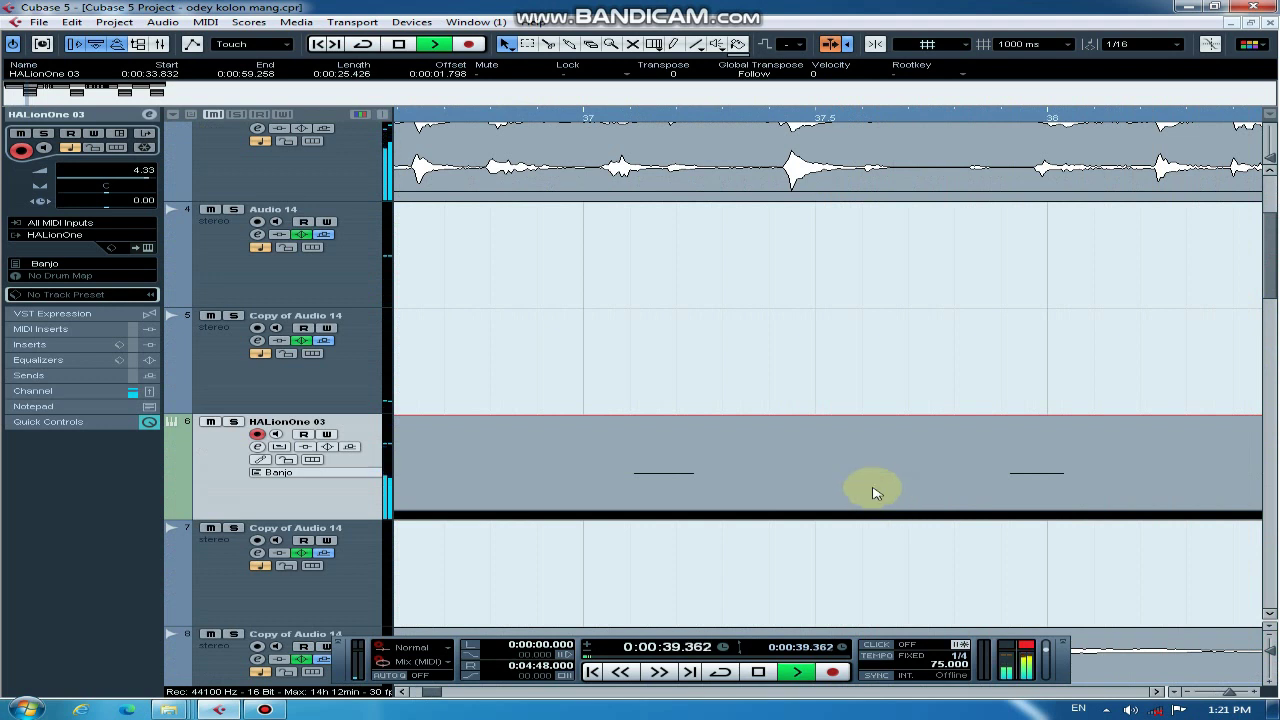
pyautogui.moveTo(880, 492); pyautogui.dragTo(884, 491)
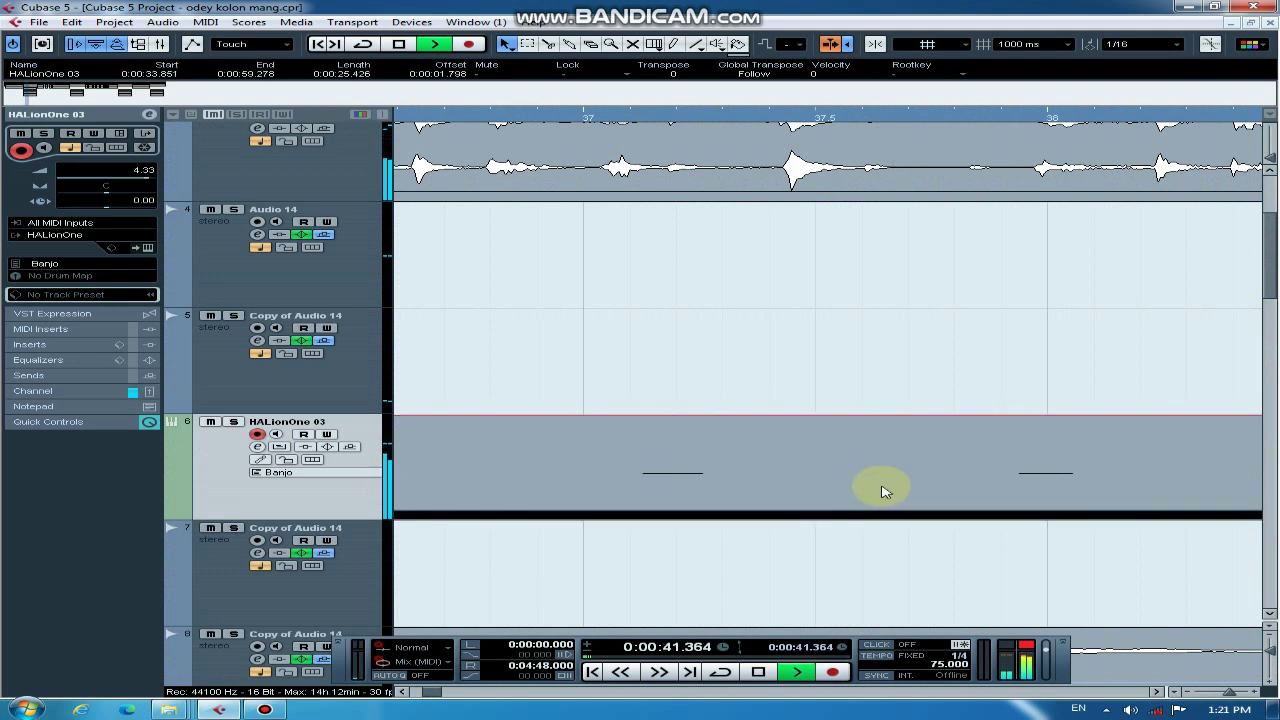
pyautogui.press('g')
pyautogui.press('g')
pyautogui.press('g')
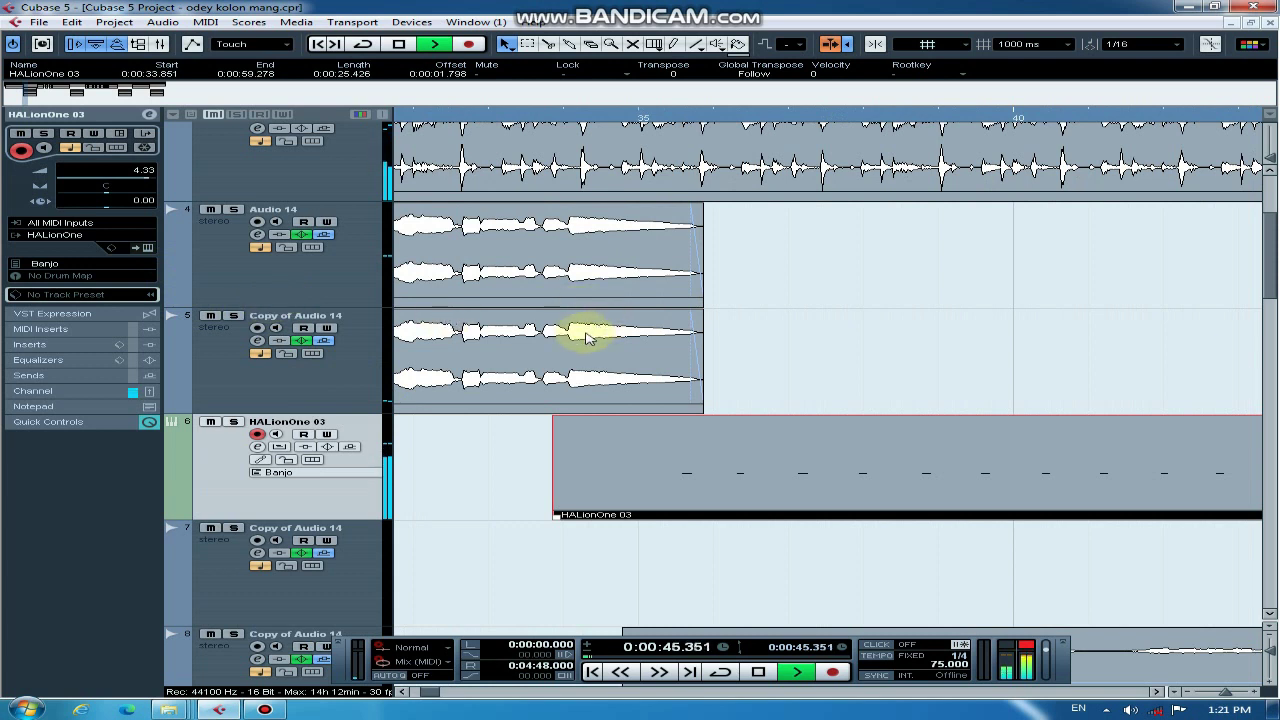
pyautogui.press('g')
pyautogui.press('g')
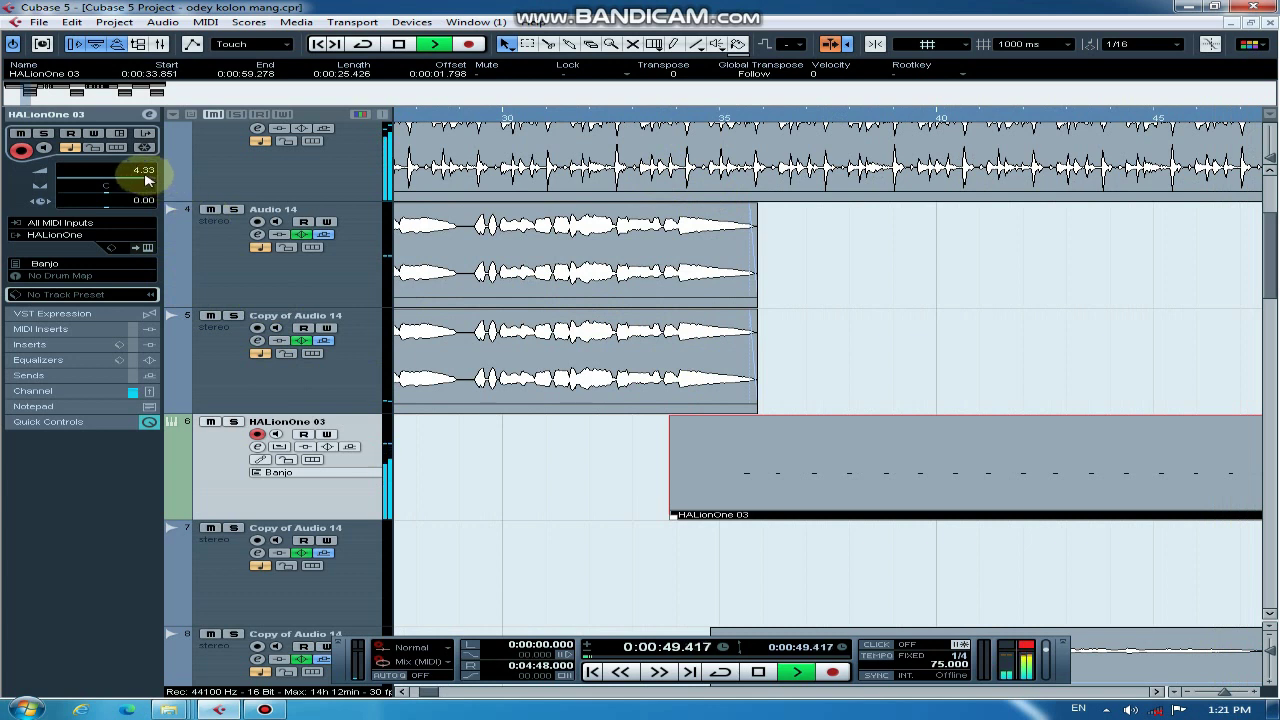
# Step: Stop playback, lower the HALionOne 03 volume to -0.70, and solo that track together with Audio 18 at about 0:00:34
pyautogui.moveTo(122, 179); pyautogui.dragTo(130, 178)
pyautogui.press('space')
pyautogui.click(680, 118)
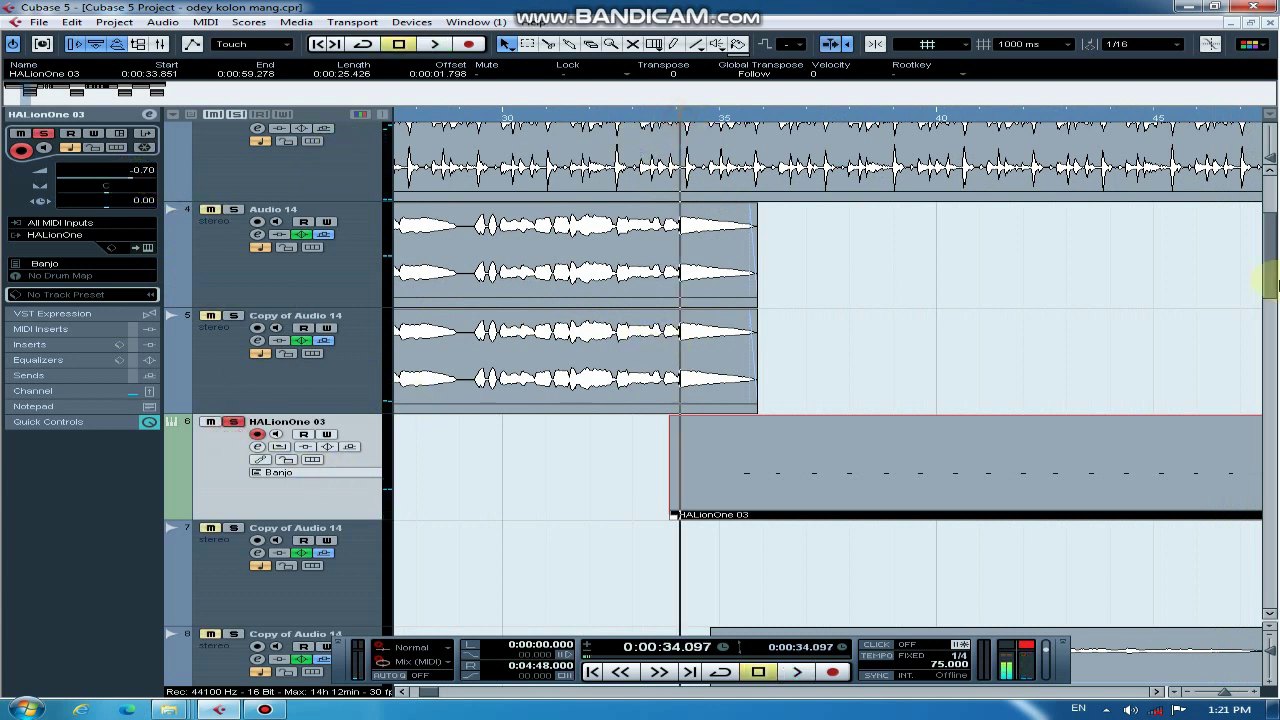
pyautogui.moveTo(1270, 291); pyautogui.dragTo(1270, 284)
pyautogui.click(234, 158)
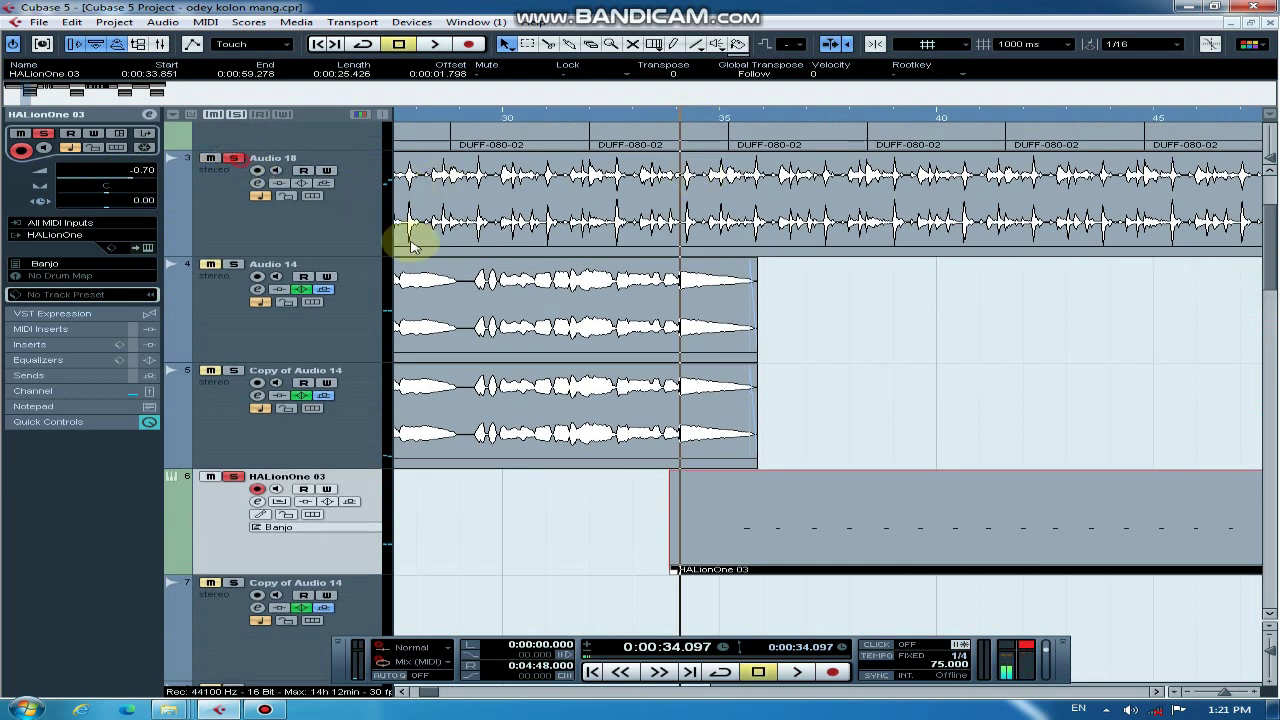
# Step: Play the soloed tracks from about 0:00:34 and check the timing of the first banjo notes, then stop playback
pyautogui.press('h')
pyautogui.press('h')
pyautogui.press('h')
pyautogui.press('g')
pyautogui.press('g')
pyautogui.press('h')
pyautogui.press('h')
pyautogui.moveTo(1270, 246)
pyautogui.mouseDown()
pyautogui.moveTo(1278, 291)
pyautogui.moveTo(1270, 247)
pyautogui.mouseUp()
pyautogui.press('h')
pyautogui.press('h')
pyautogui.press('h')
pyautogui.press('h')
pyautogui.press('h')
pyautogui.press('space')
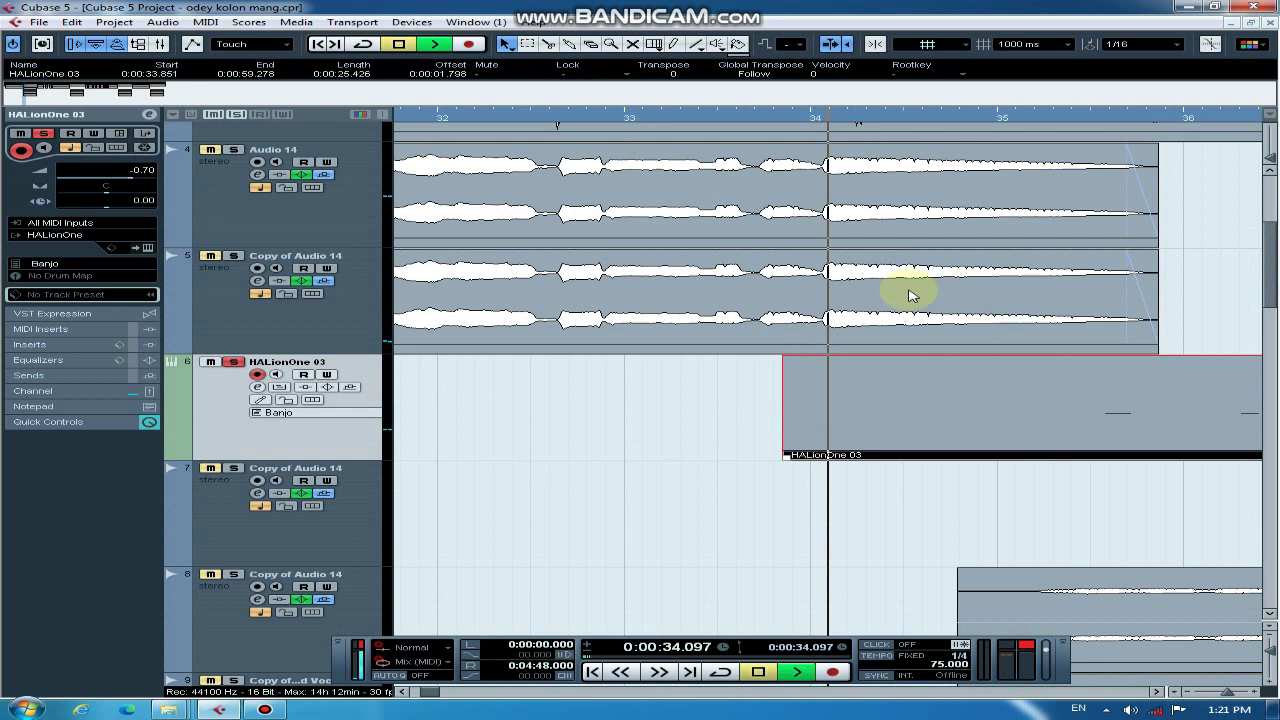
pyautogui.press('g')
pyautogui.press('g')
pyautogui.press('g')
pyautogui.press('h')
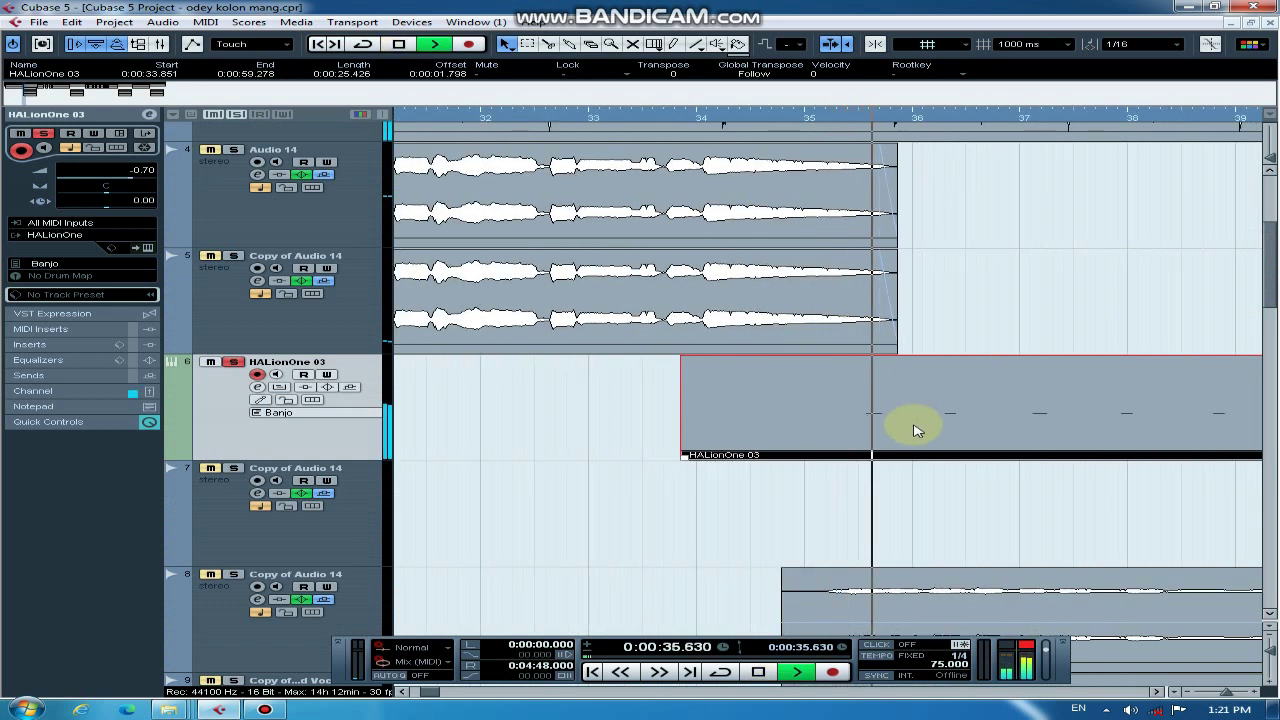
pyautogui.press('h')
pyautogui.press('h')
pyautogui.press('h')
pyautogui.press('space')
# Step: Open the banjo part in the Key Editor and play its first notes around bars 45 and 46
pyautogui.doubleClick(915, 430)
pyautogui.press('g')
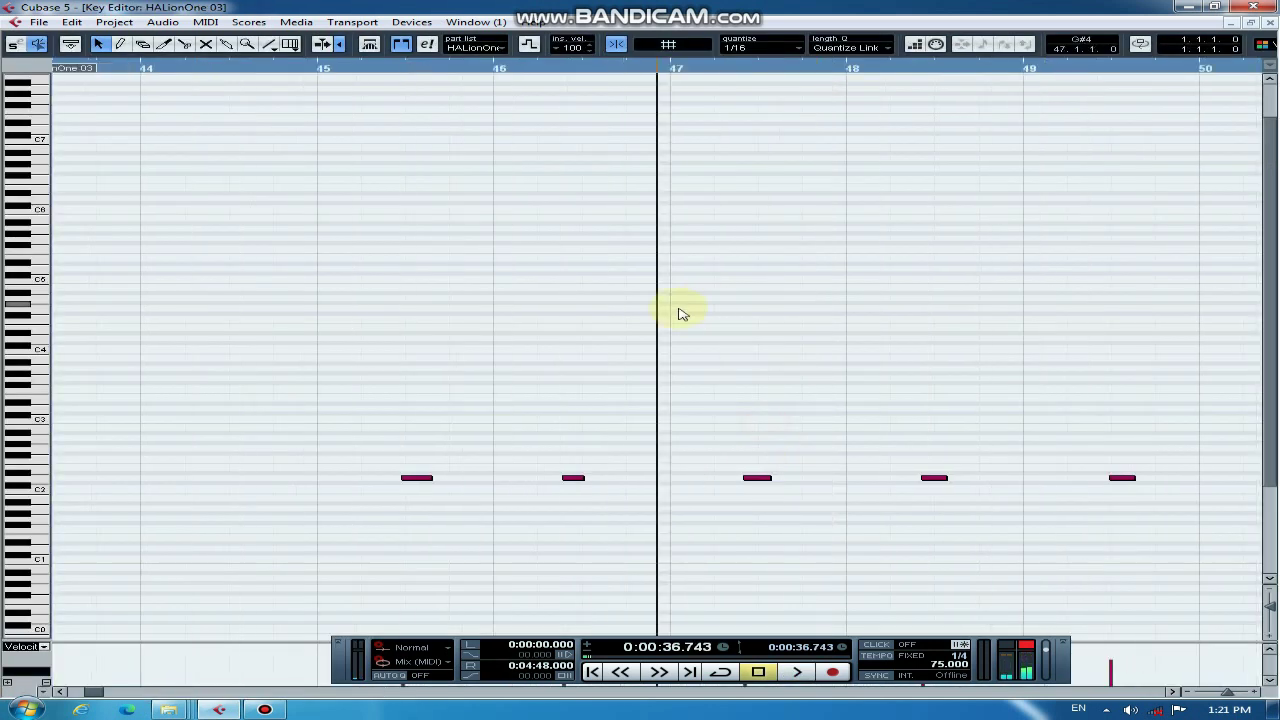
pyautogui.press('g')
pyautogui.scroll(-2, 560, 200)
pyautogui.press('h')
pyautogui.press('h')
pyautogui.press('h')
pyautogui.press('h')
pyautogui.press('h')
pyautogui.press('space')
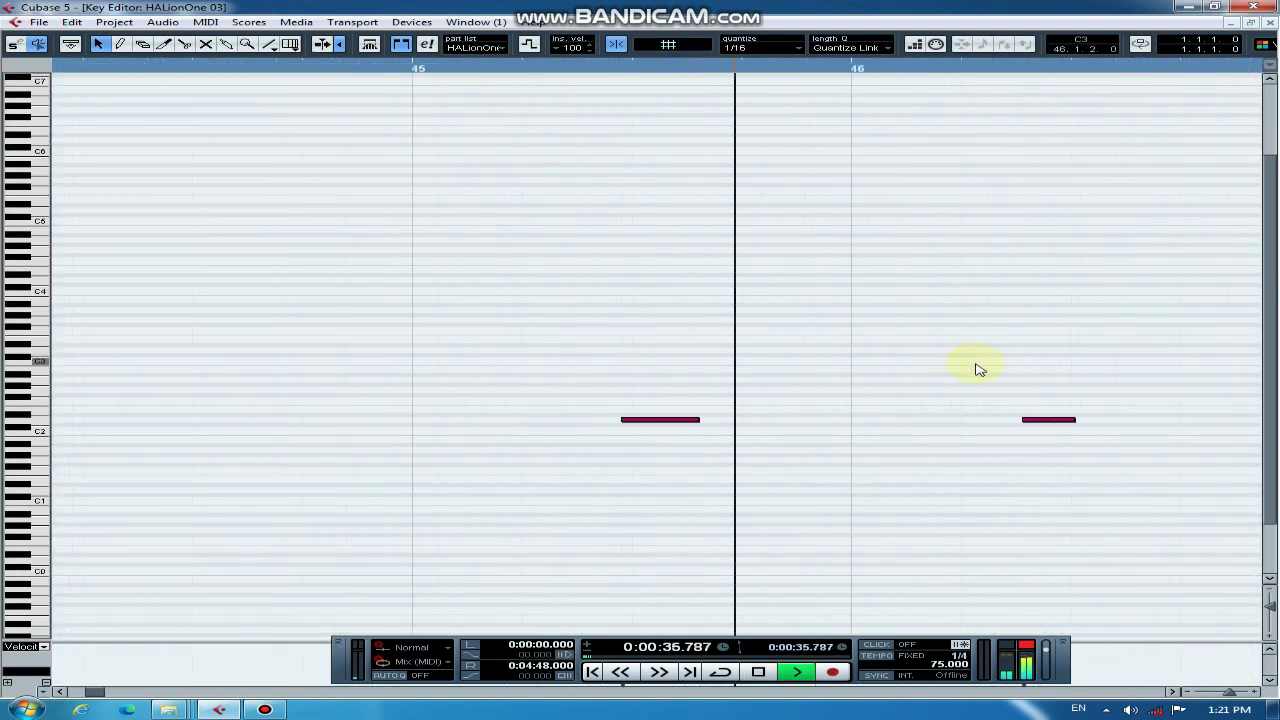
pyautogui.press('space')
# Step: Move the banjo note in bar 46 later to the middle of the bar and play it back from 0:00:36.200
pyautogui.click(505, 420)
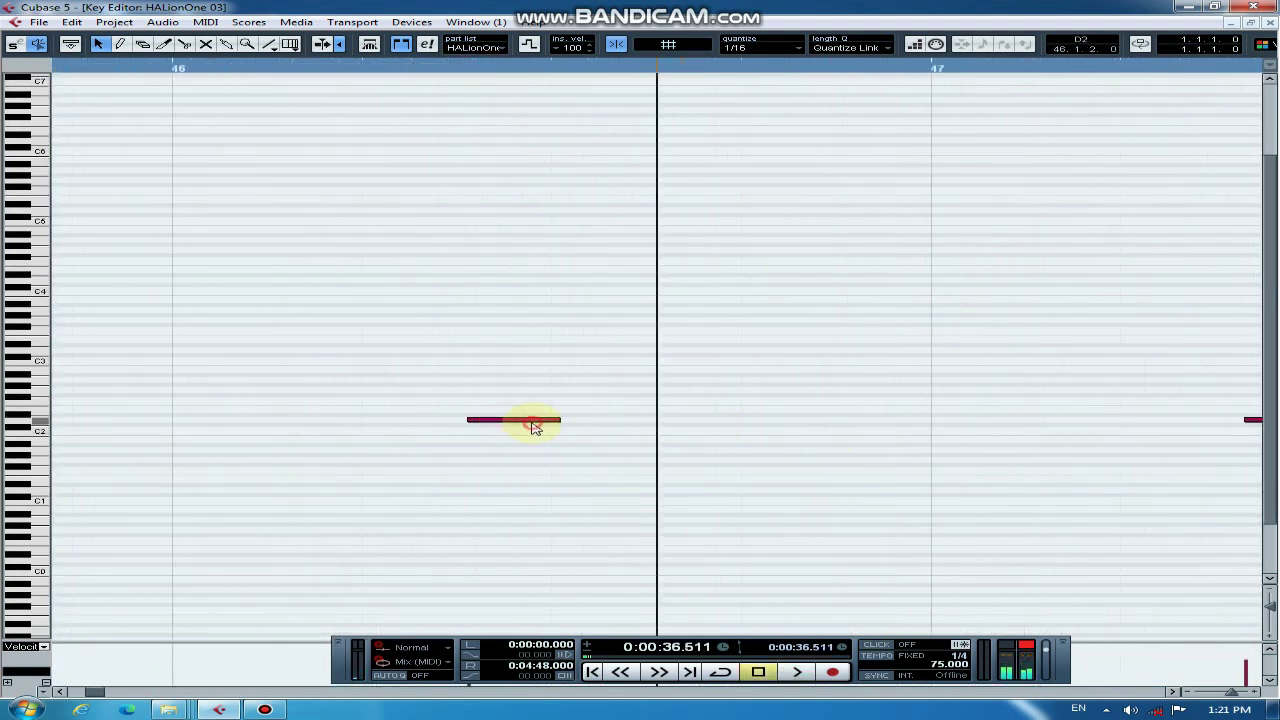
pyautogui.moveTo(554, 419); pyautogui.dragTo(567, 424)
pyautogui.click(268, 76)
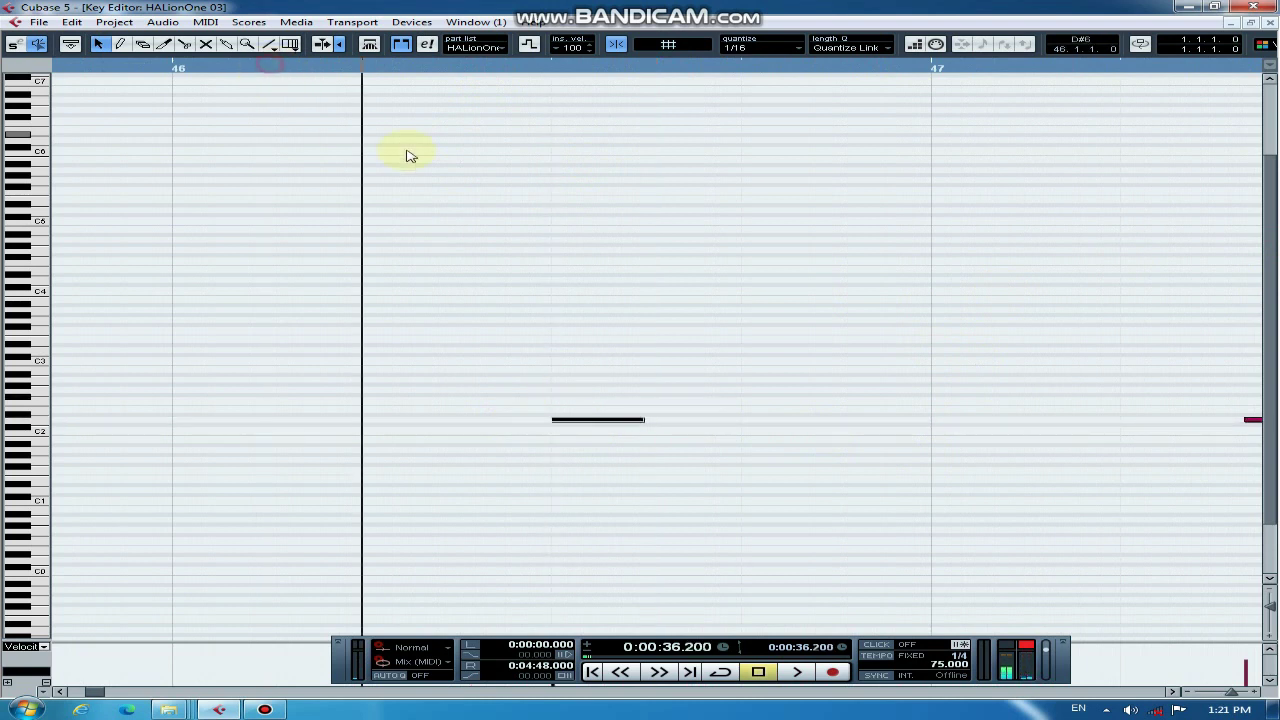
pyautogui.press('g')
pyautogui.press('space')
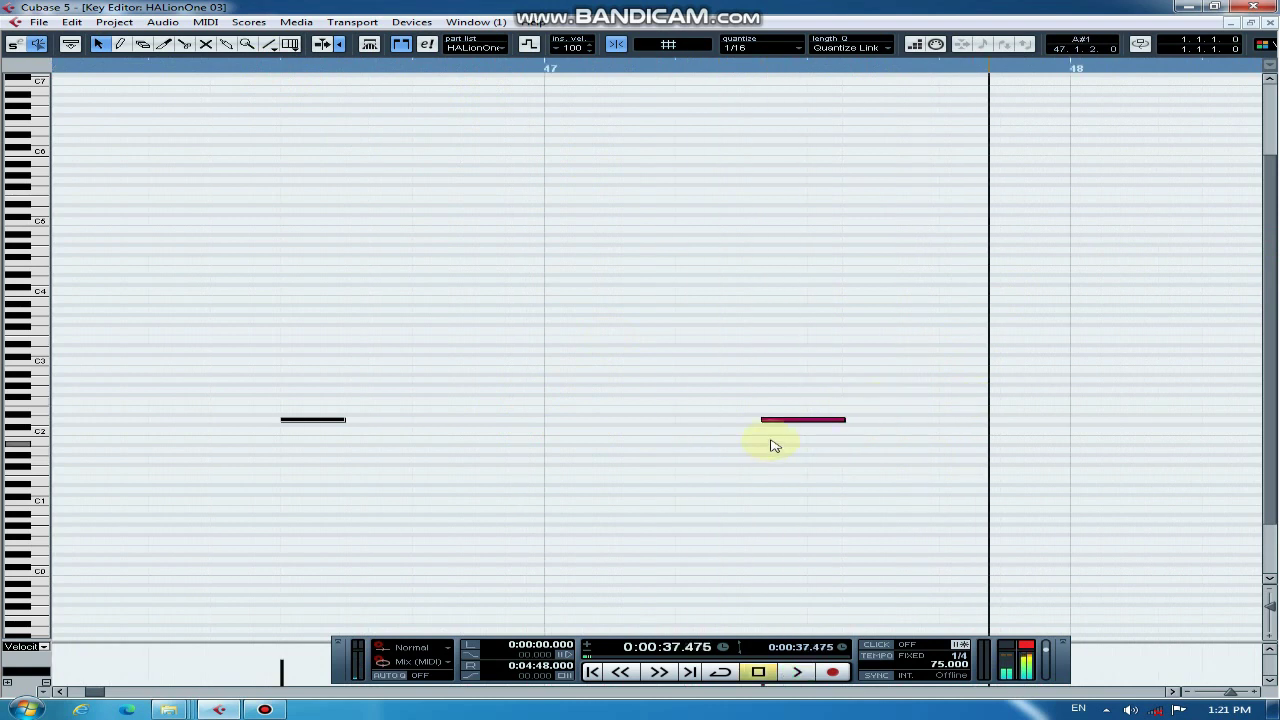
# Step: Move the banjo note in bar 47 later to the middle of the bar and play back the result
pyautogui.moveTo(802, 421); pyautogui.dragTo(833, 428)
pyautogui.press('g')
pyautogui.press('g')
pyautogui.press('g')
pyautogui.press('g')
pyautogui.press('g')
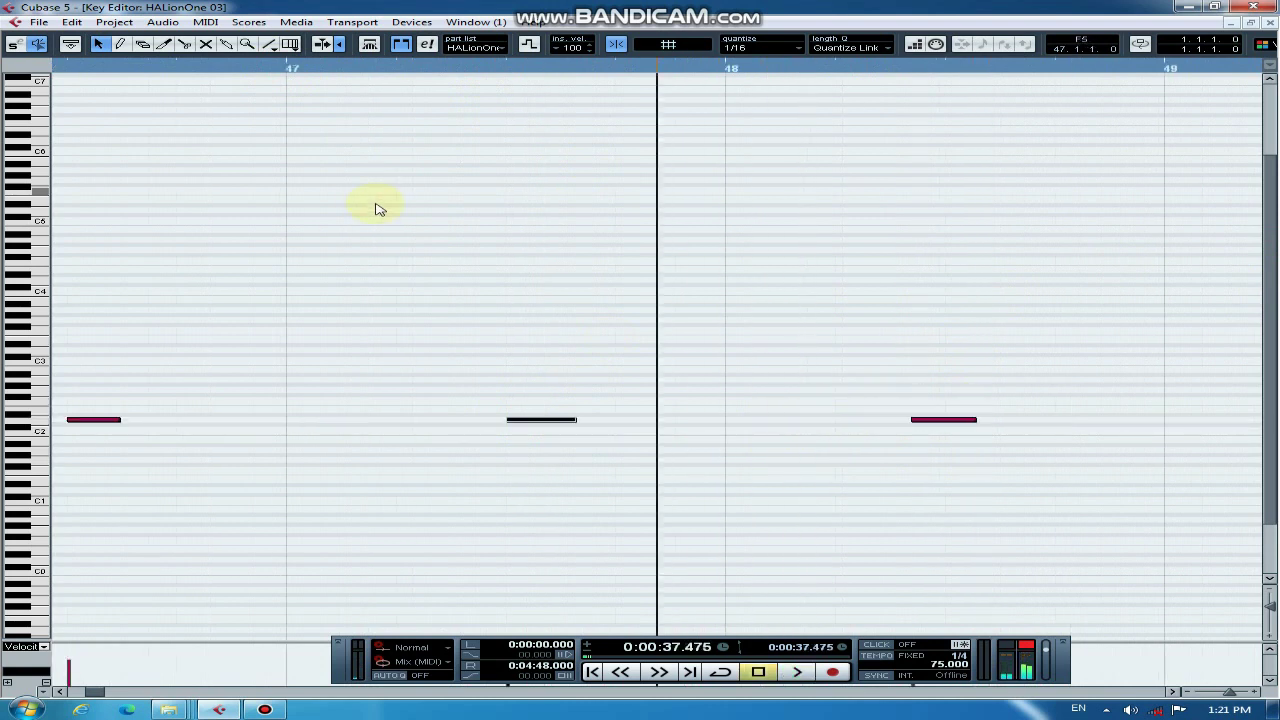
pyautogui.press('g')
pyautogui.press('space')
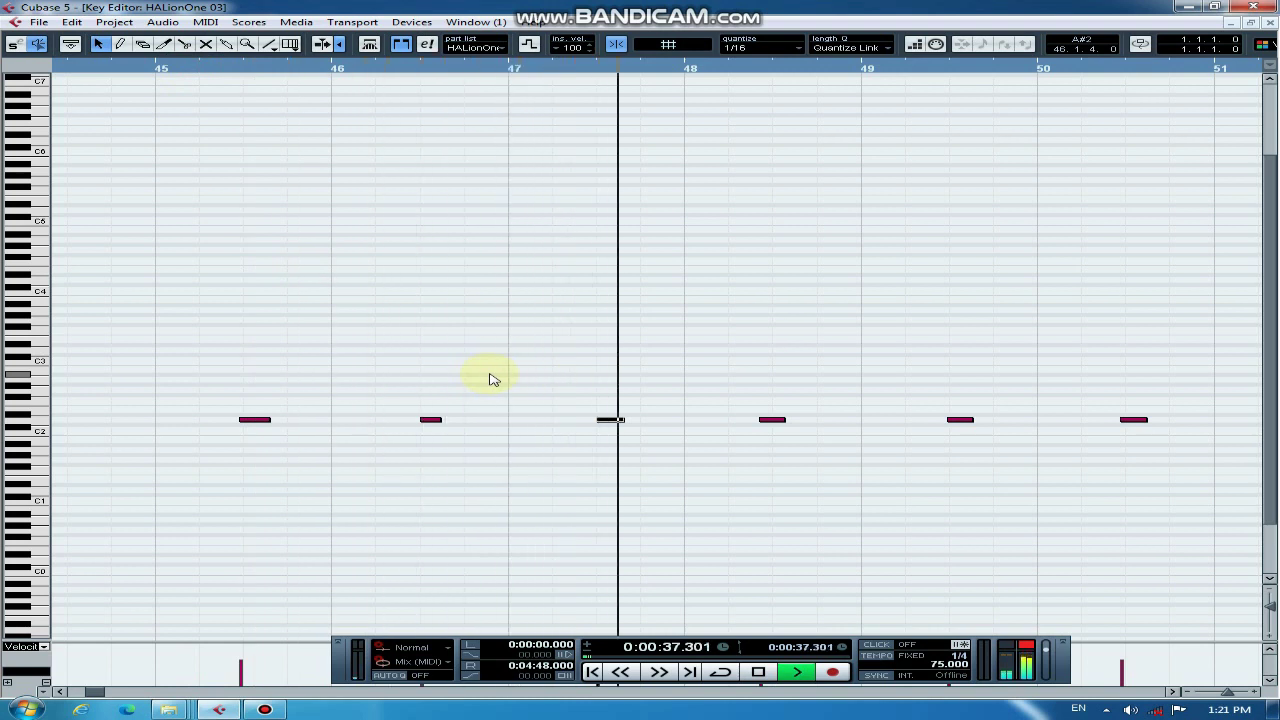
pyautogui.press('space')
# Step: Move the banjo note in bar 48 later to the middle of the bar and play from about 0:00:37 through bar 54
pyautogui.press('h')
pyautogui.press('h')
pyautogui.press('h')
pyautogui.click(571, 421)
pyautogui.moveTo(571, 426); pyautogui.dragTo(587, 427)
pyautogui.press('g')
pyautogui.press('g')
pyautogui.press('g')
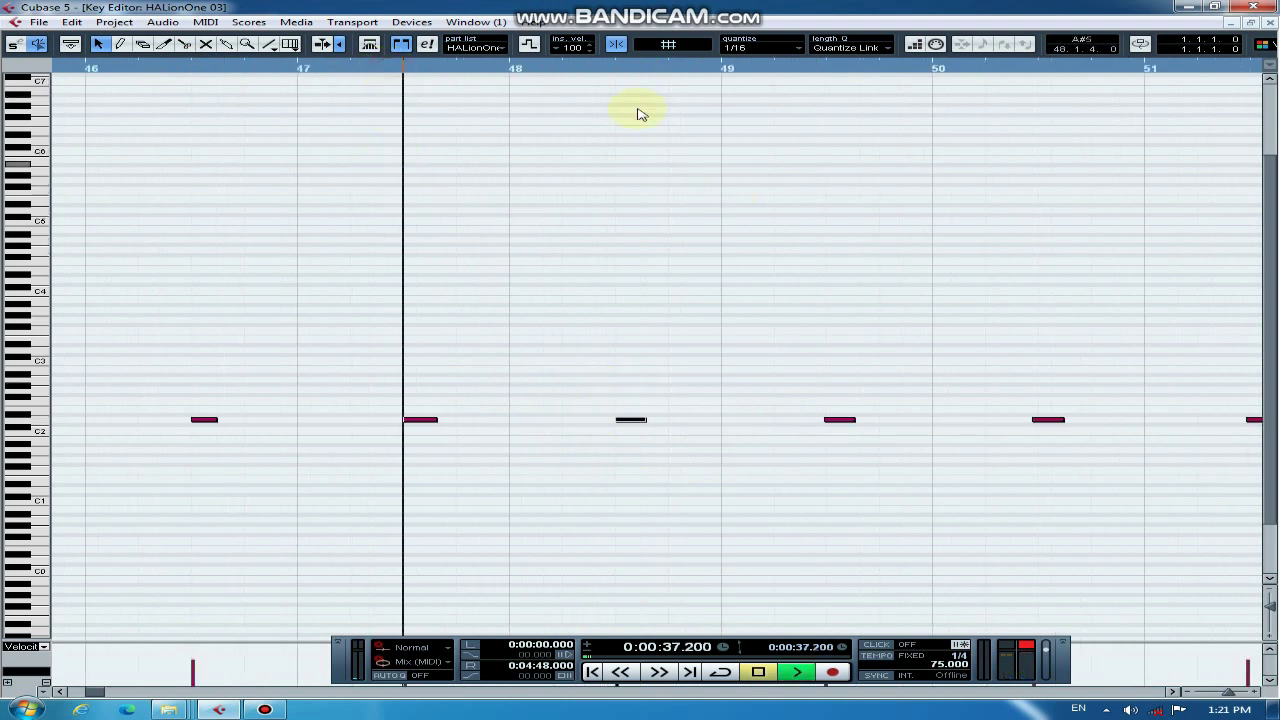
pyautogui.press('g')
pyautogui.press('g')
pyautogui.press('g')
pyautogui.press('g')
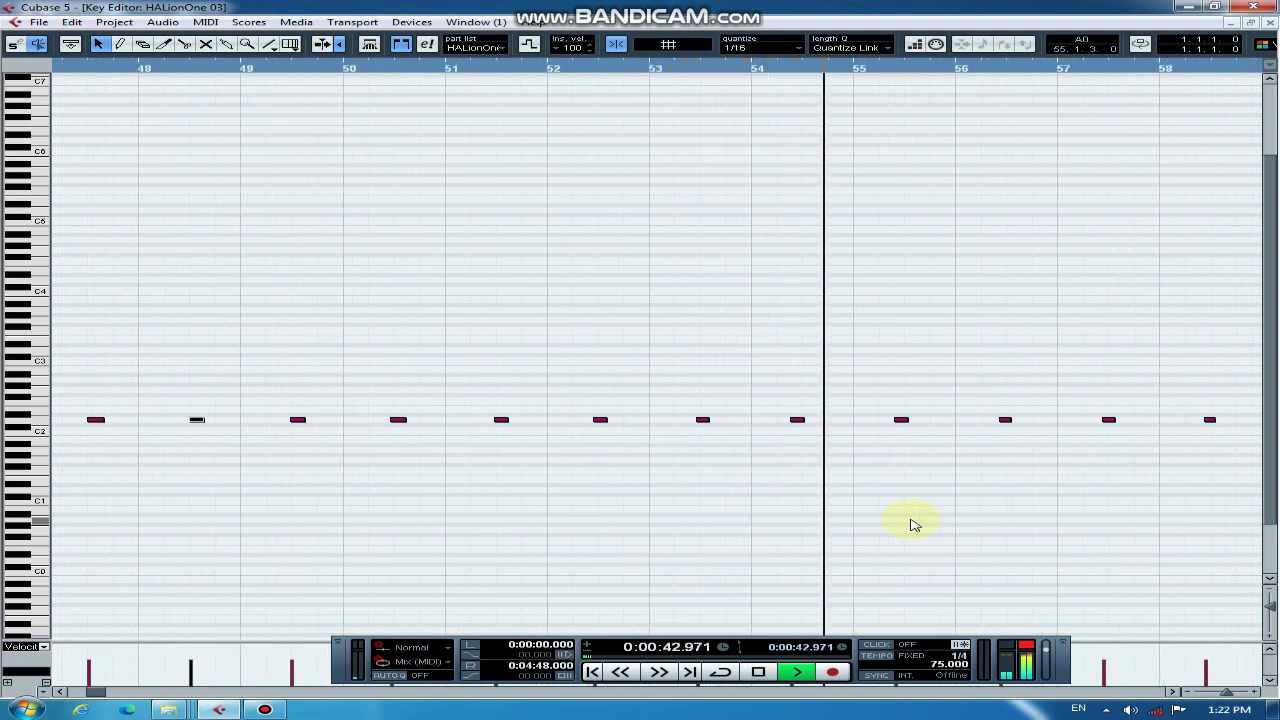
pyautogui.press('space')
# Step: Move the banjo note in bar 54 later to the middle of the bar
pyautogui.press('h')
pyautogui.press('h')
pyautogui.press('h')
pyautogui.moveTo(548, 421); pyautogui.dragTo(575, 425)
pyautogui.press('g')
pyautogui.press('g')
pyautogui.press('g')
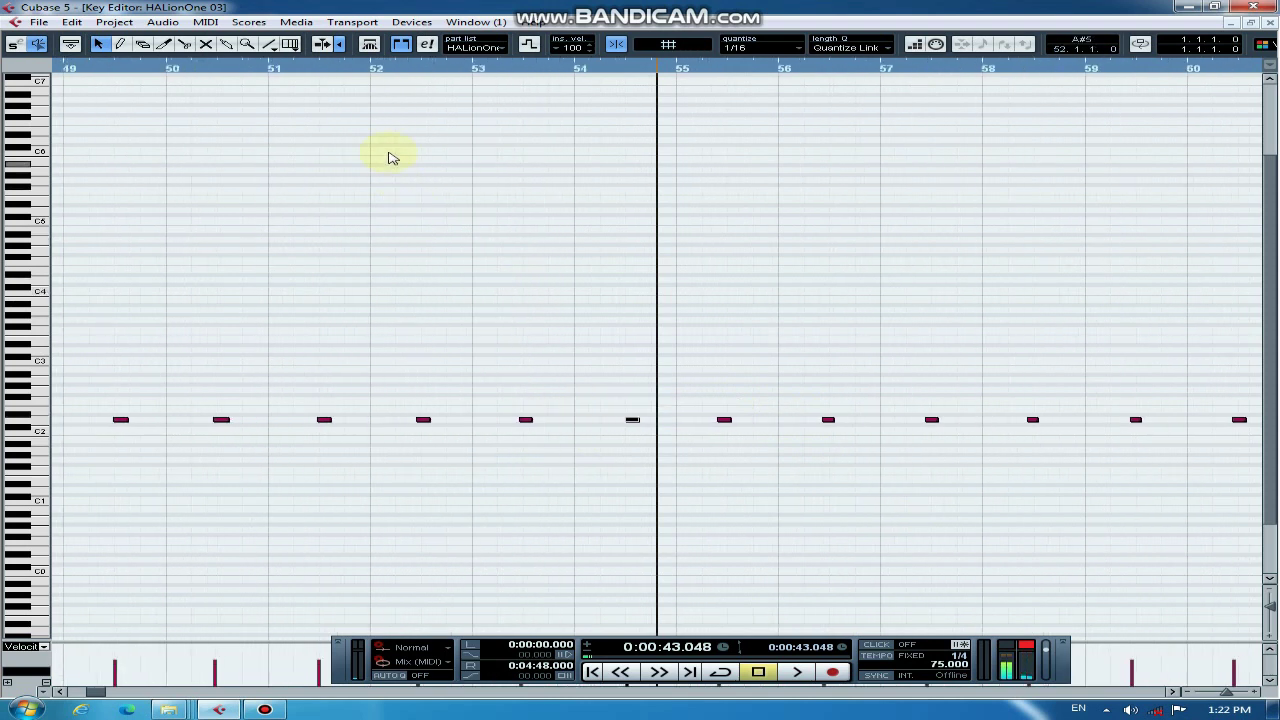
# Step: Play back from bar 52 and move the banjo note in bar 55 later to the middle of the bar
pyautogui.click(366, 72)
pyautogui.press('space')
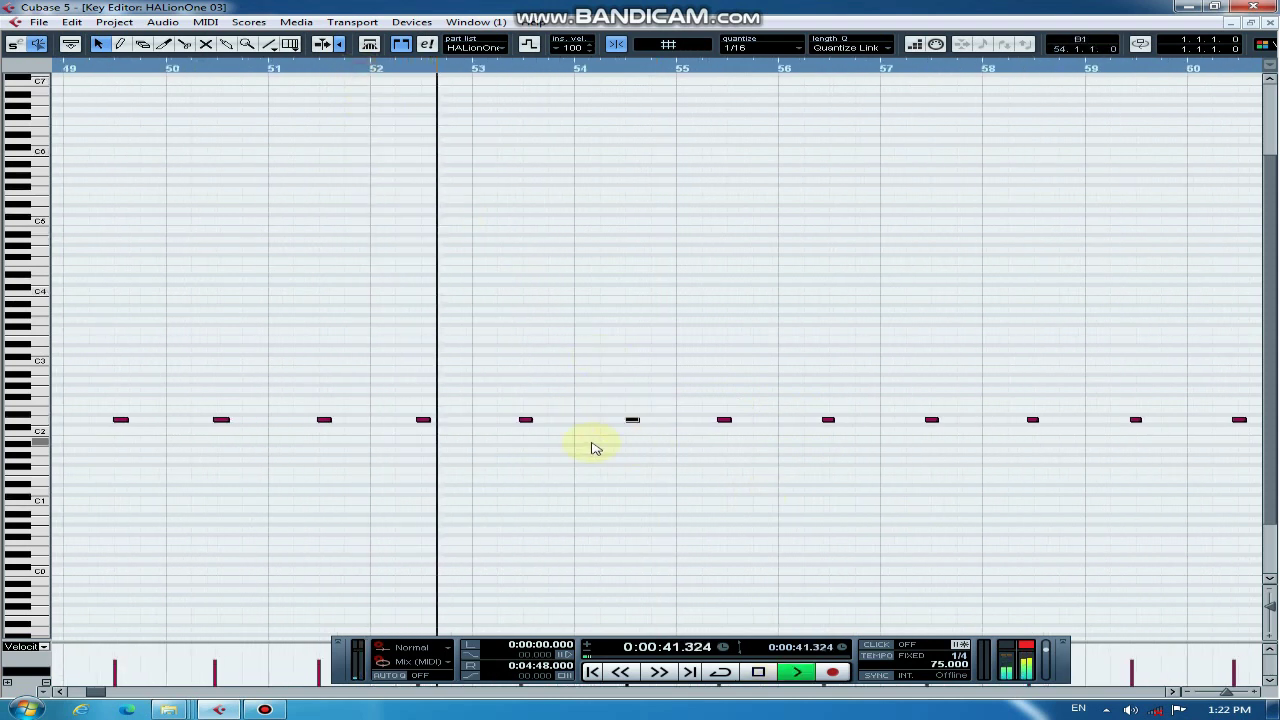
pyautogui.press('g')
pyautogui.press('g')
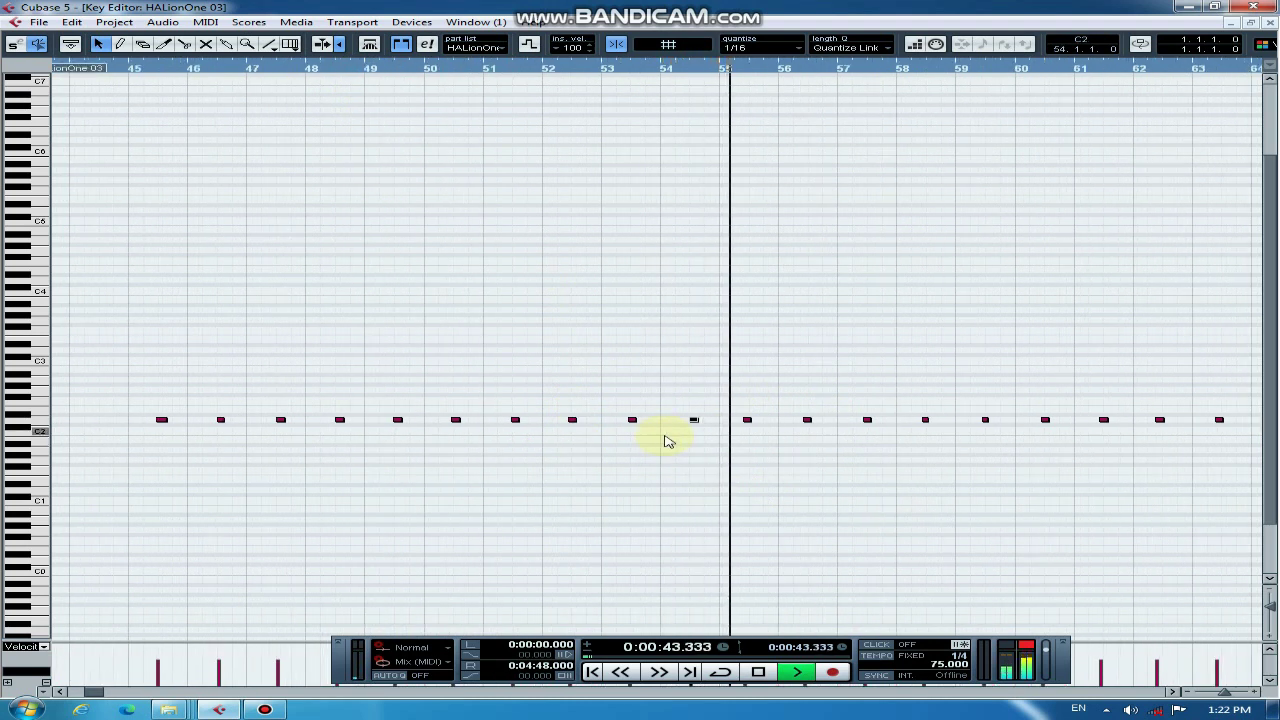
pyautogui.press('space')
pyautogui.press('h')
pyautogui.press('h')
pyautogui.press('h')
pyautogui.press('h')
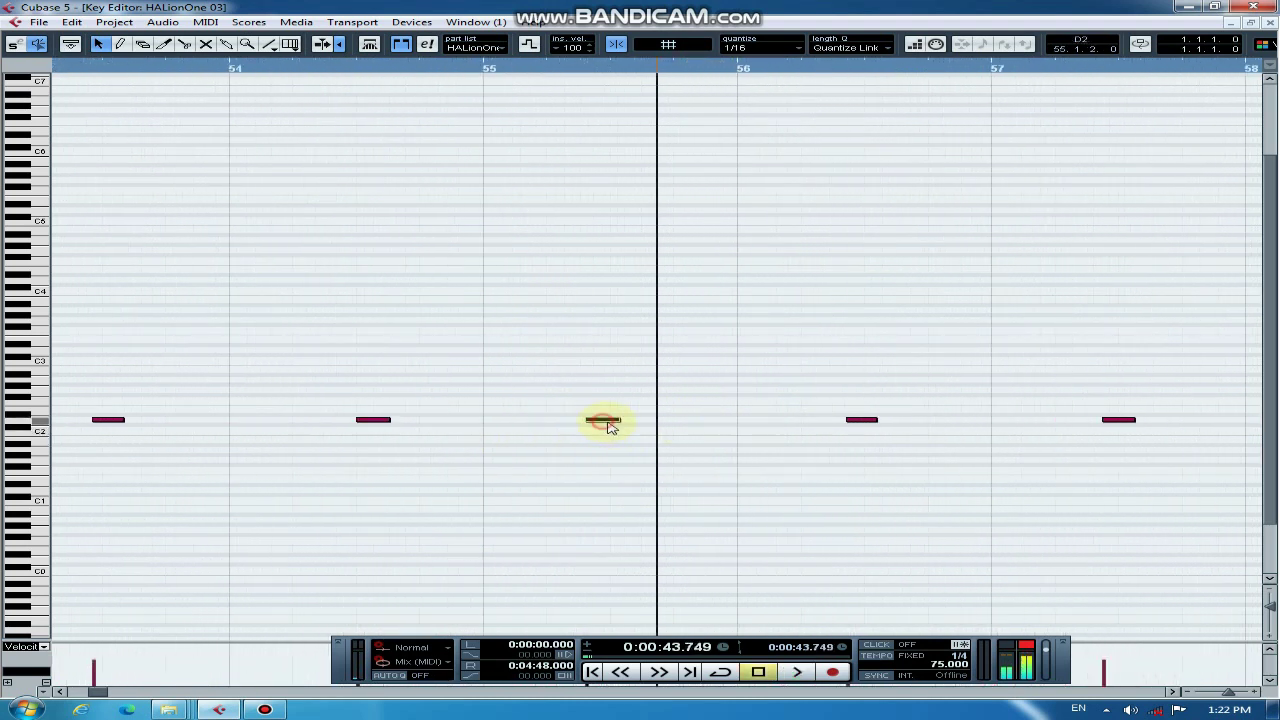
pyautogui.moveTo(612, 424); pyautogui.dragTo(634, 428)
# Step: Move the play position to bar 54 and enlarge the note rows vertically
pyautogui.press('g')
pyautogui.press('g')
pyautogui.press('g')
pyautogui.press('g')
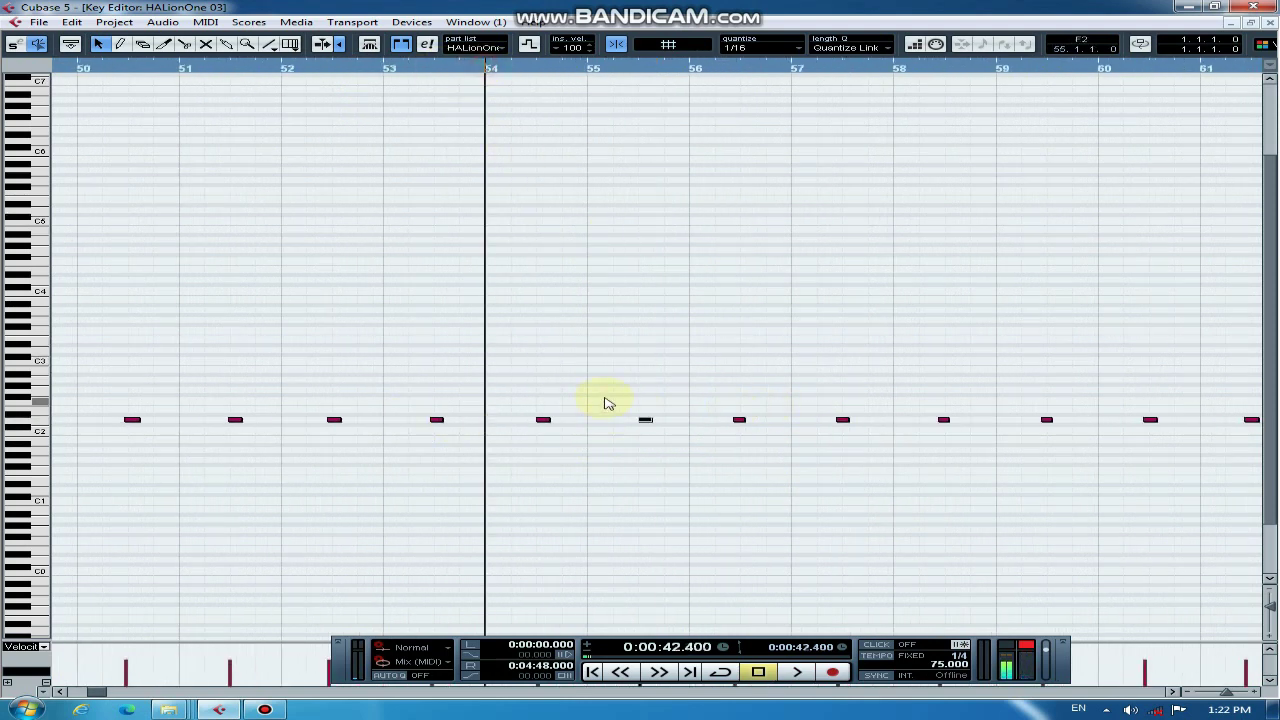
pyautogui.moveTo(1273, 606); pyautogui.dragTo(1276, 627)
pyautogui.press('h')
pyautogui.press('h')
pyautogui.press('h')
pyautogui.press('h')
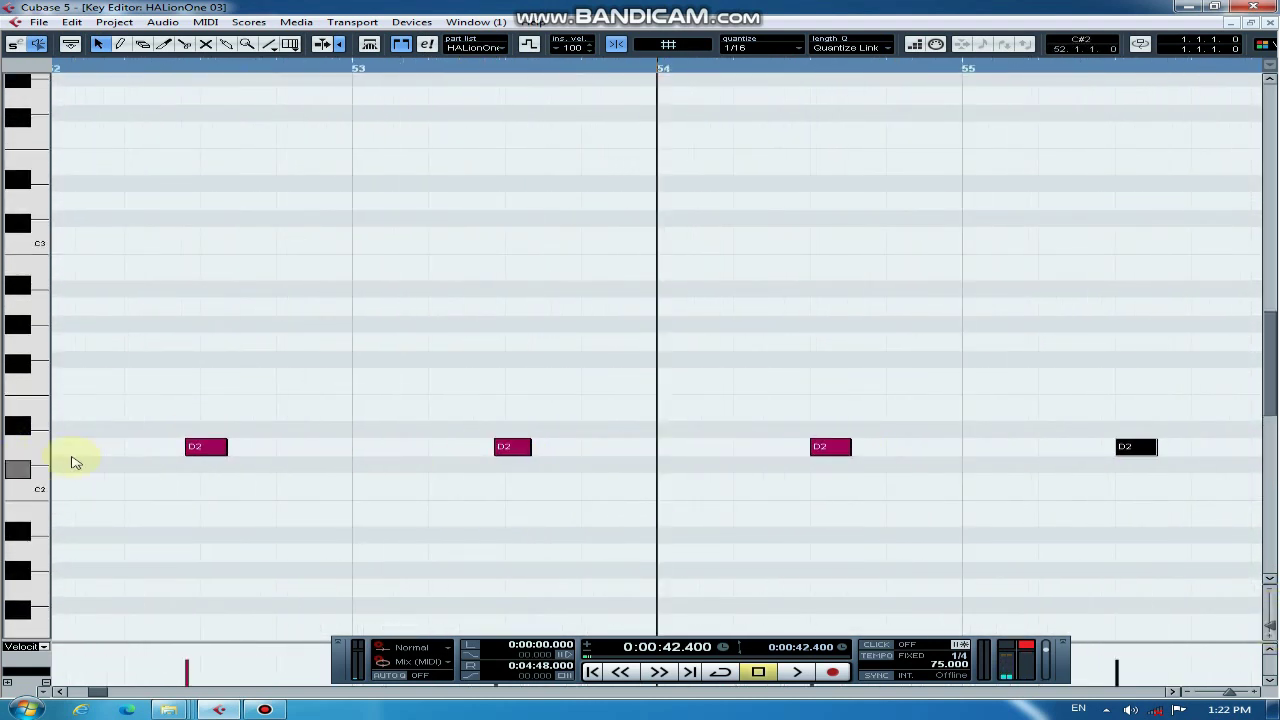
# Step: Play back the banjo notes from bar 54 through bar 57, and replay them from about bar 53
pyautogui.press('g')
pyautogui.press('space')
pyautogui.press('g')
pyautogui.press('g')
pyautogui.press('g')
pyautogui.press('h')
pyautogui.press('h')
pyautogui.press('h')
pyautogui.press('h')
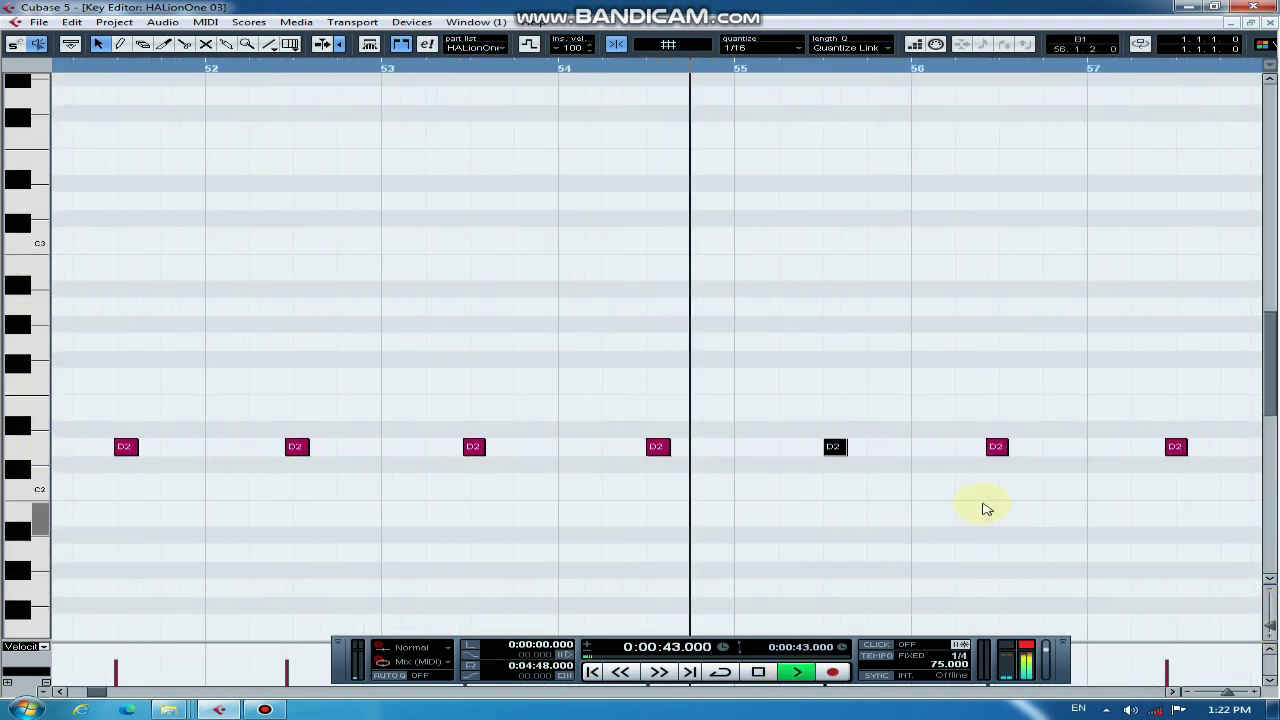
pyautogui.press('g')
pyautogui.press('g')
pyautogui.press('g')
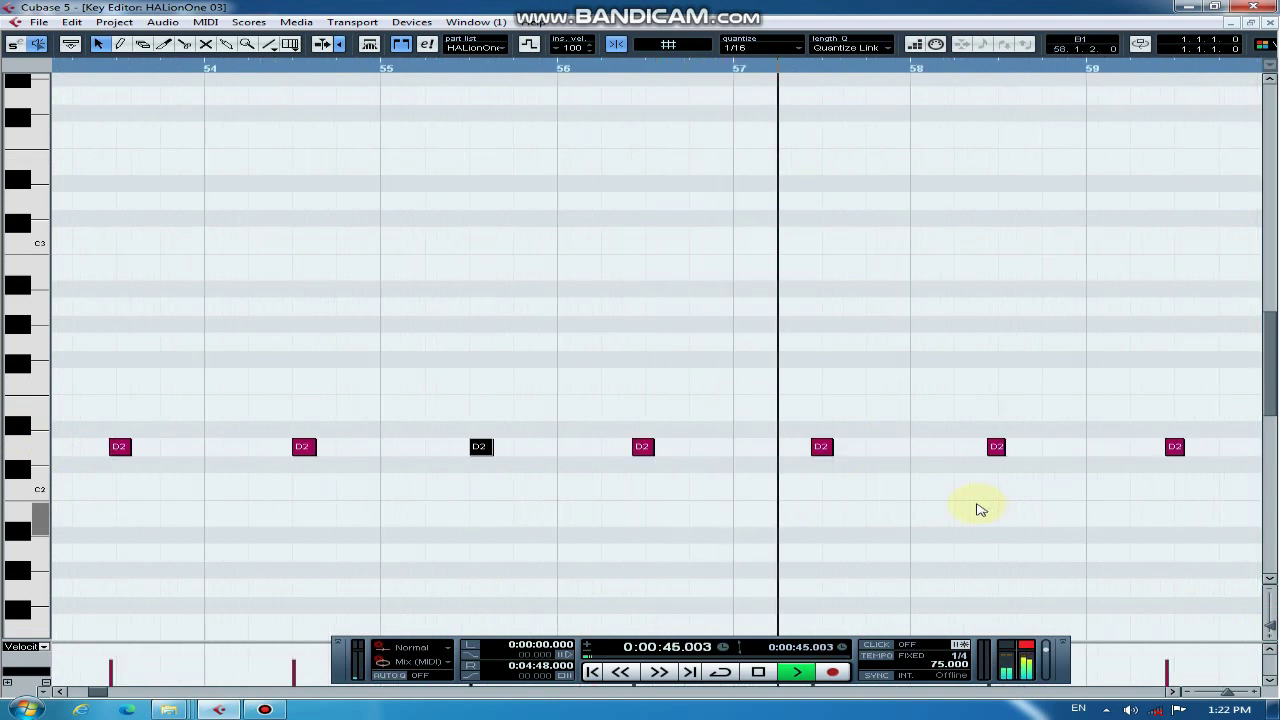
pyautogui.press('g')
pyautogui.press('g')
pyautogui.press('g')
pyautogui.click(120, 64)
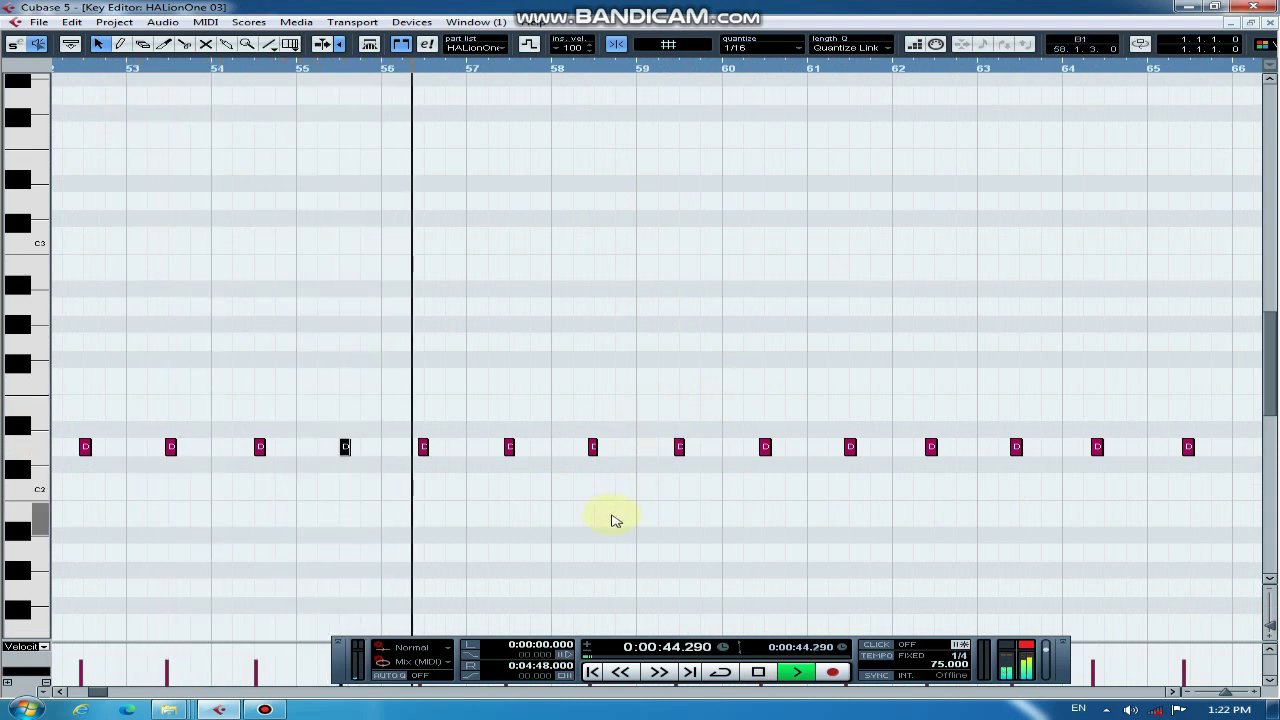
# Step: Stop playback and move the banjo note in bar 56 later to the middle of the bar
pyautogui.press('space')
pyautogui.press('h')
pyautogui.press('h')
pyautogui.press('h')
pyautogui.press('h')
pyautogui.press('h')
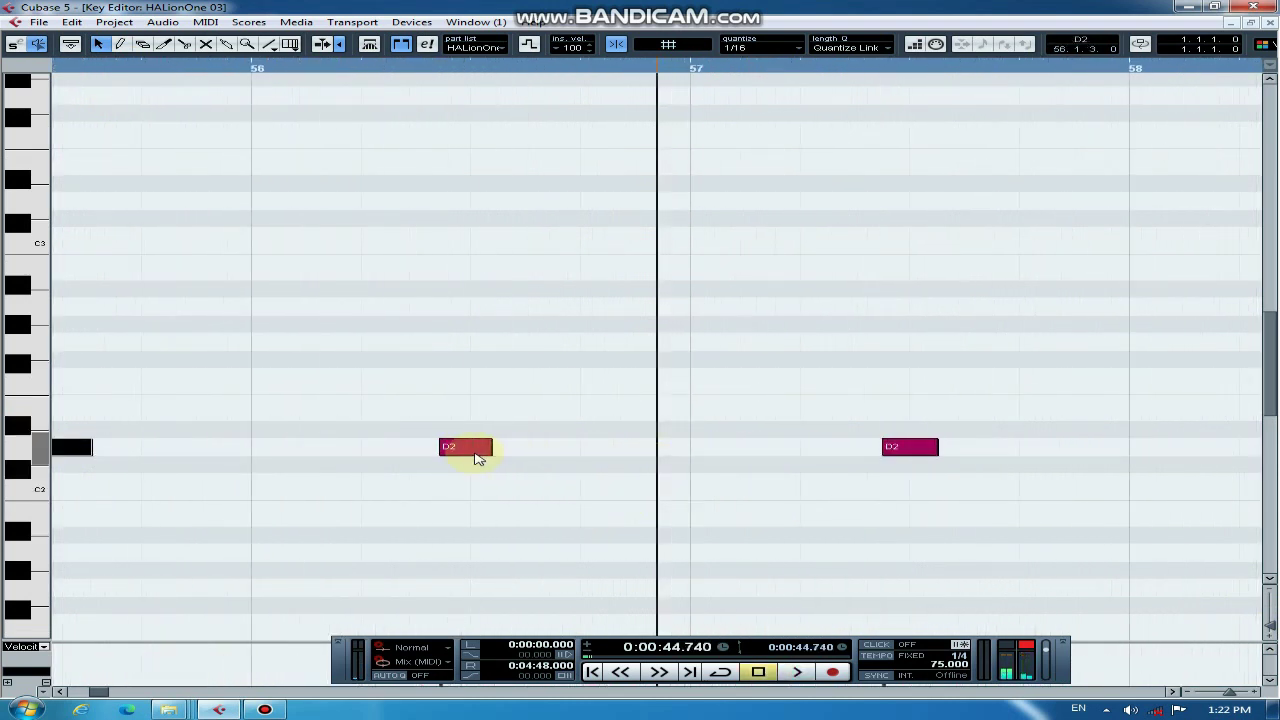
pyautogui.click(428, 451)
pyautogui.moveTo(441, 447); pyautogui.dragTo(474, 447)
# Step: Play back from about the middle of bar 55 and move the note in bar 57 later to the middle of the bar
pyautogui.press('g')
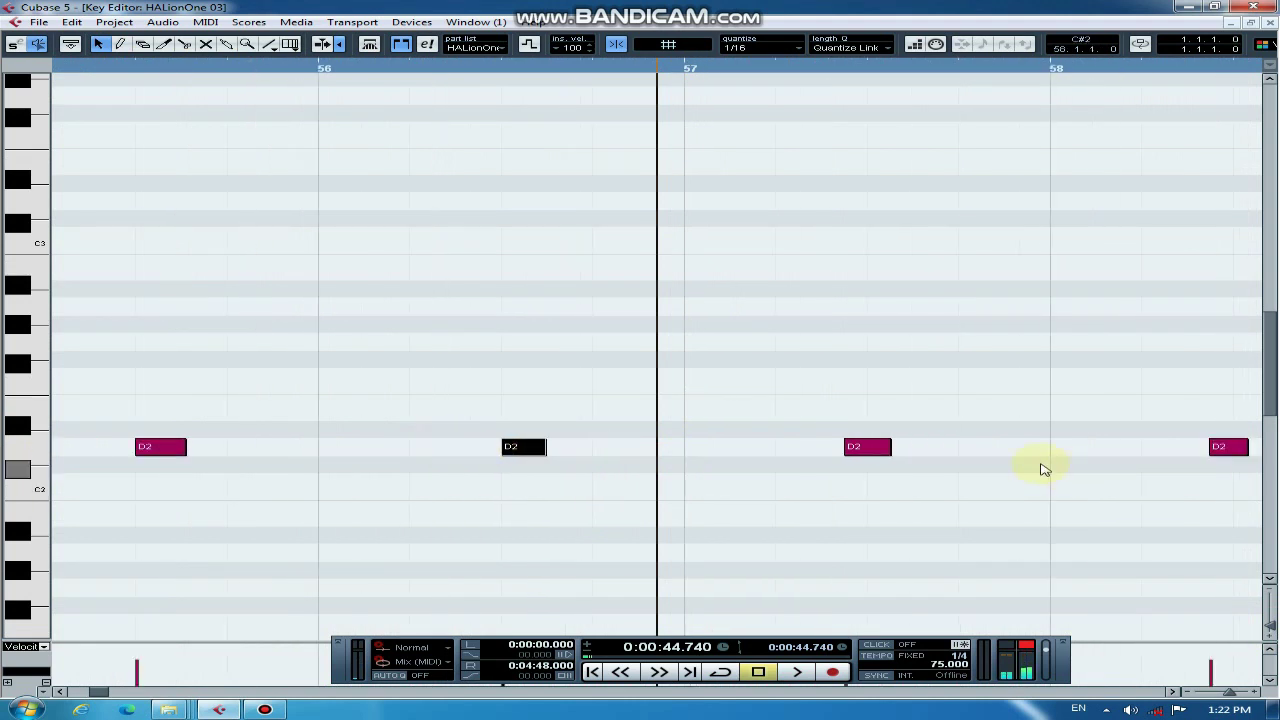
pyautogui.press('g')
pyautogui.click(283, 70)
pyautogui.press('space')
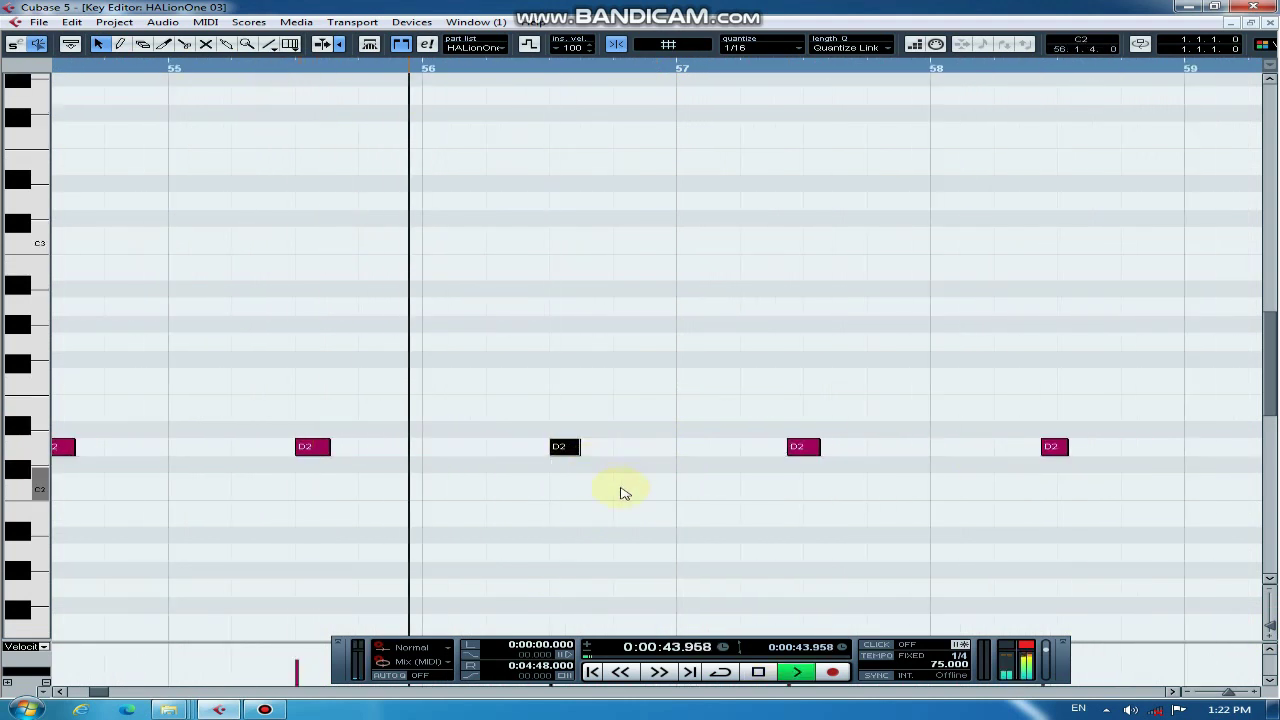
pyautogui.press('space')
pyautogui.press('h')
pyautogui.press('h')
pyautogui.press('h')
pyautogui.press('h')
pyautogui.moveTo(588, 450); pyautogui.dragTo(608, 452)
# Step: Play on into bar 58 and move its banjo note later to the middle of the bar
pyautogui.press('g')
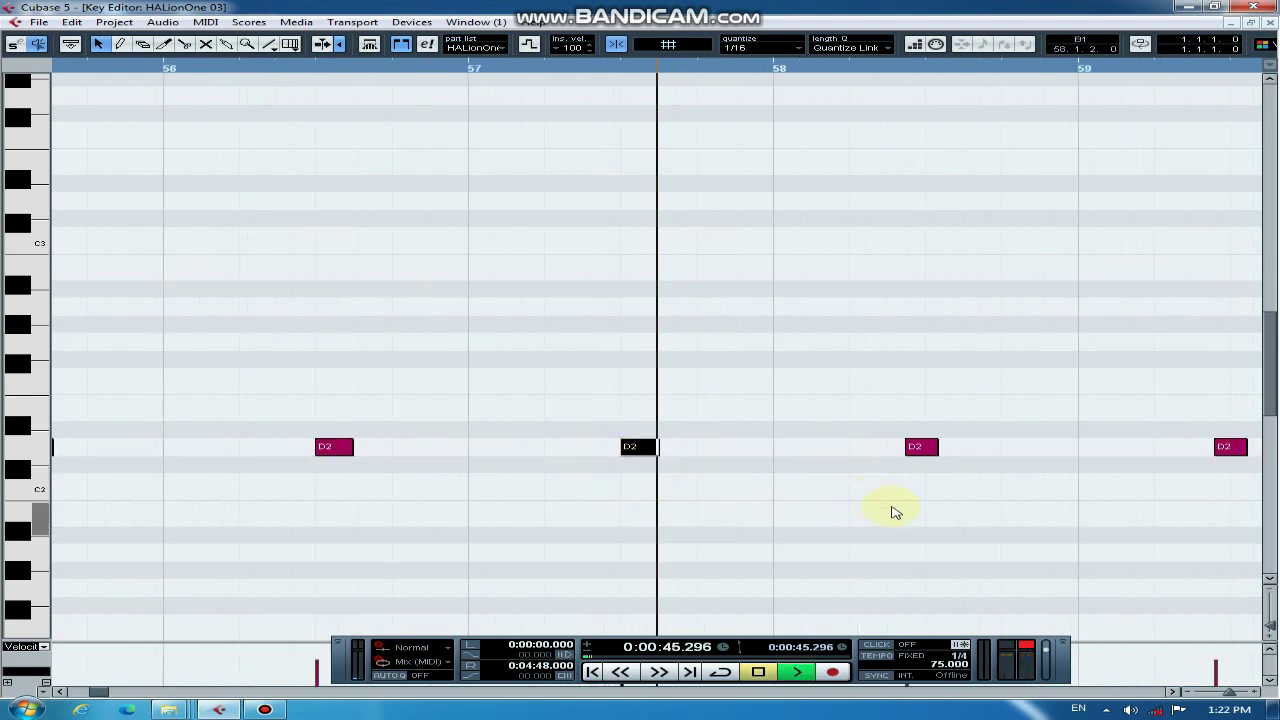
pyautogui.press('g')
pyautogui.press('g')
pyautogui.press('space')
pyautogui.press('h')
pyautogui.press('h')
pyautogui.press('h')
pyautogui.press('h')
pyautogui.press('h')
pyautogui.click(602, 449)
pyautogui.moveTo(602, 449); pyautogui.dragTo(627, 449)
# Step: Play back the banjo notes from about the middle of bar 54 to check their timing
pyautogui.press('g')
pyautogui.press('g')
pyautogui.press('g')
pyautogui.press('g')
pyautogui.press('g')
pyautogui.press('g')
pyautogui.press('g')
pyautogui.press('g')
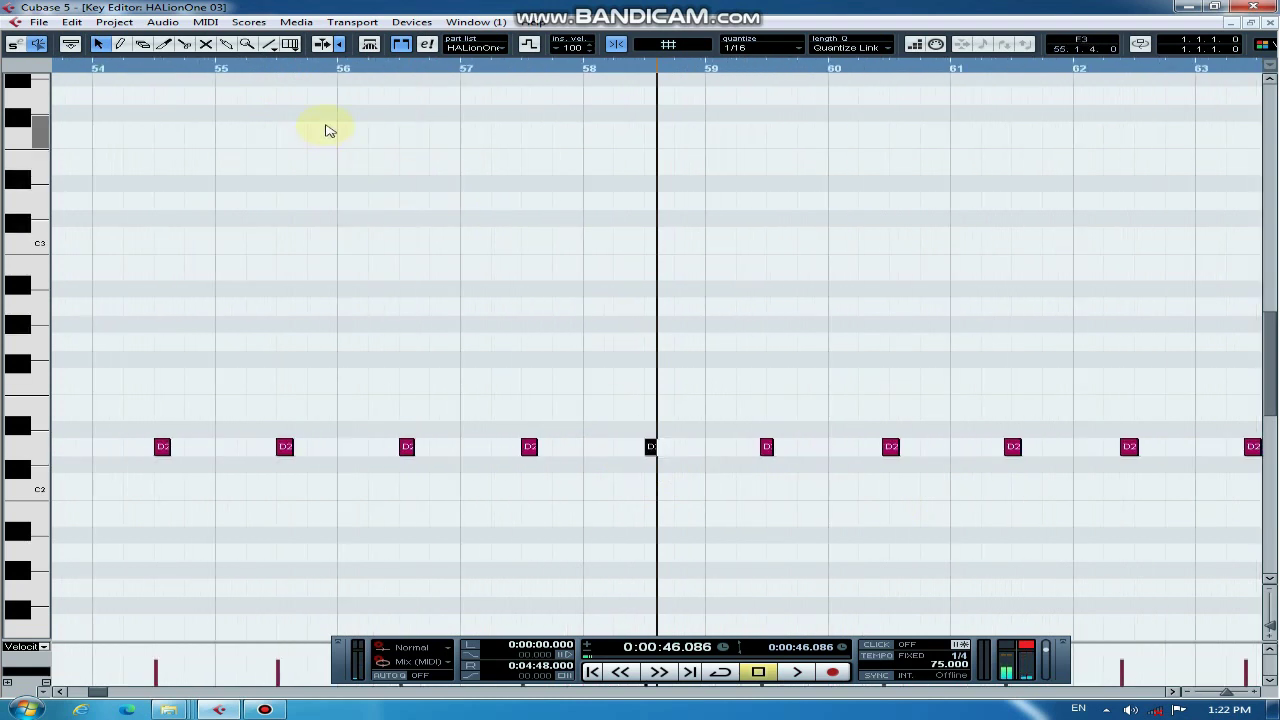
pyautogui.press('g')
pyautogui.click(320, 68)
pyautogui.press('space')
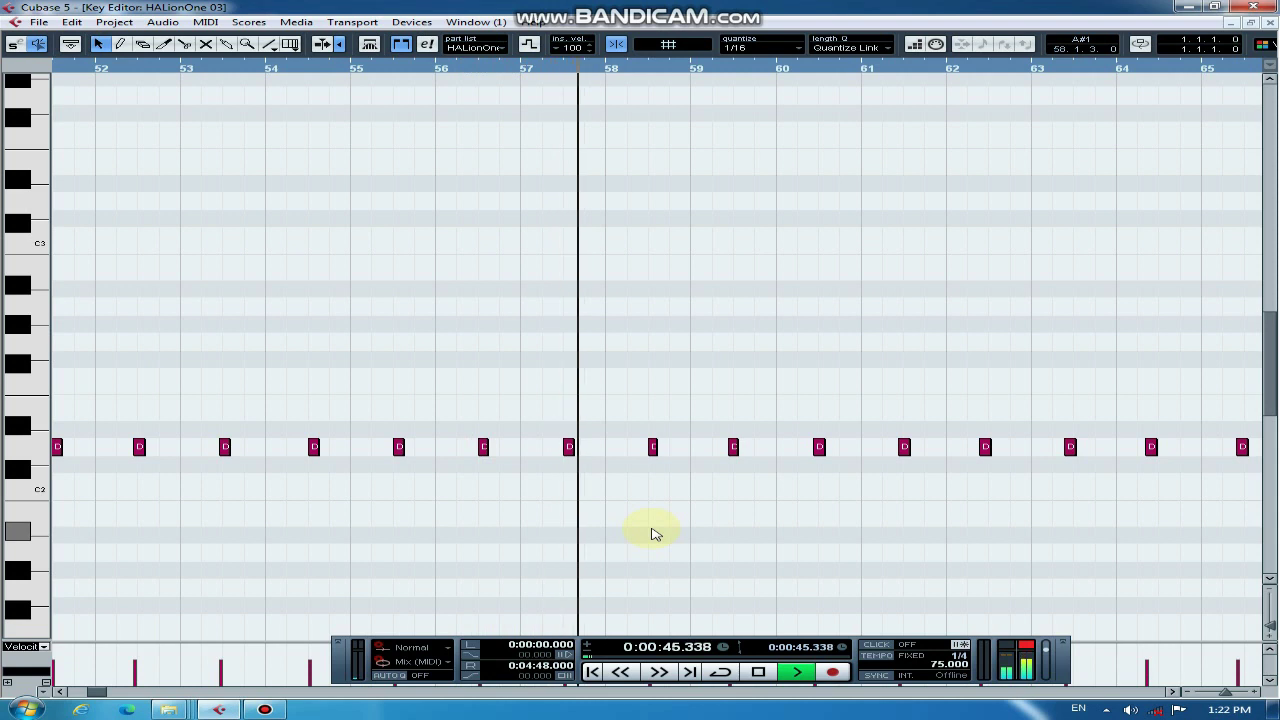
# Step: Stop playback and move the banjo note in bar 59 later to the middle of the bar
pyautogui.press('space')
pyautogui.press('h')
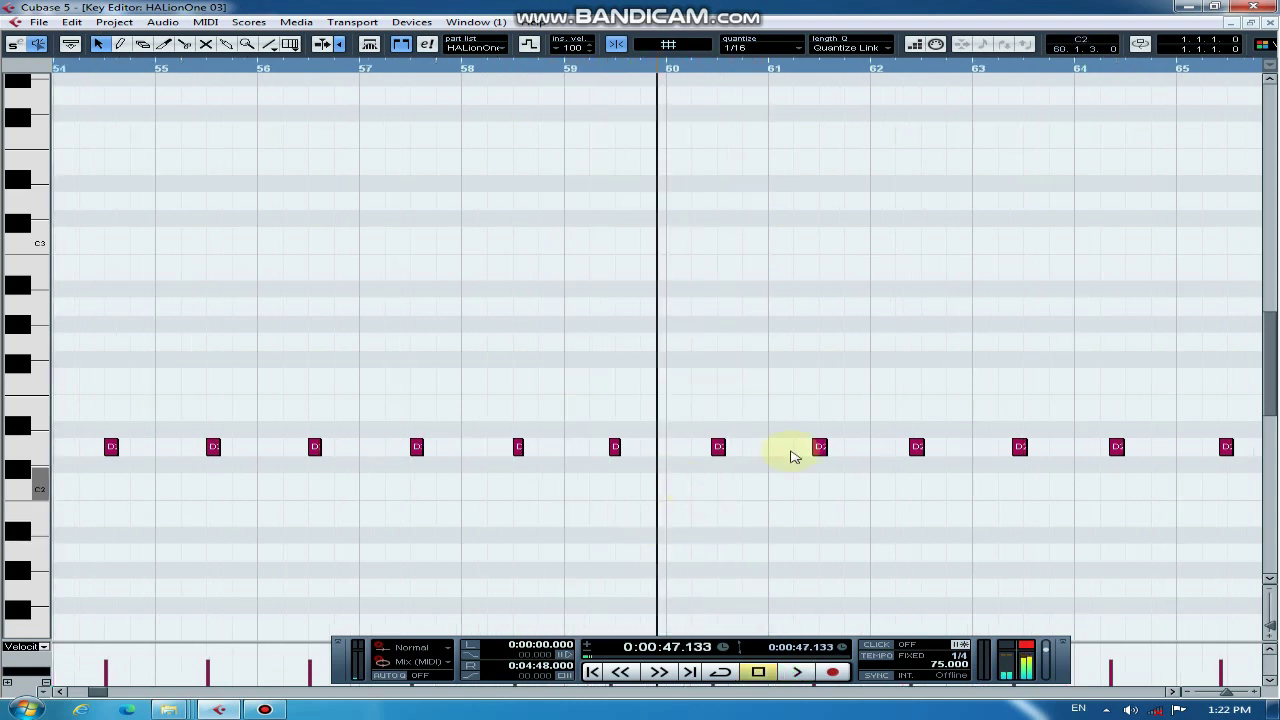
pyautogui.press('h')
pyautogui.press('h')
pyautogui.click(515, 450)
pyautogui.press('h')
pyautogui.press('h')
pyautogui.moveTo(440, 453); pyautogui.dragTo(473, 453)
# Step: Move the banjo note in bar 60 later to the middle of the bar and play back from 0:00:44.346
pyautogui.press('g')
pyautogui.moveTo(786, 64); pyautogui.dragTo(699, 456)
pyautogui.press('g')
pyautogui.press('g')
pyautogui.press('g')
pyautogui.press('g')
pyautogui.press('g')
pyautogui.press('g')
pyautogui.press('g')
pyautogui.press('g')
pyautogui.press('g')
pyautogui.press('g')
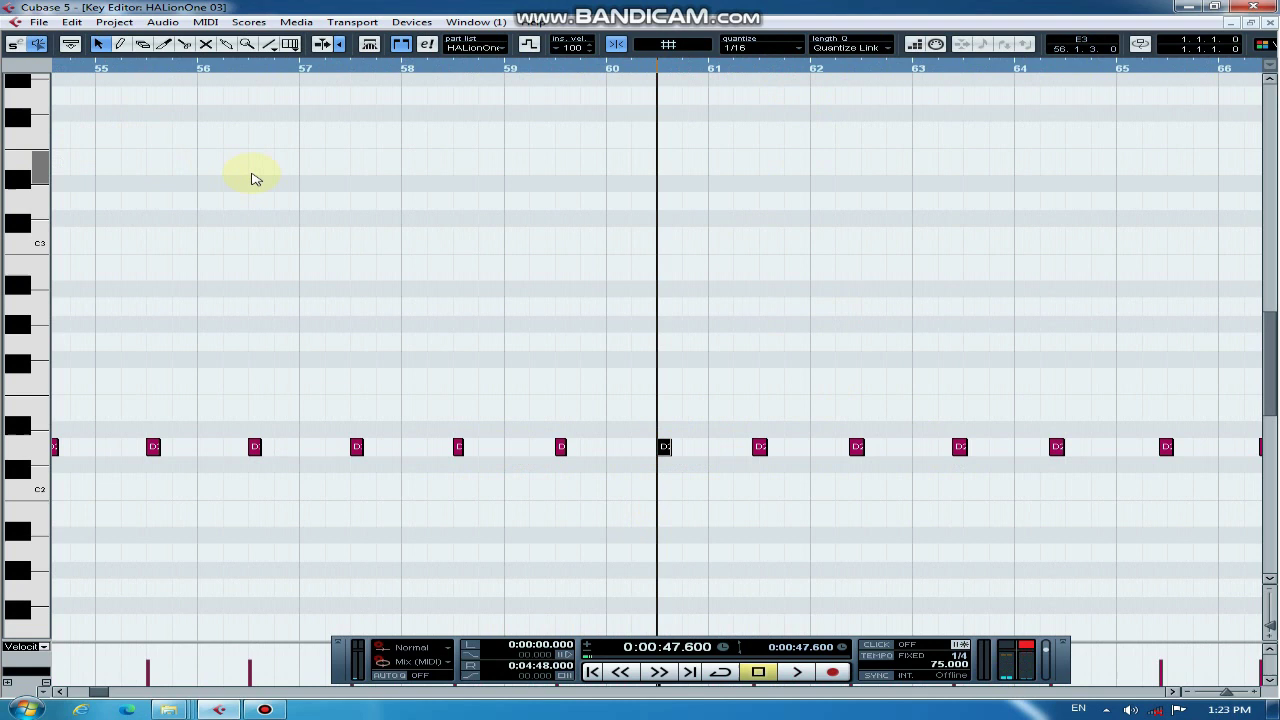
pyautogui.press('g')
pyautogui.click(310, 67)
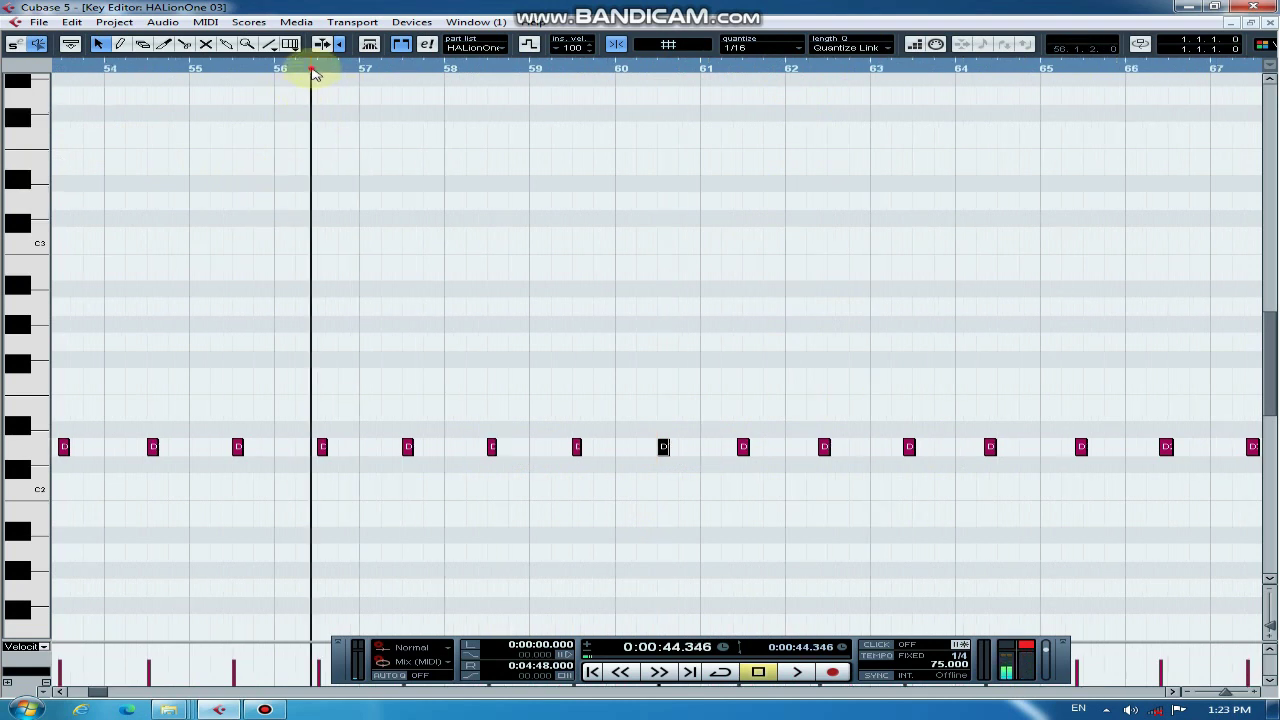
pyautogui.press('space')
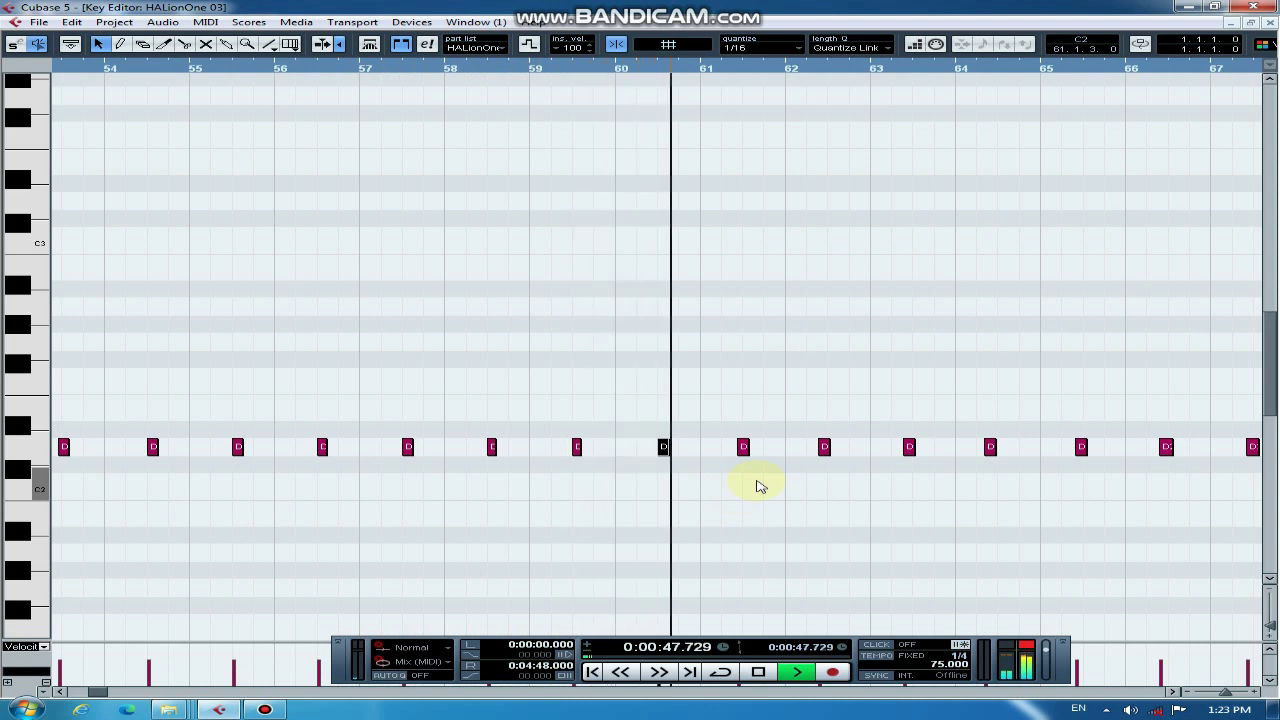
# Step: Move the banjo note in bar 61 later to the middle of the bar and play back from just before bar 61
pyautogui.press('space')
pyautogui.press('h')
pyautogui.press('h')
pyautogui.press('h')
pyautogui.press('h')
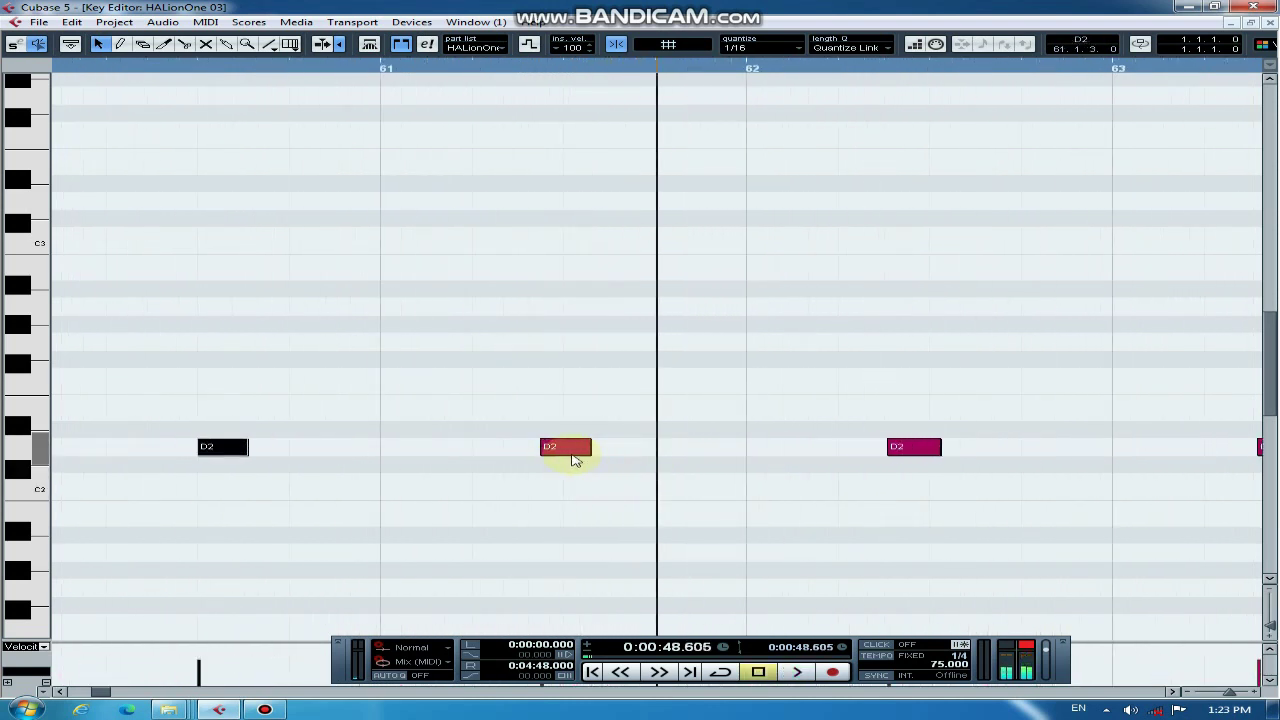
pyautogui.moveTo(533, 449); pyautogui.dragTo(562, 450)
pyautogui.press('g')
pyautogui.press('g')
pyautogui.press('g')
pyautogui.press('g')
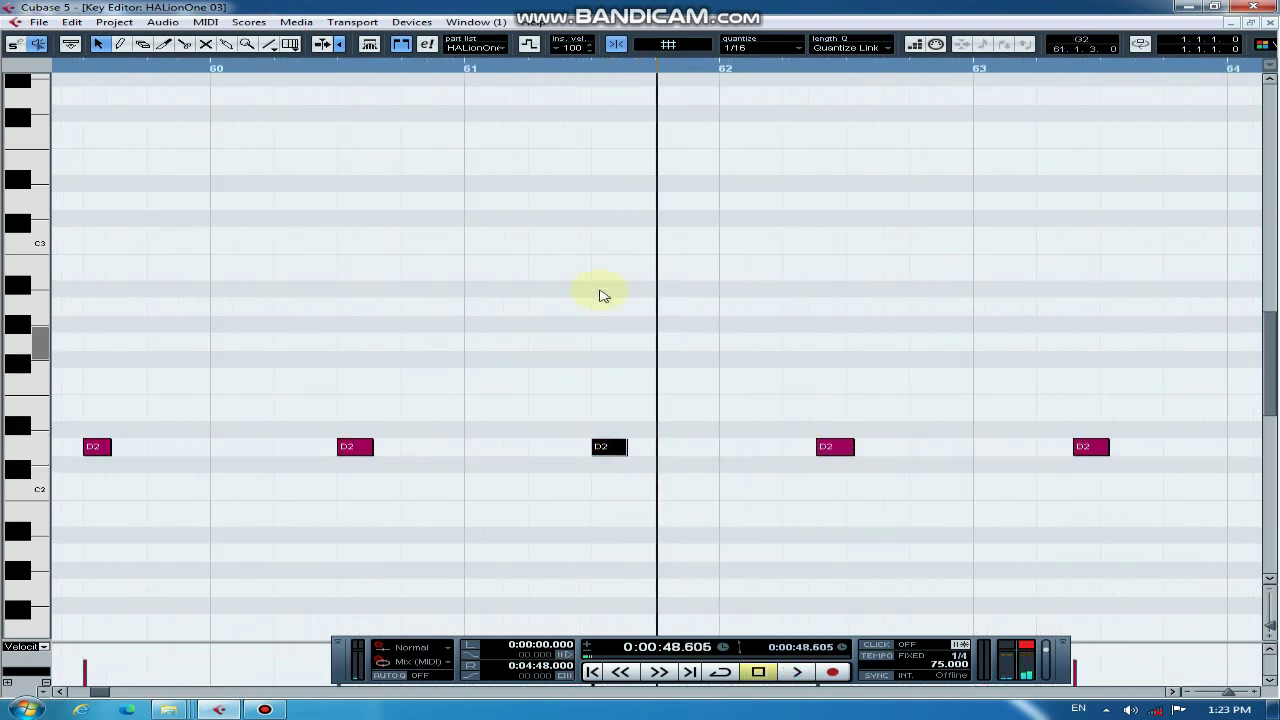
pyautogui.click(449, 67)
pyautogui.press('space')
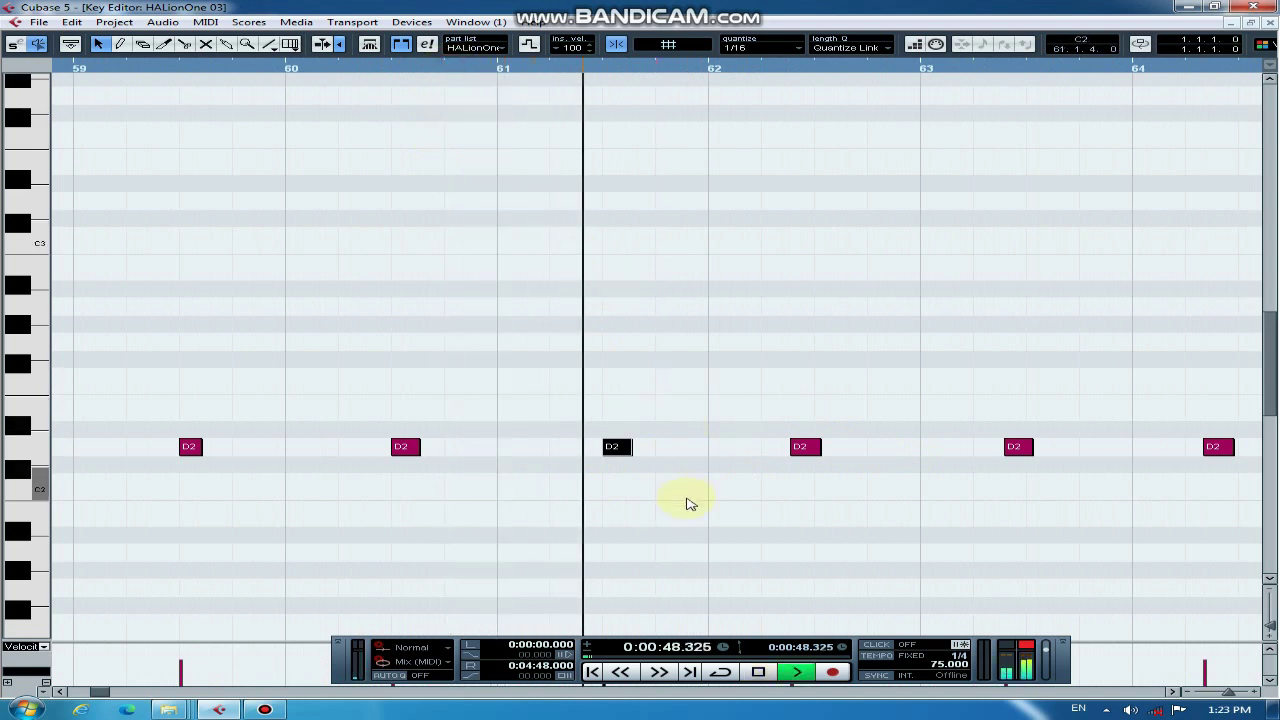
# Step: Move the banjo note in bar 62 later to the middle of the bar and play back from about bar 62
pyautogui.press('space')
pyautogui.press('h')
pyautogui.press('h')
pyautogui.press('h')
pyautogui.press('h')
pyautogui.press('h')
pyautogui.moveTo(595, 450); pyautogui.dragTo(656, 451)
pyautogui.press('g')
pyautogui.press('g')
pyautogui.click(1002, 448)
pyautogui.click(494, 67)
pyautogui.press('space')
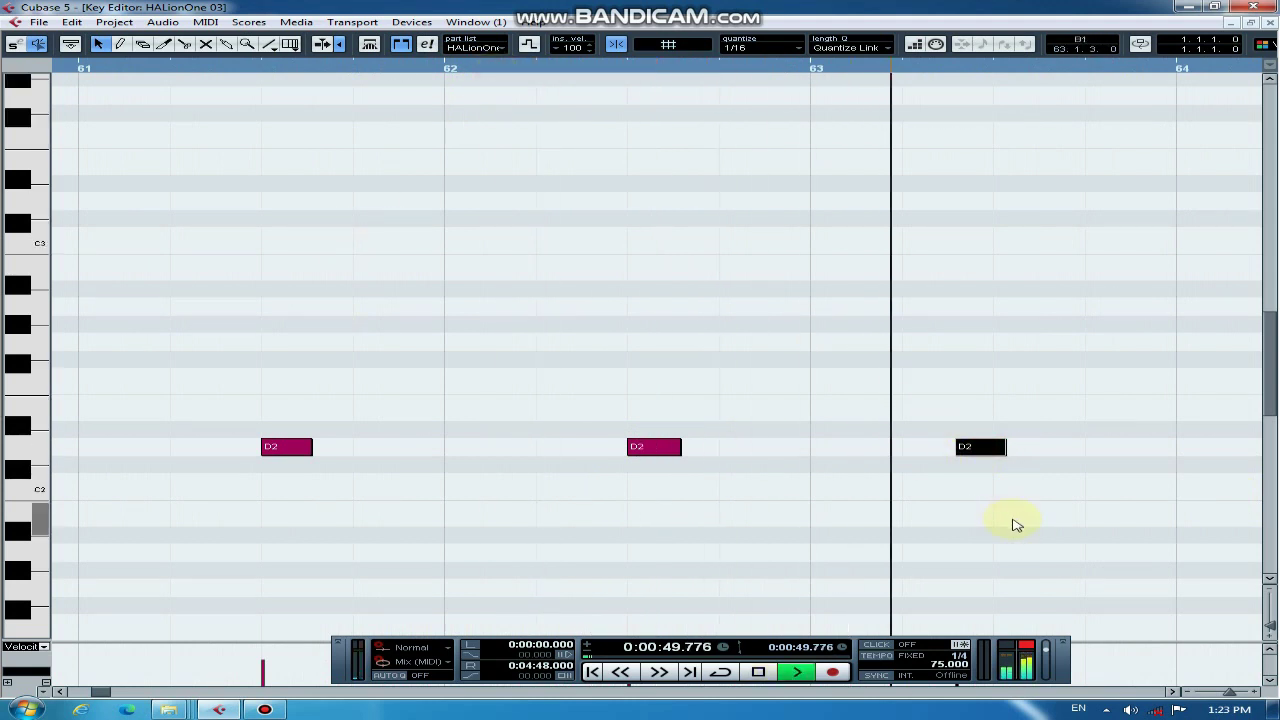
# Step: Stop playback and move the banjo note in bar 63 later to the middle of the bar
pyautogui.press('space')
pyautogui.press('h')
pyautogui.press('h')
pyautogui.press('h')
pyautogui.moveTo(735, 447); pyautogui.dragTo(804, 450)
pyautogui.press('g')
pyautogui.press('g')
pyautogui.press('g')
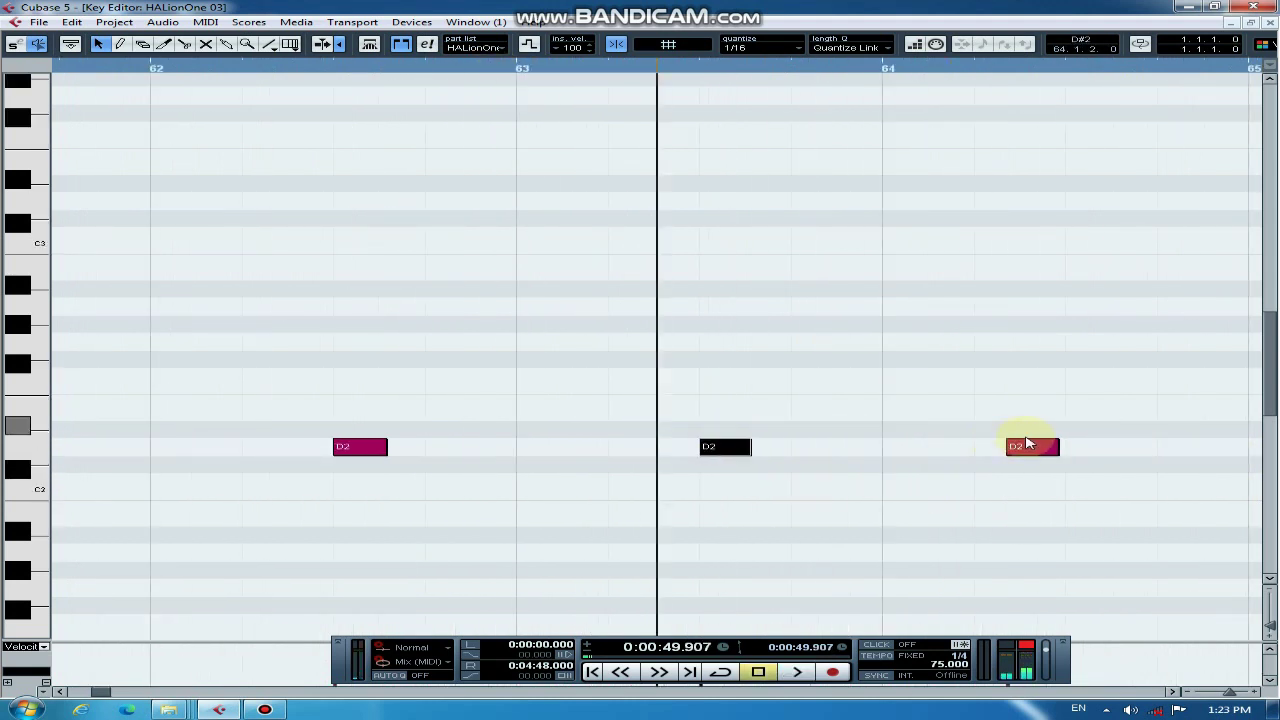
# Step: Move the banjo notes in bars 64, 65, 66 and 67 later to the middle of their bars and deselect them
pyautogui.moveTo(1036, 456); pyautogui.dragTo(1061, 450)
pyautogui.press('g')
pyautogui.press('g')
pyautogui.press('g')
pyautogui.press('g')
pyautogui.press('g')
pyautogui.press('g')
pyautogui.click(1042, 448)
pyautogui.click(1040, 449)
pyautogui.moveTo(1168, 449); pyautogui.dragTo(1179, 453)
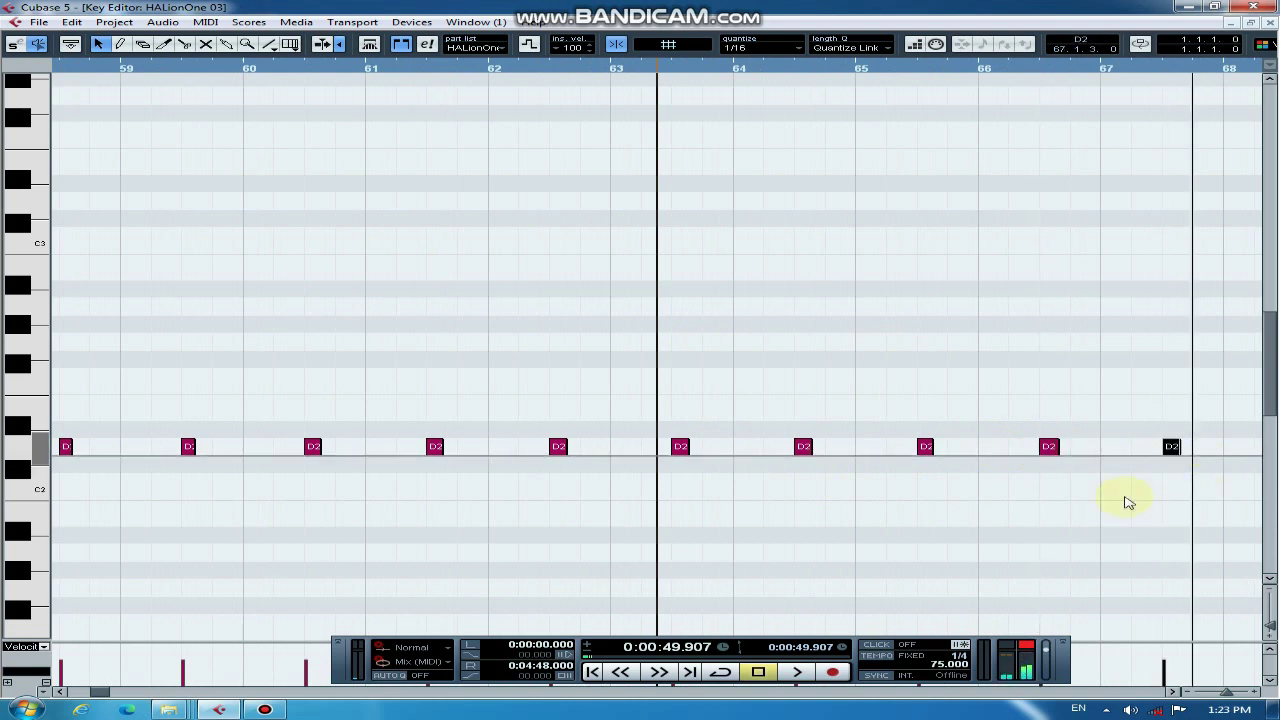
pyautogui.click(1036, 541)
# Step: Play back the banjo part from just before bar 60 and follow the note timing through bar 68
pyautogui.press('g')
pyautogui.press('g')
pyautogui.press('g')
pyautogui.press('g')
pyautogui.press('g')
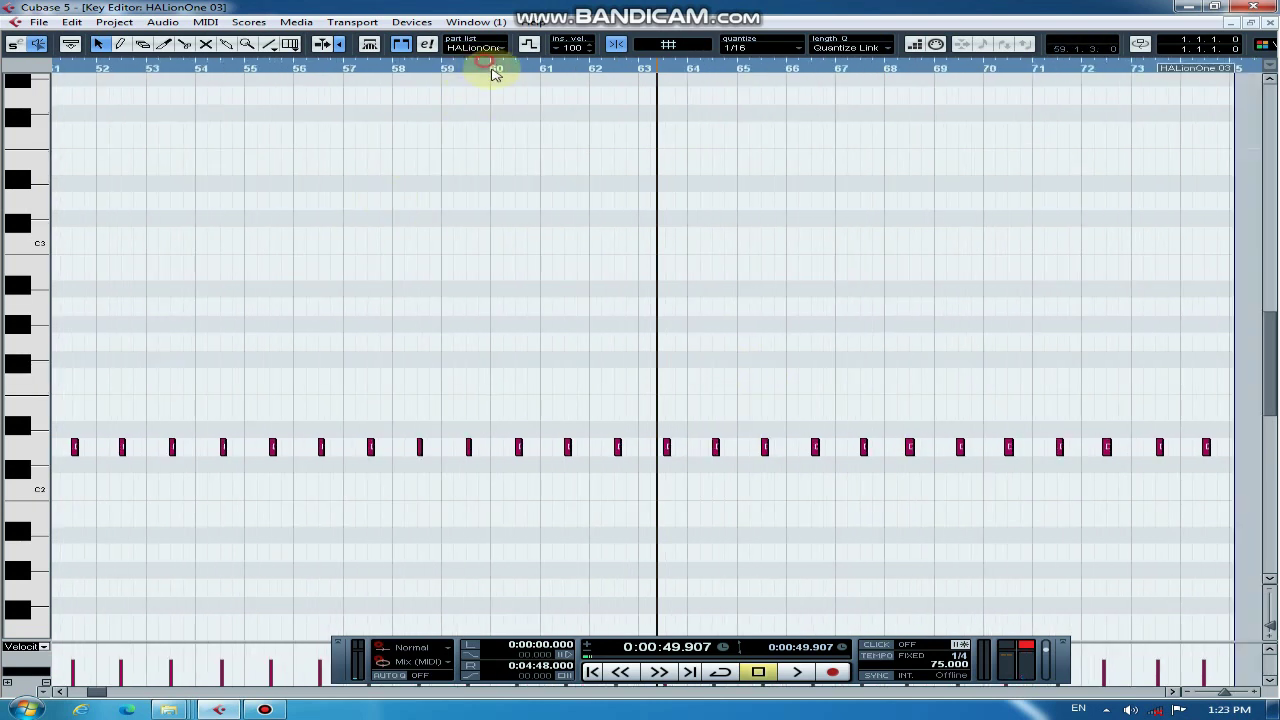
pyautogui.click(490, 67)
pyautogui.press('g')
pyautogui.press('g')
pyautogui.press('space')
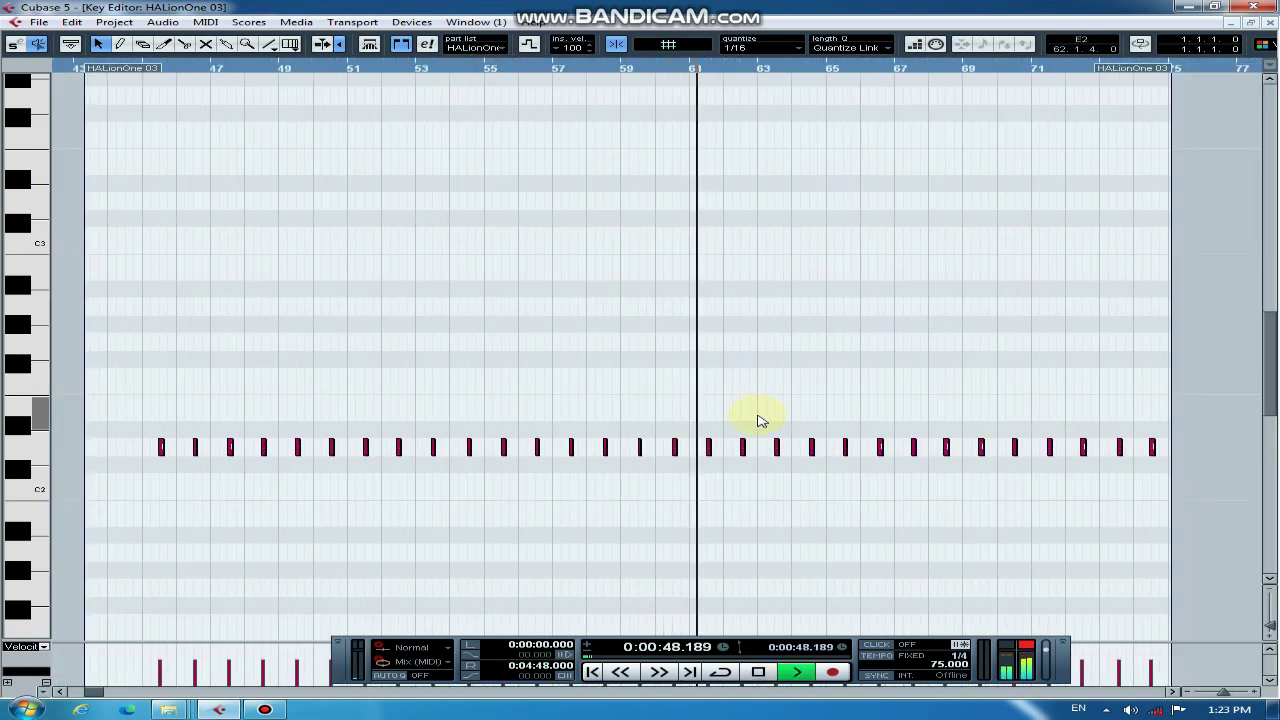
pyautogui.press('h')
pyautogui.press('h')
pyautogui.press('h')
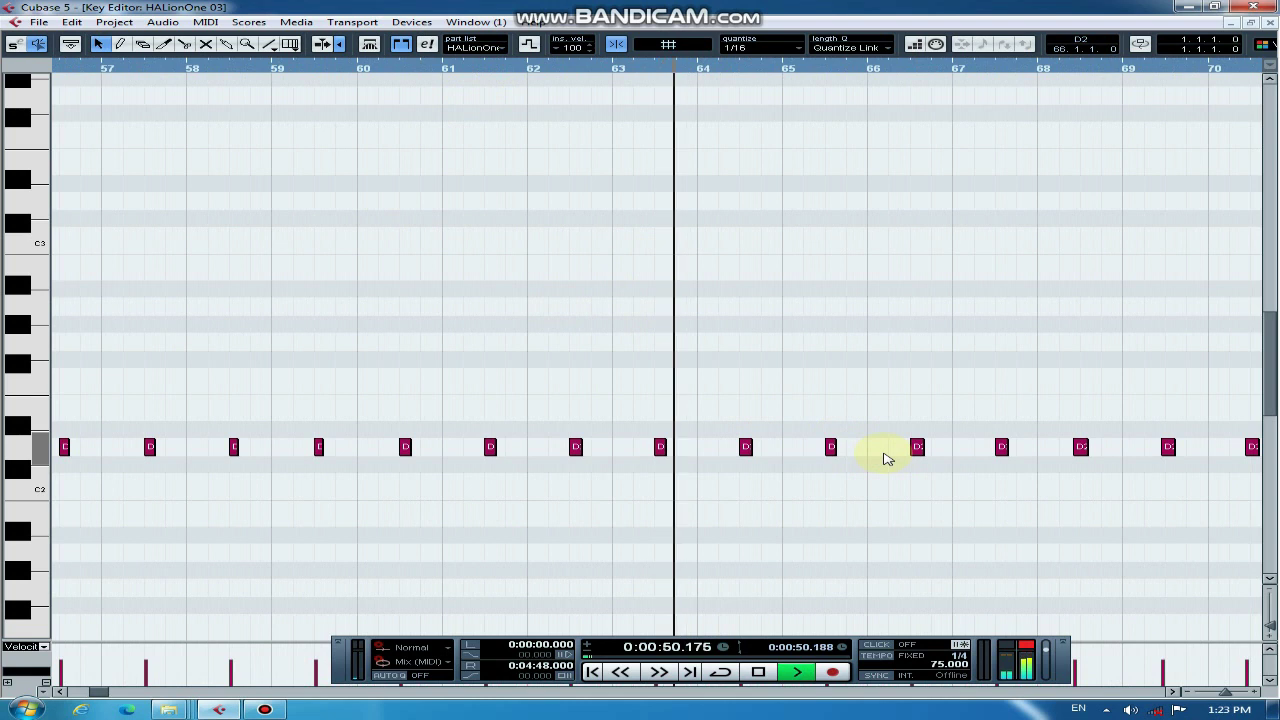
pyautogui.press('g')
pyautogui.press('g')
pyautogui.press('g')
pyautogui.press('h')
pyautogui.press('h')
pyautogui.press('h')
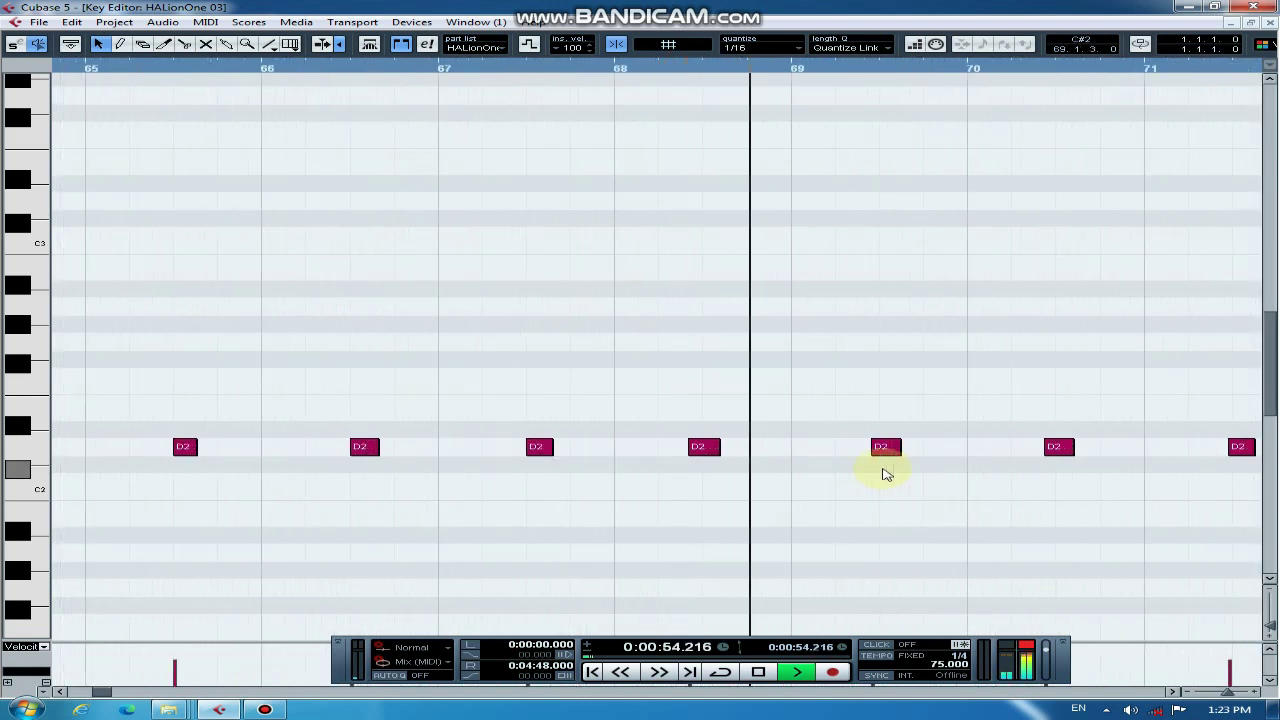
# Step: Stop playback and move the banjo notes in bars 68 and 69 later to the middle of their bars
pyautogui.press('space')
pyautogui.press('h')
pyautogui.moveTo(553, 451); pyautogui.dragTo(571, 451)
pyautogui.moveTo(780, 450); pyautogui.dragTo(786, 449)
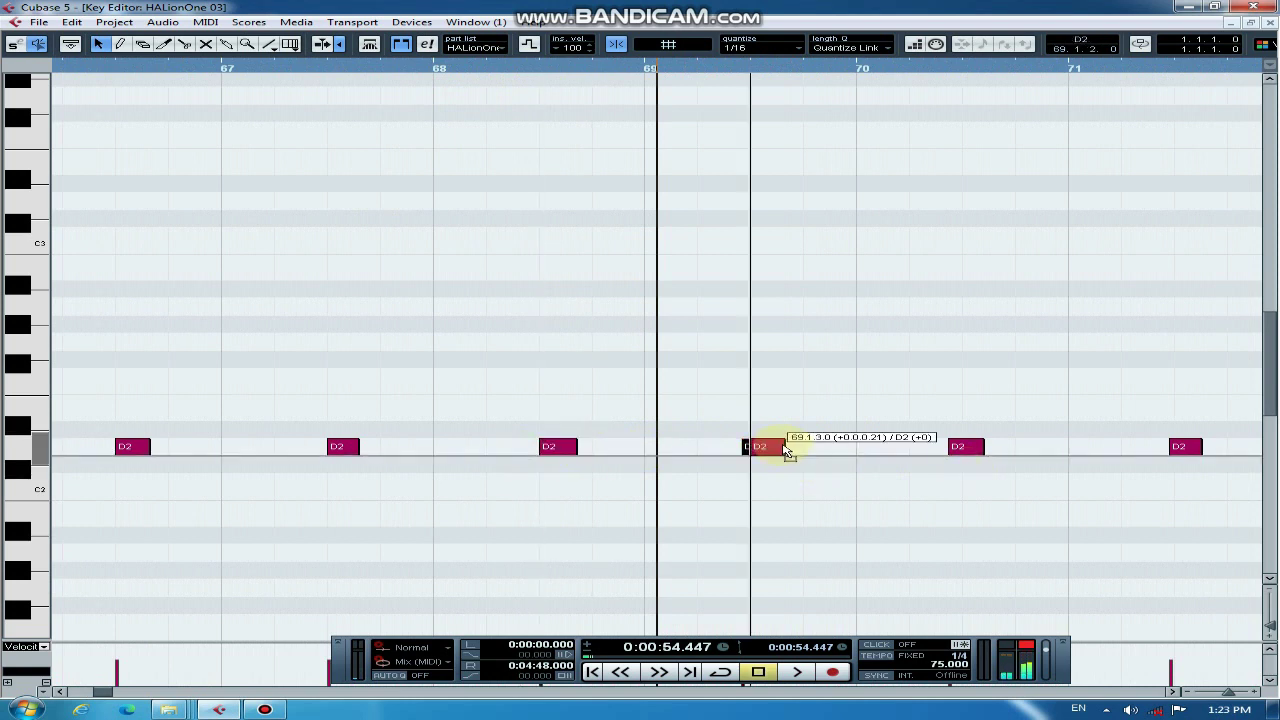
pyautogui.moveTo(980, 449)
pyautogui.mouseDown()
pyautogui.moveTo(997, 449)
pyautogui.moveTo(972, 450)
pyautogui.mouseUp()
pyautogui.press('g')
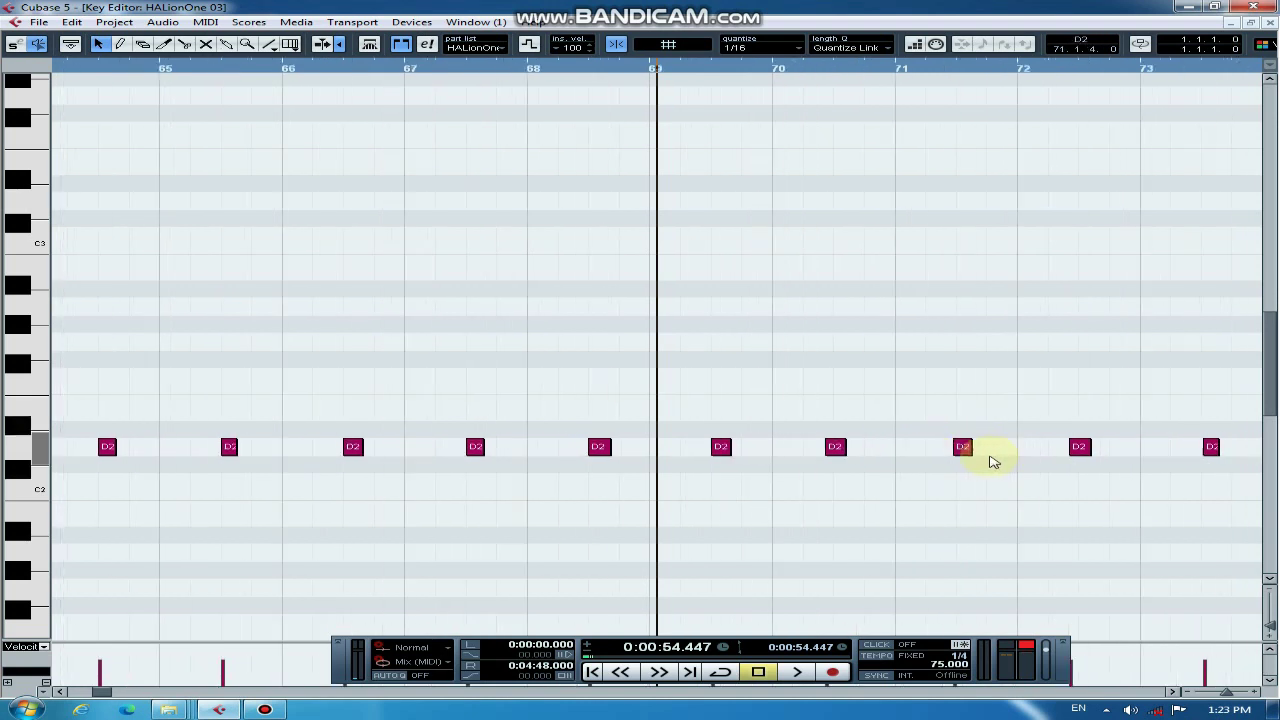
# Step: Play back the banjo part from the start of bar 69 and check the timing of the following notes
pyautogui.press('space')
pyautogui.press('g')
pyautogui.press('g')
pyautogui.press('h')
pyautogui.press('h')
pyautogui.press('h')
pyautogui.press('h')
pyautogui.press('h')
pyautogui.press('h')
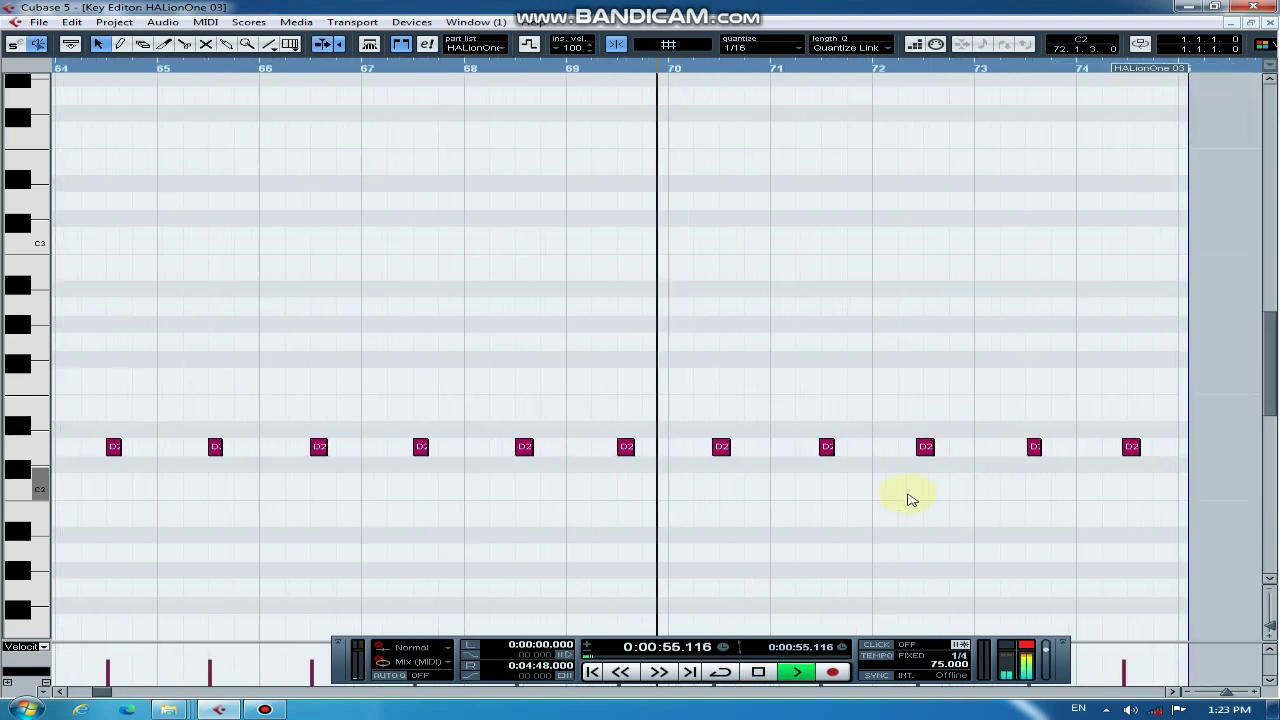
# Step: Stop playback and move the banjo notes in bars 70, 71 and 72 later to the middle of their bars
pyautogui.press('space')
pyautogui.press('h')
pyautogui.moveTo(406, 449); pyautogui.dragTo(430, 448)
pyautogui.moveTo(800, 447); pyautogui.dragTo(814, 446)
pyautogui.moveTo(1143, 448); pyautogui.dragTo(1176, 448)
# Step: Move the last banjo note, in bar 74, later to the middle of its bar
pyautogui.press('g')
pyautogui.press('g')
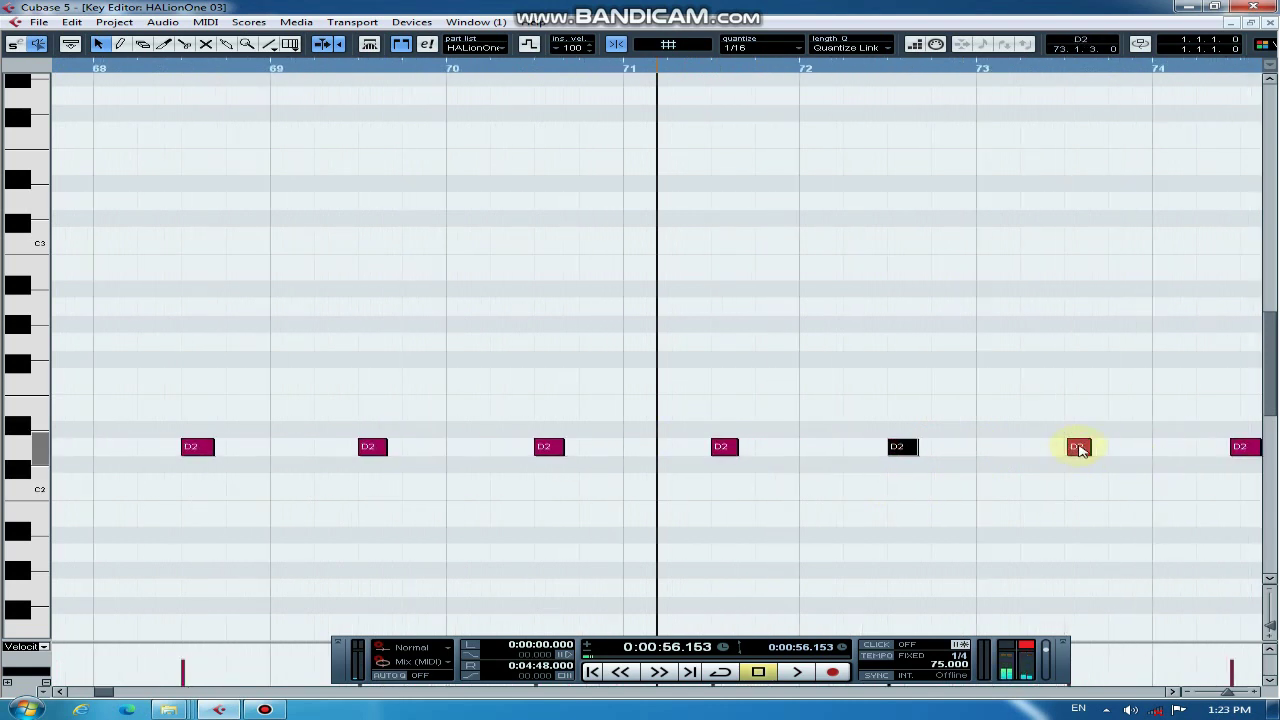
pyautogui.press('g')
pyautogui.click(1145, 448)
pyautogui.moveTo(1146, 448); pyautogui.dragTo(1162, 450)
# Step: Play back the banjo part from just before its start to about bar 60 to check the note timing, and stop
pyautogui.press('g')
pyautogui.press('g')
pyautogui.press('g')
pyautogui.press('g')
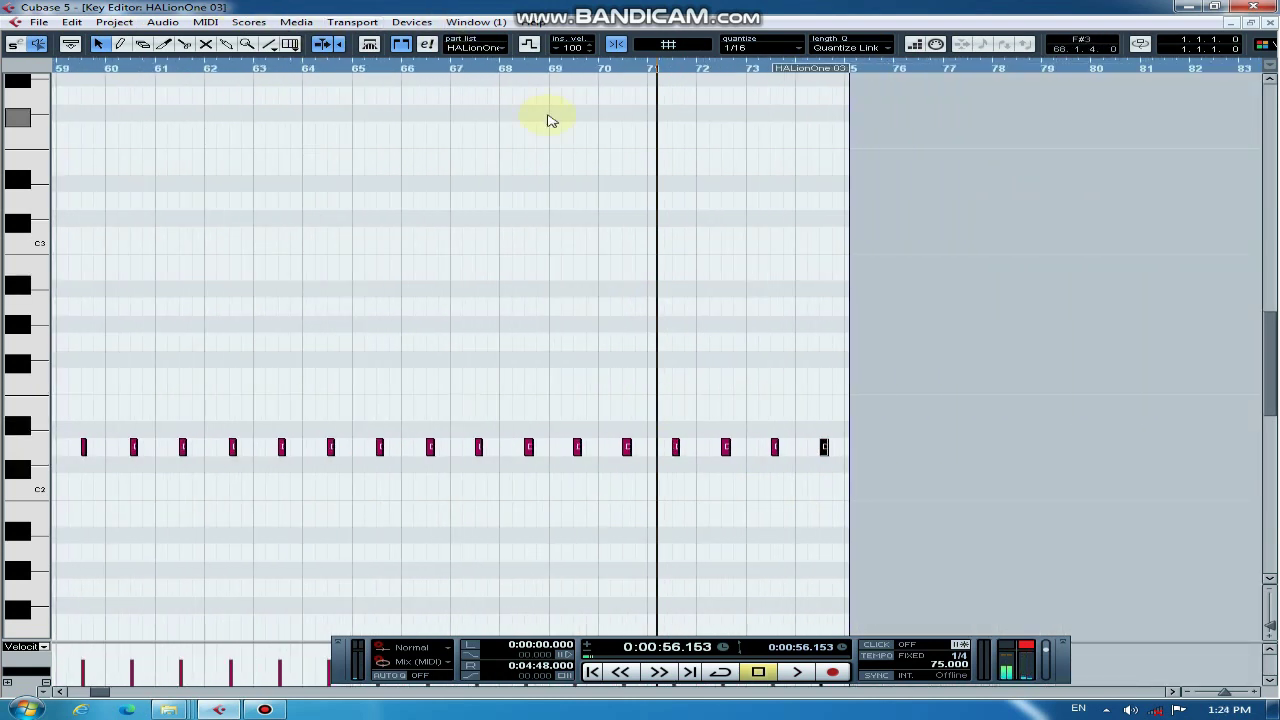
pyautogui.click(247, 69)
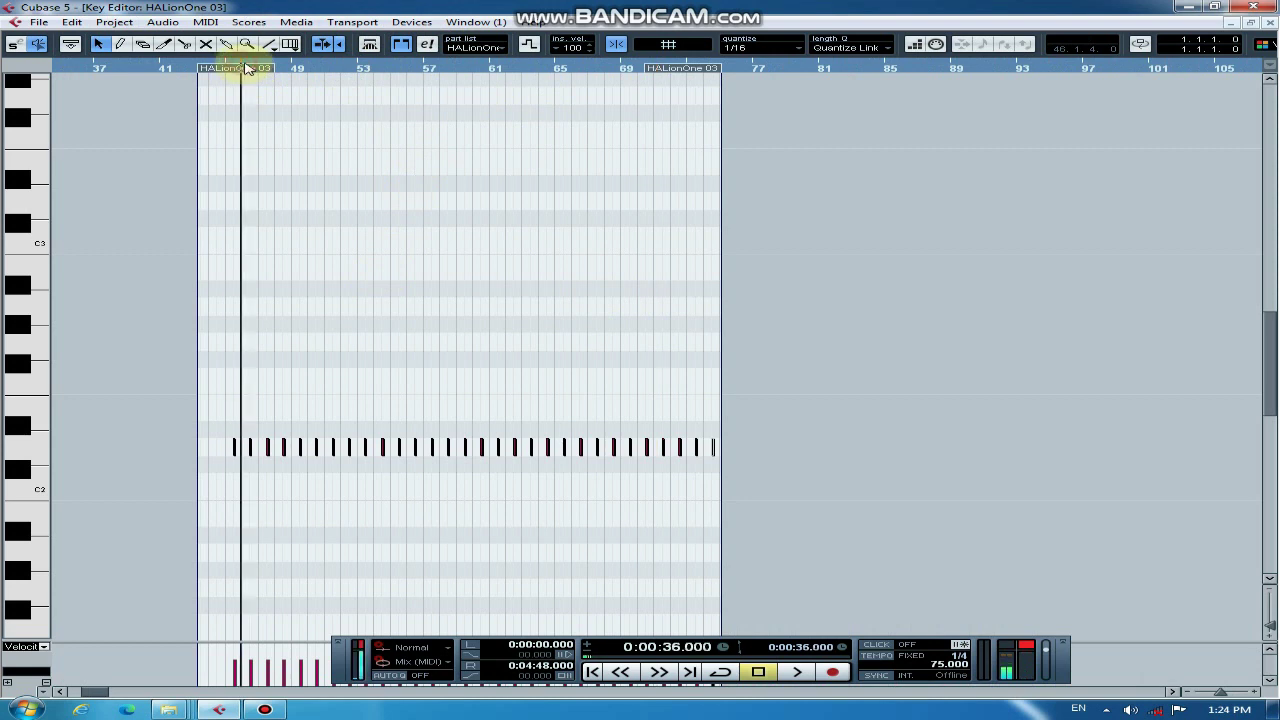
pyautogui.click(185, 68)
pyautogui.press('space')
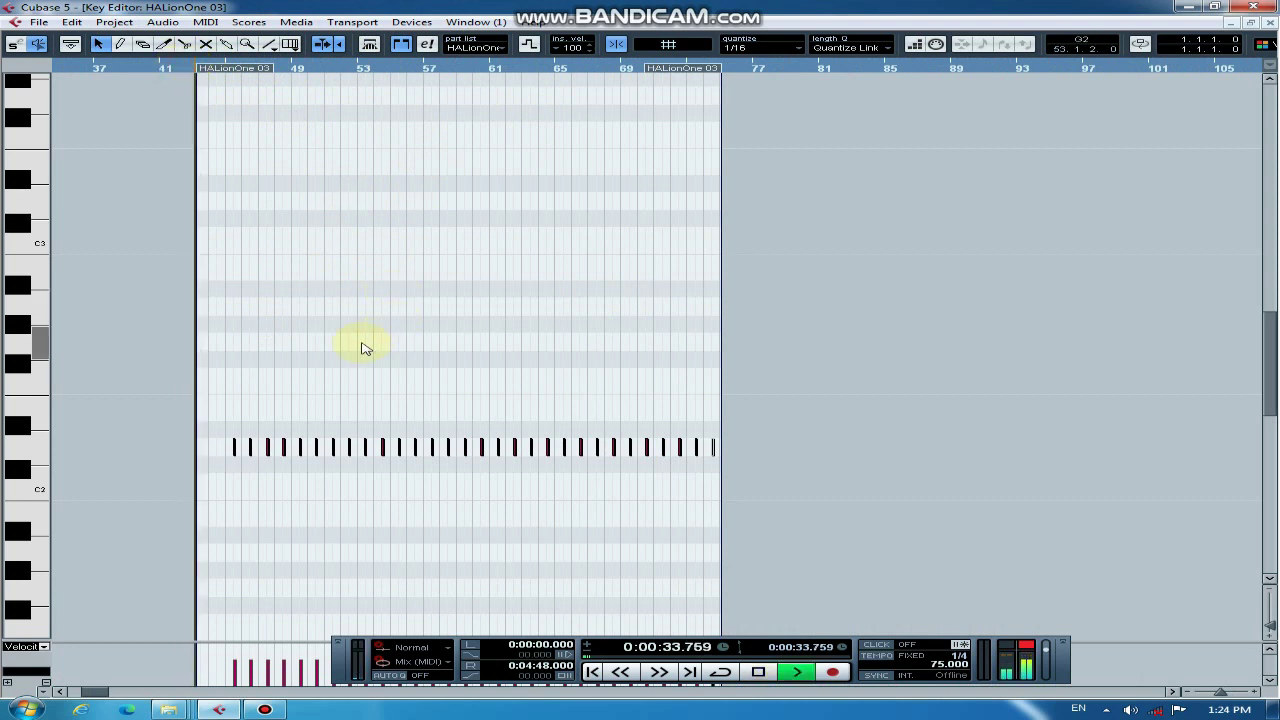
pyautogui.press('h')
pyautogui.press('h')
pyautogui.press('h')
pyautogui.press('h')
pyautogui.press('h')
pyautogui.press('h')
pyautogui.press('h')
pyautogui.press('h')
pyautogui.press('h')
pyautogui.press('h')
pyautogui.press('g')
pyautogui.press('g')
pyautogui.press('g')
pyautogui.press('g')
pyautogui.press('g')
pyautogui.press('g')
pyautogui.press('g')
pyautogui.press('g')
pyautogui.press('g')
pyautogui.press('g')
pyautogui.press('g')
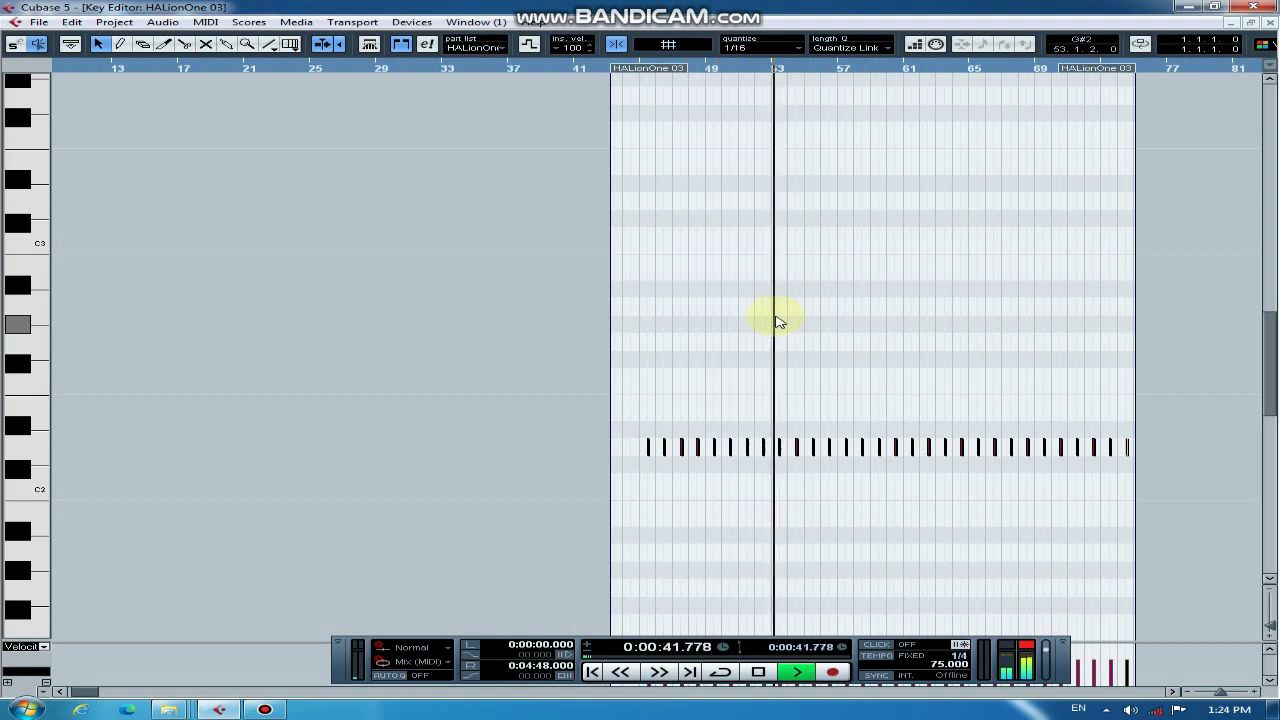
pyautogui.press('g')
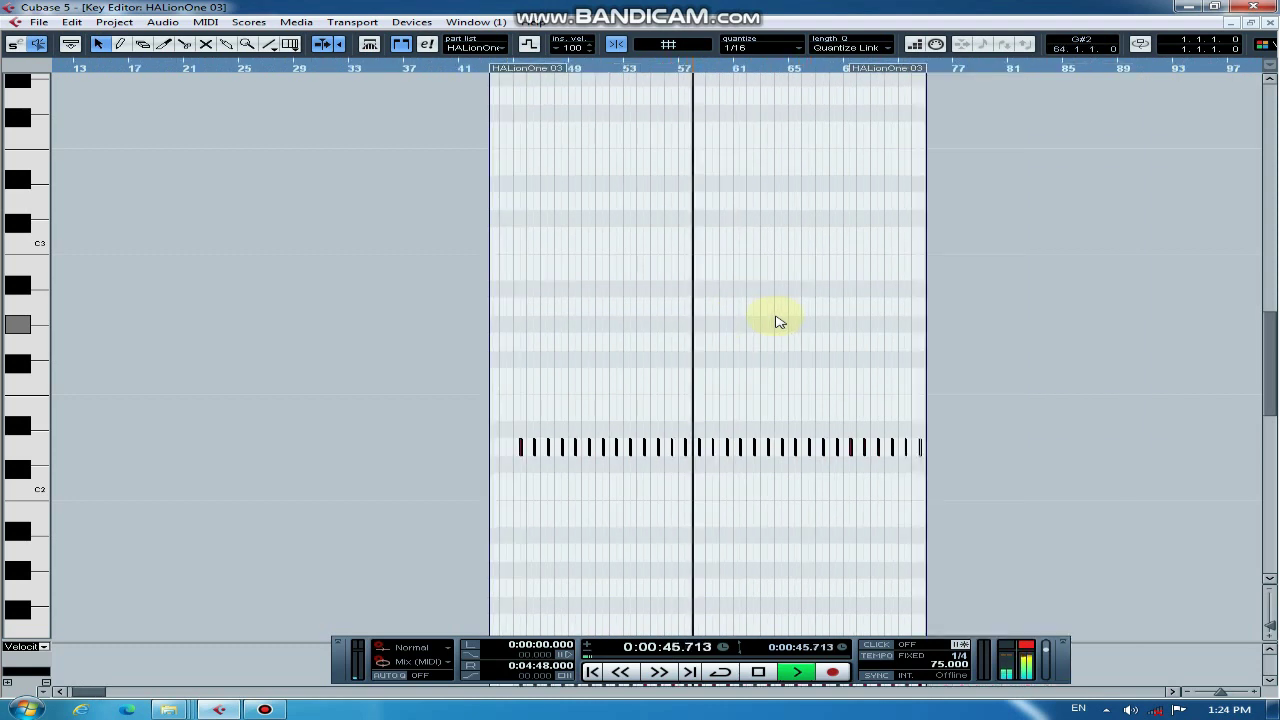
pyautogui.press('space')
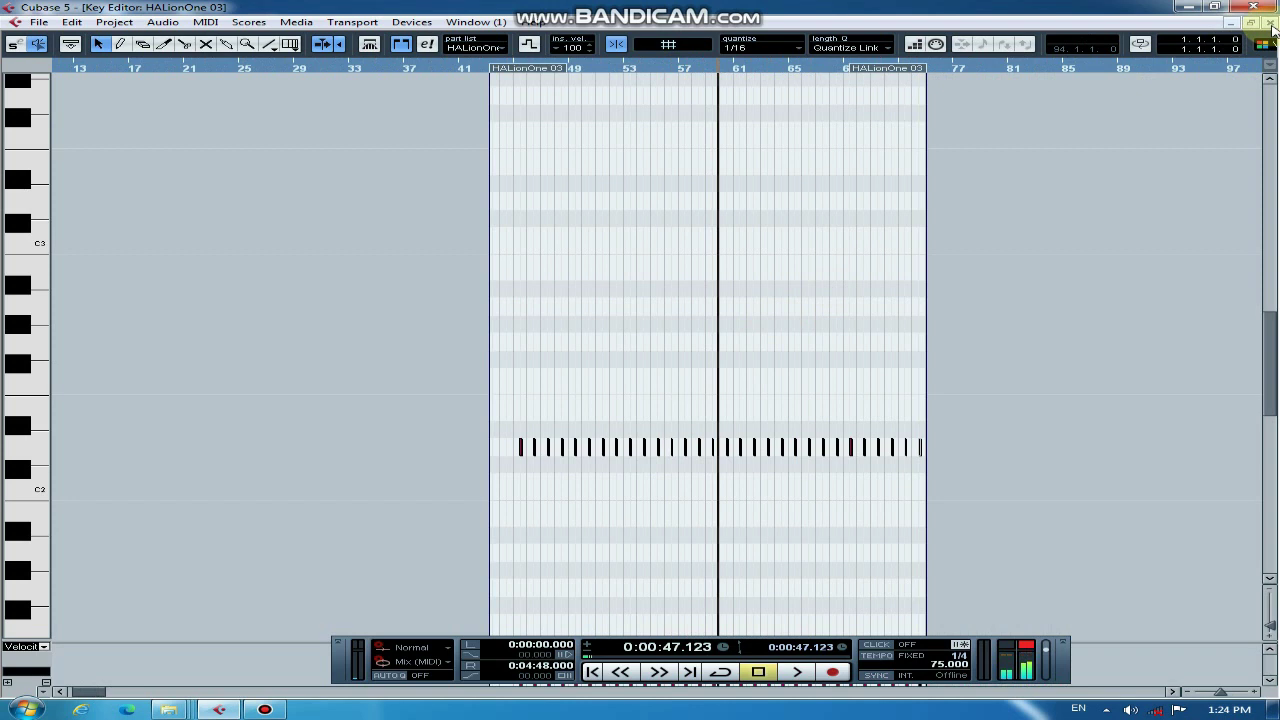
# Step: Close the Key Editor and turn off solo on the HALionOne 03 and Audio 18 tracks
pyautogui.click(1271, 24)
pyautogui.click(234, 363)
pyautogui.press('g')
pyautogui.press('g')
pyautogui.press('g')
pyautogui.press('g')
pyautogui.press('g')
pyautogui.press('g')
pyautogui.press('g')
pyautogui.press('g')
pyautogui.moveTo(1271, 301); pyautogui.dragTo(1277, 285)
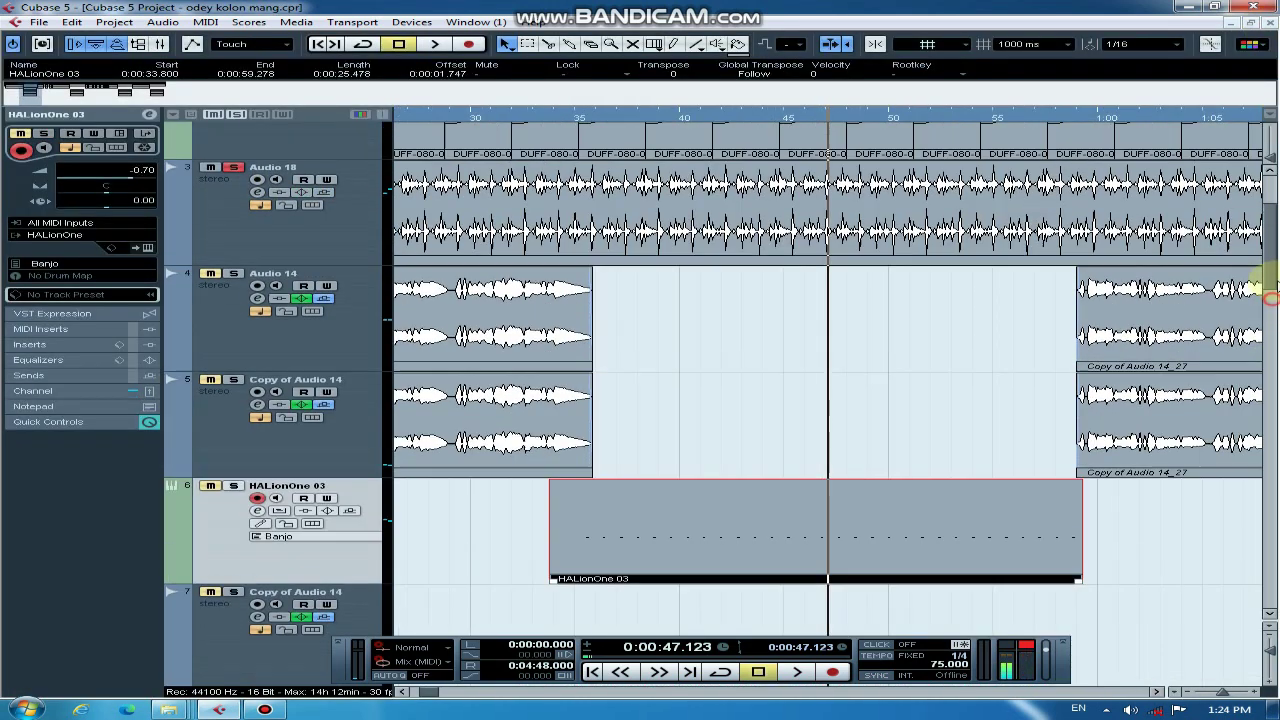
pyautogui.press('g')
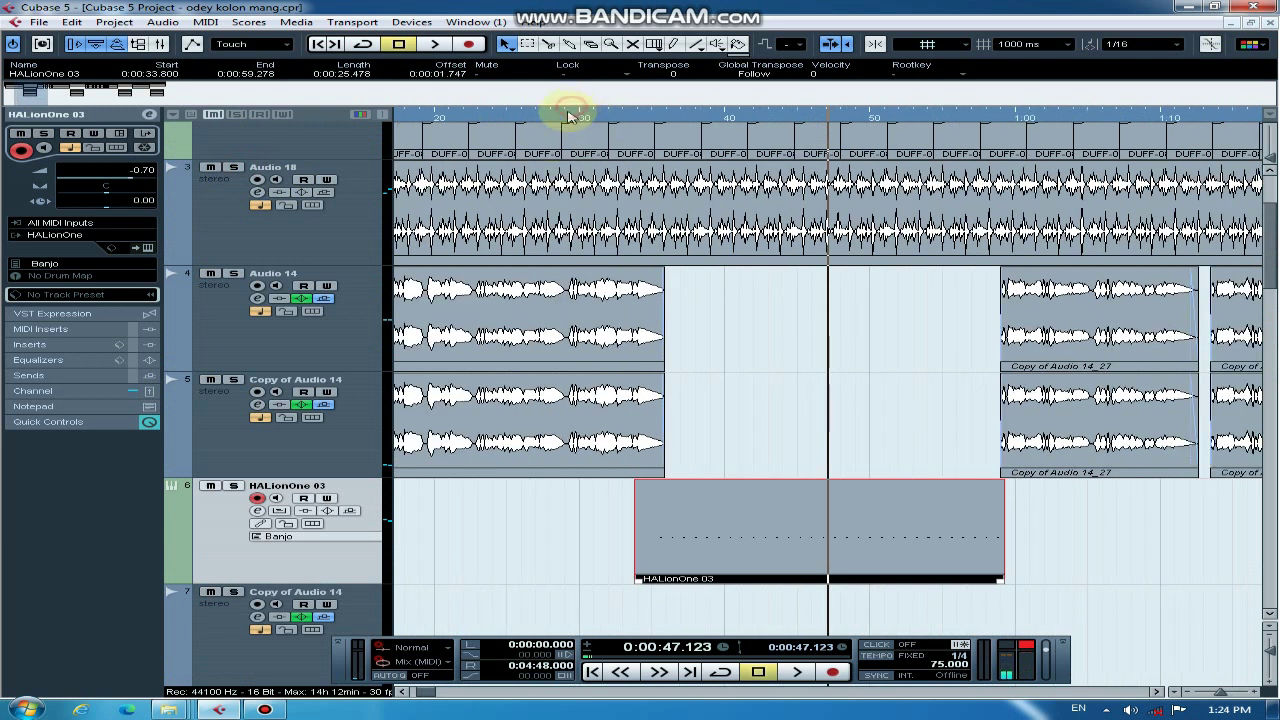
# Step: Play the full mix from about 29 seconds and trim the start of the banjo part to 34.991 seconds
pyautogui.click(568, 117)
pyautogui.press('space')
pyautogui.click(1268, 650)
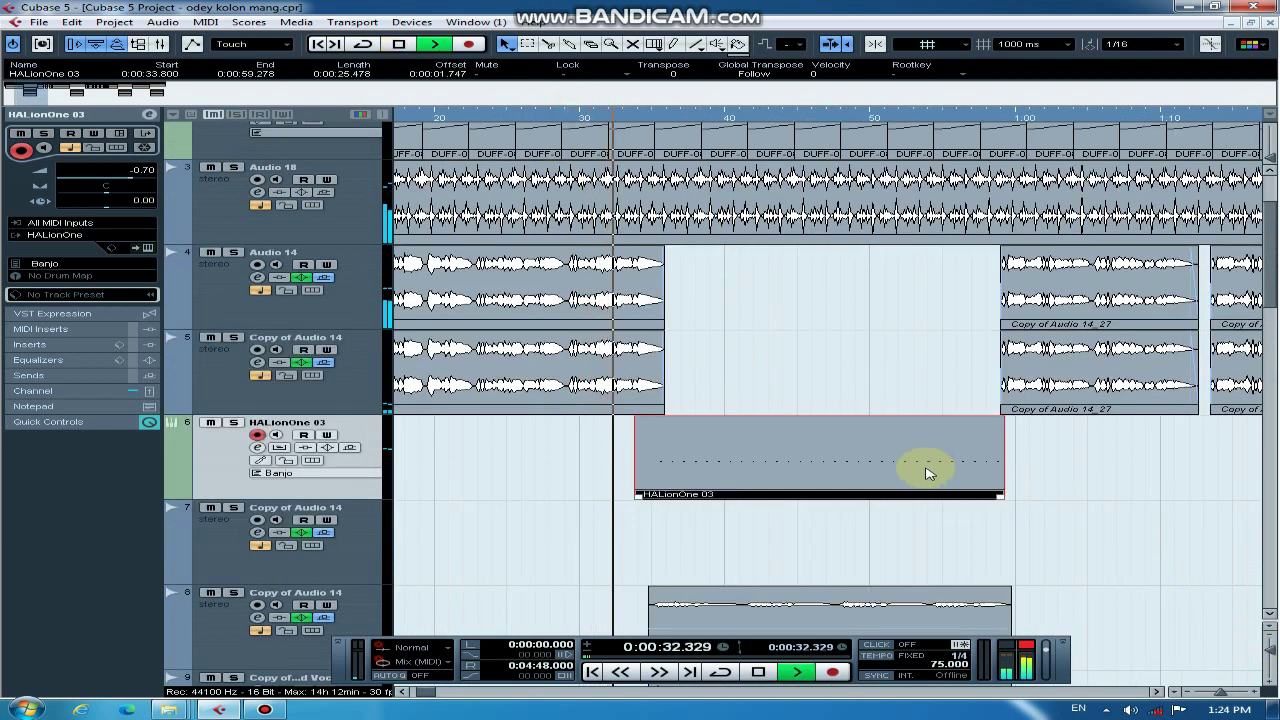
pyautogui.press('h')
pyautogui.press('h')
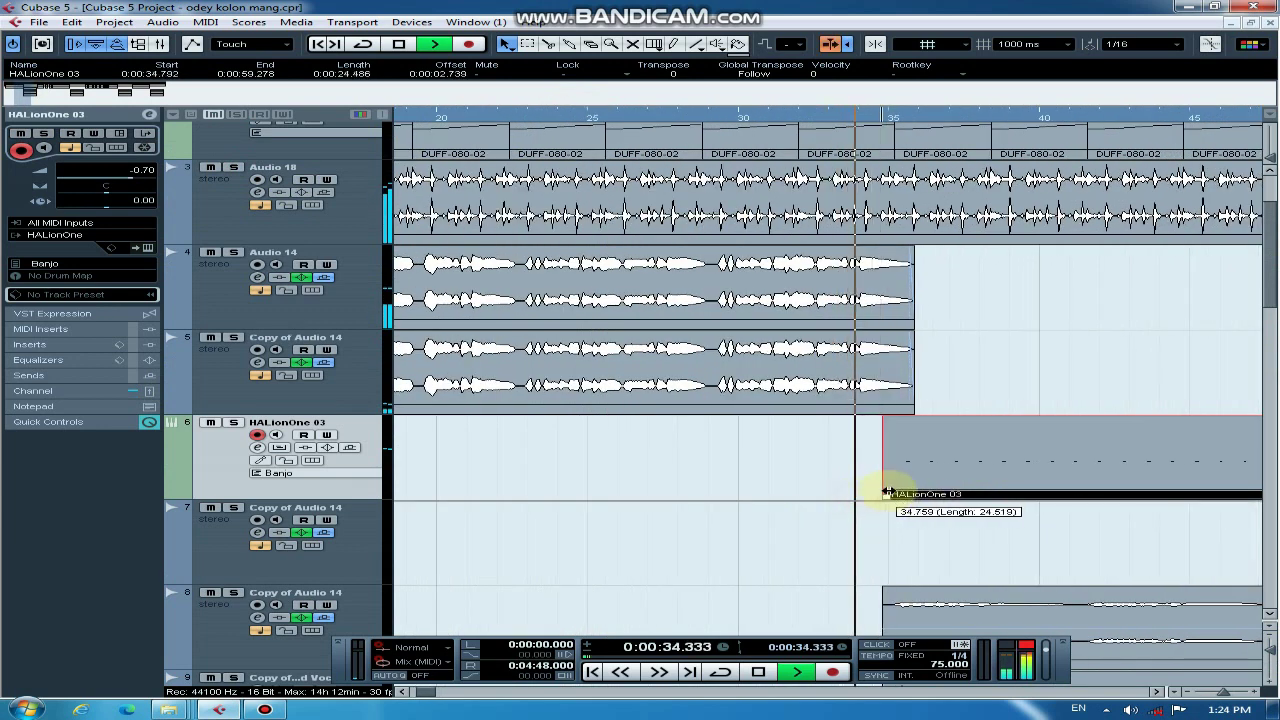
pyautogui.press('g')
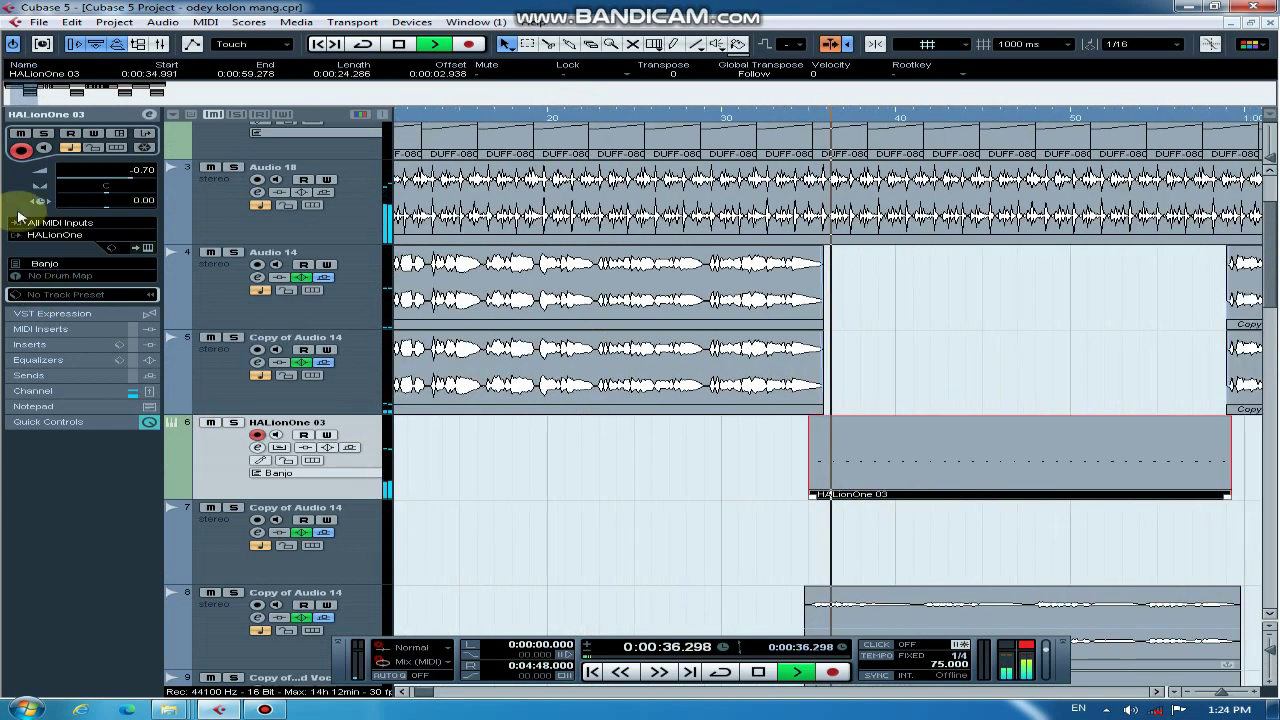
# Step: Raise the banjo track's volume to 0.35 during playback and listen to it in the mix
pyautogui.click(130, 180)
pyautogui.moveTo(135, 183); pyautogui.dragTo(141, 183)
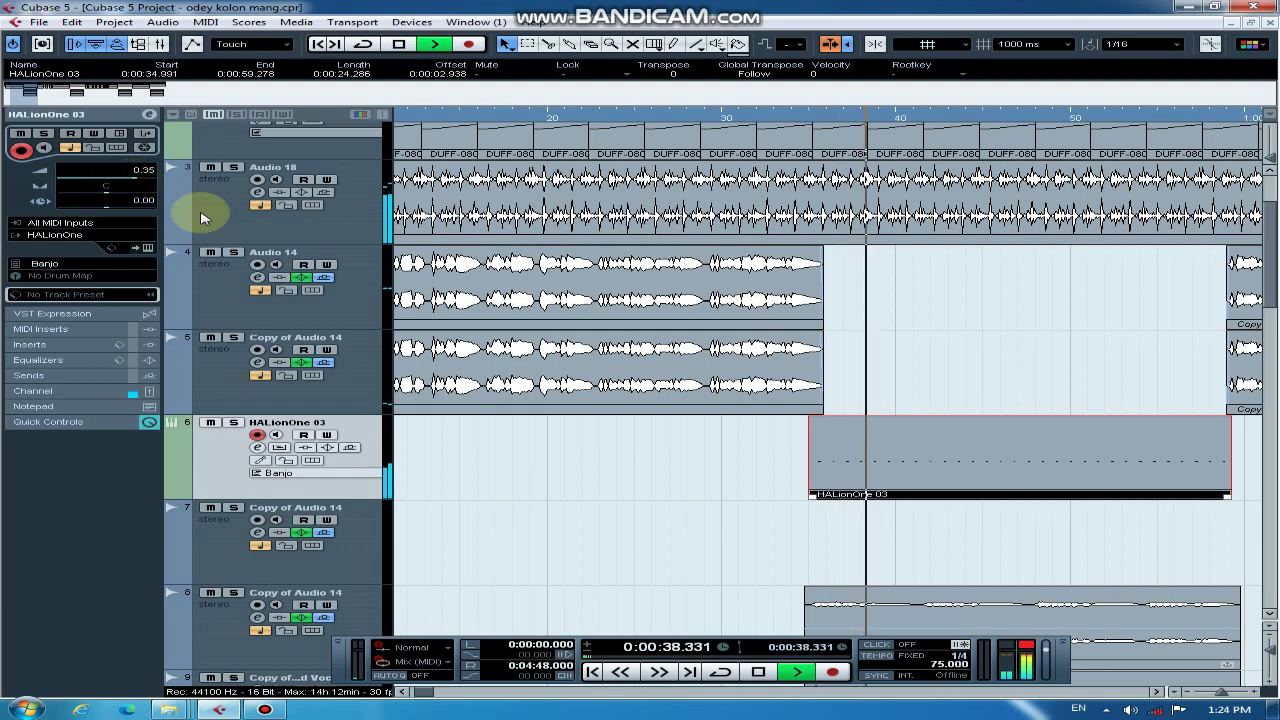
pyautogui.press('g')
pyautogui.press('g')
pyautogui.press('g')
pyautogui.press('g')
pyautogui.press('h')
pyautogui.press('h')
pyautogui.press('h')
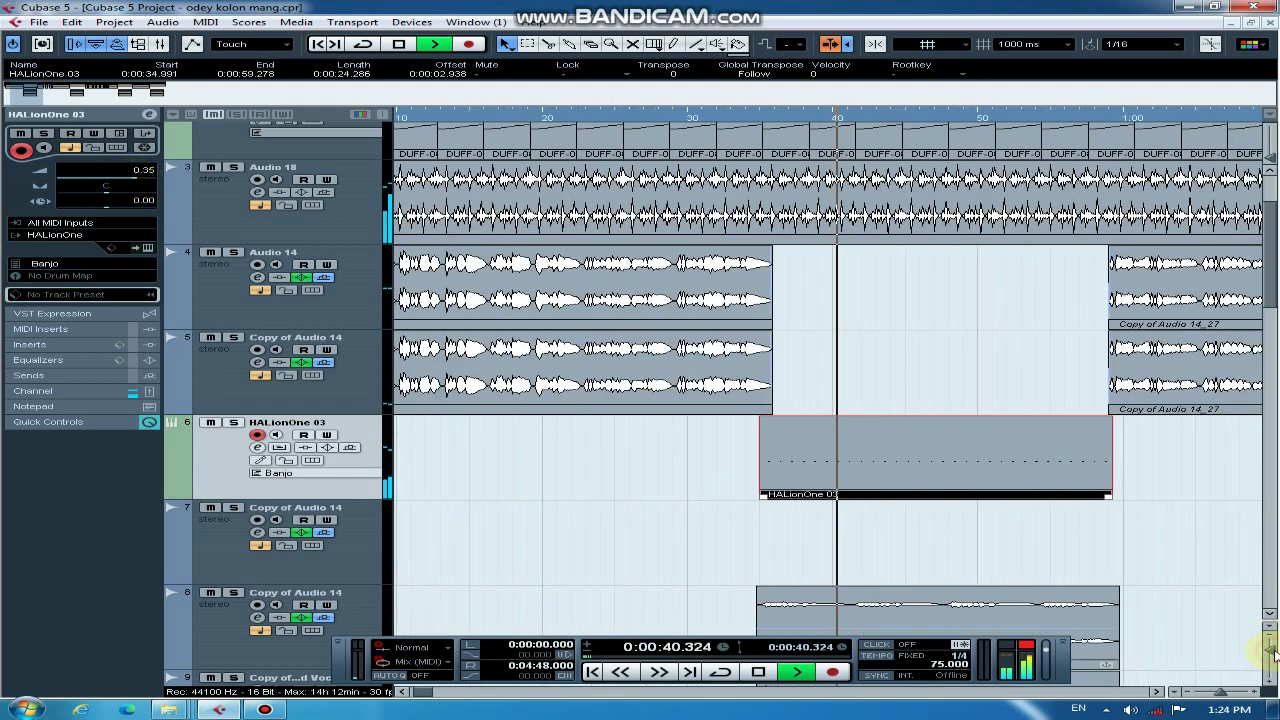
pyautogui.click(1272, 651)
pyautogui.press('g')
pyautogui.press('g')
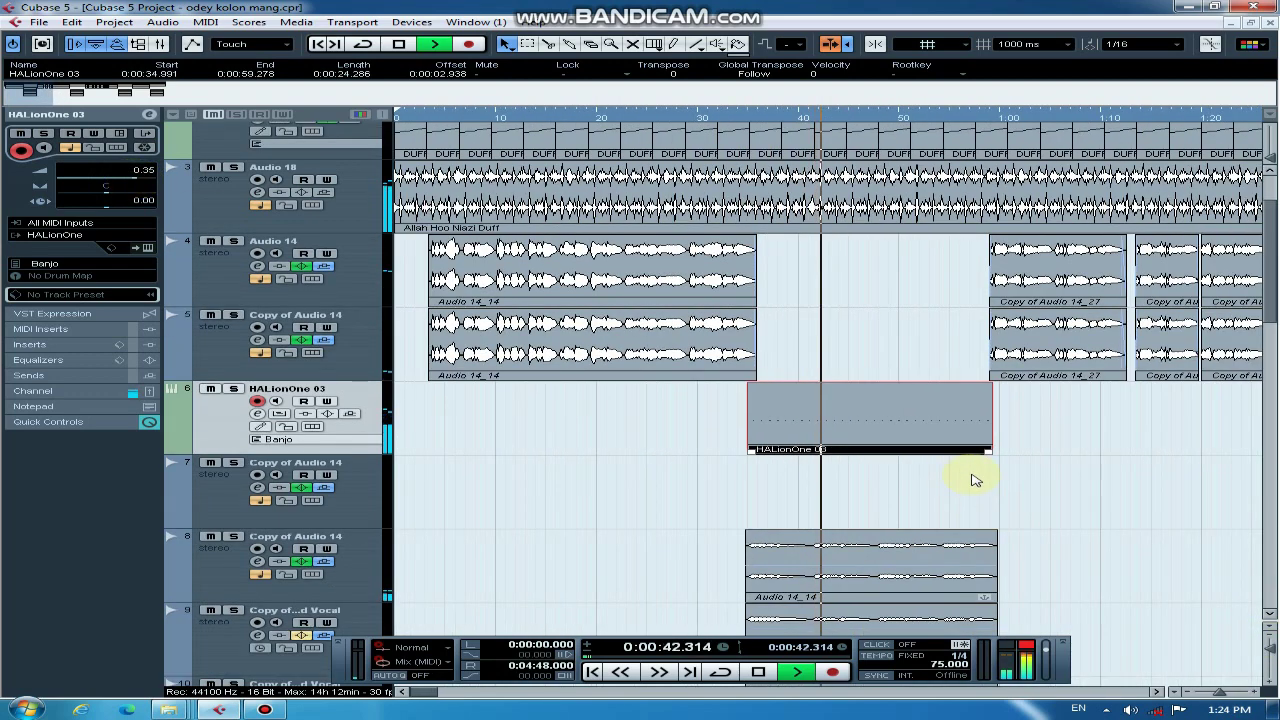
# Step: Raise the banjo track's volume to 1.16 while the mix keeps playing
pyautogui.press('h')
pyautogui.press('h')
pyautogui.press('h')
pyautogui.press('g')
pyautogui.press('g')
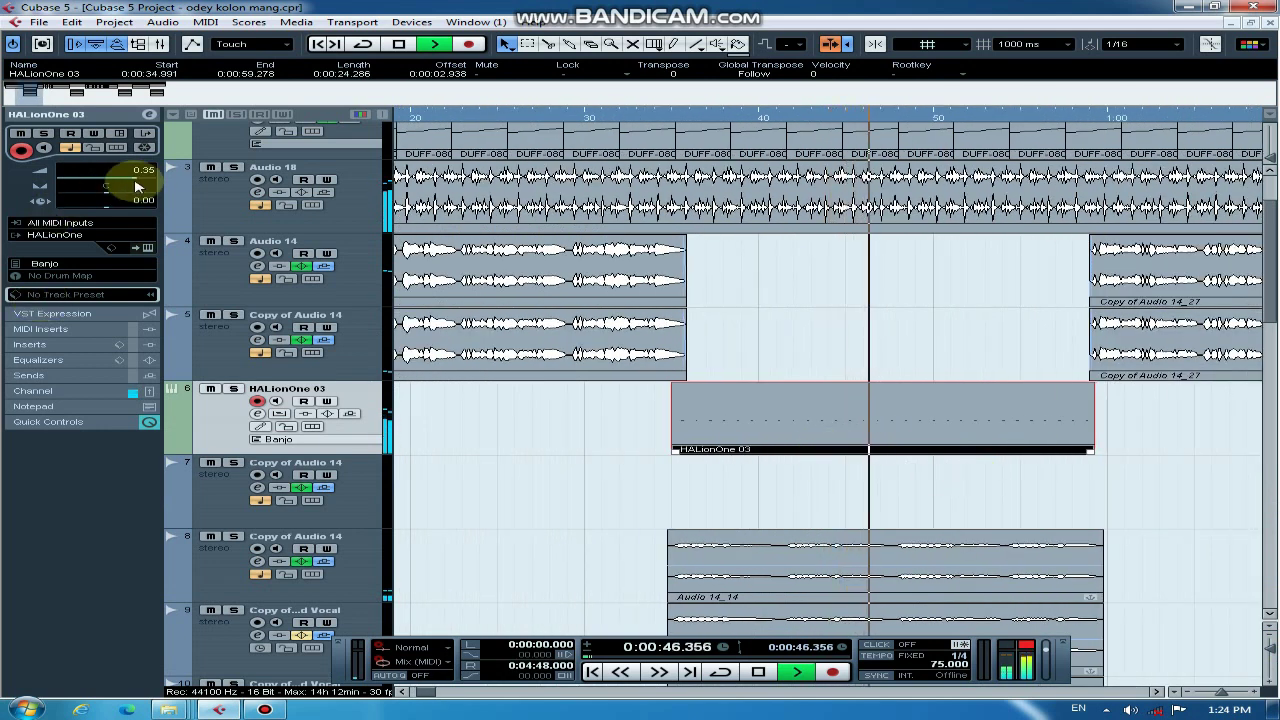
pyautogui.press('g')
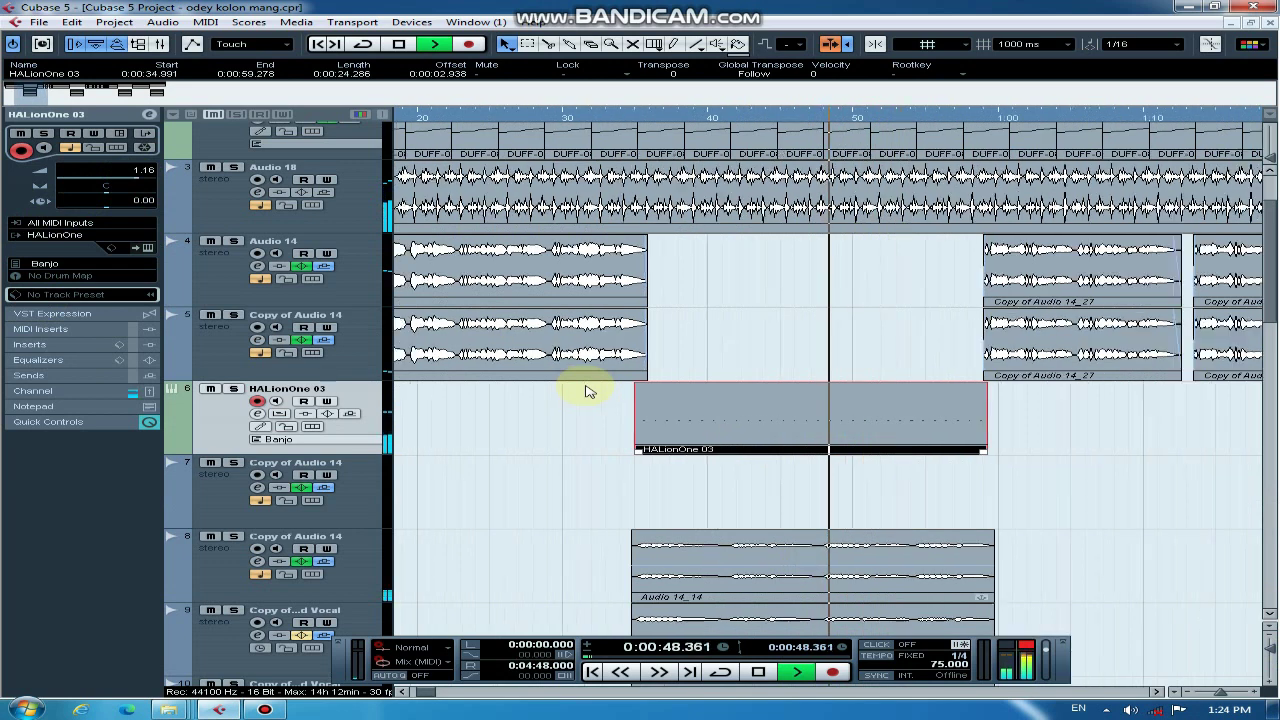
# Step: Deselect the banjo part, listen to the mix past the end of the part, and stop playback at about one minute
pyautogui.press('g')
pyautogui.press('h')
pyautogui.press('h')
pyautogui.click(908, 487)
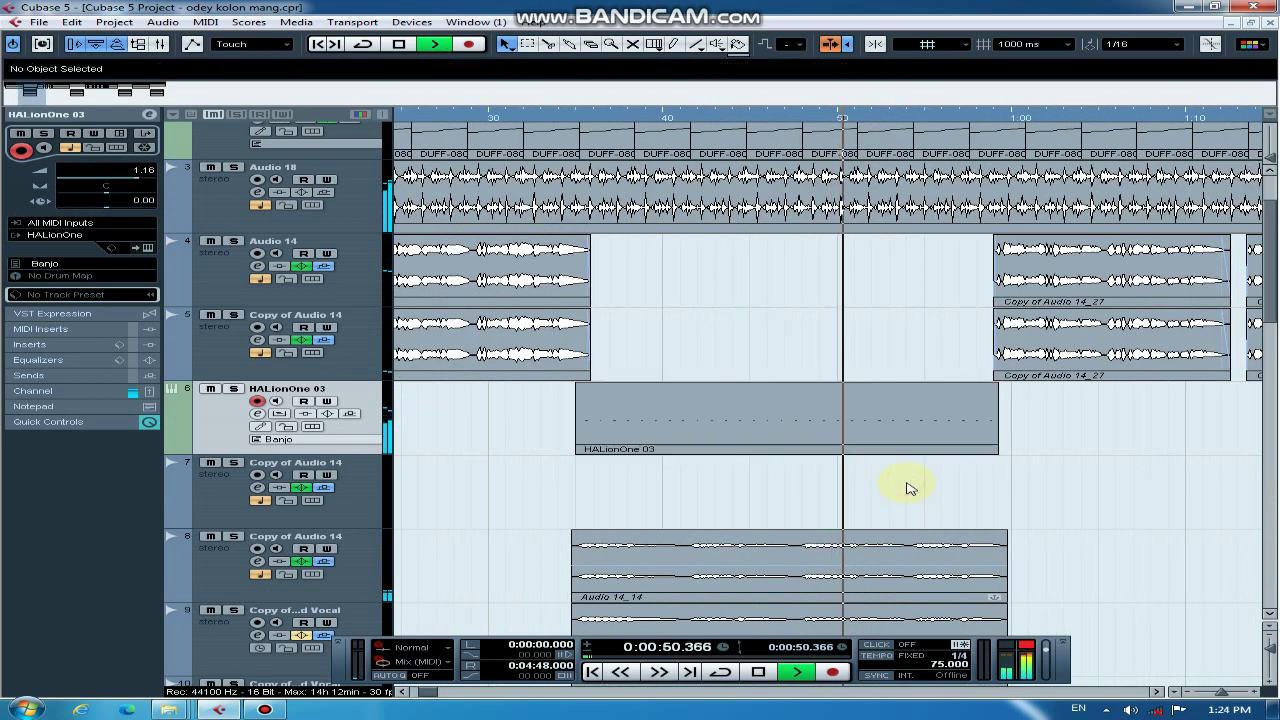
pyautogui.press('g')
pyautogui.press('g')
pyautogui.press('h')
pyautogui.press('h')
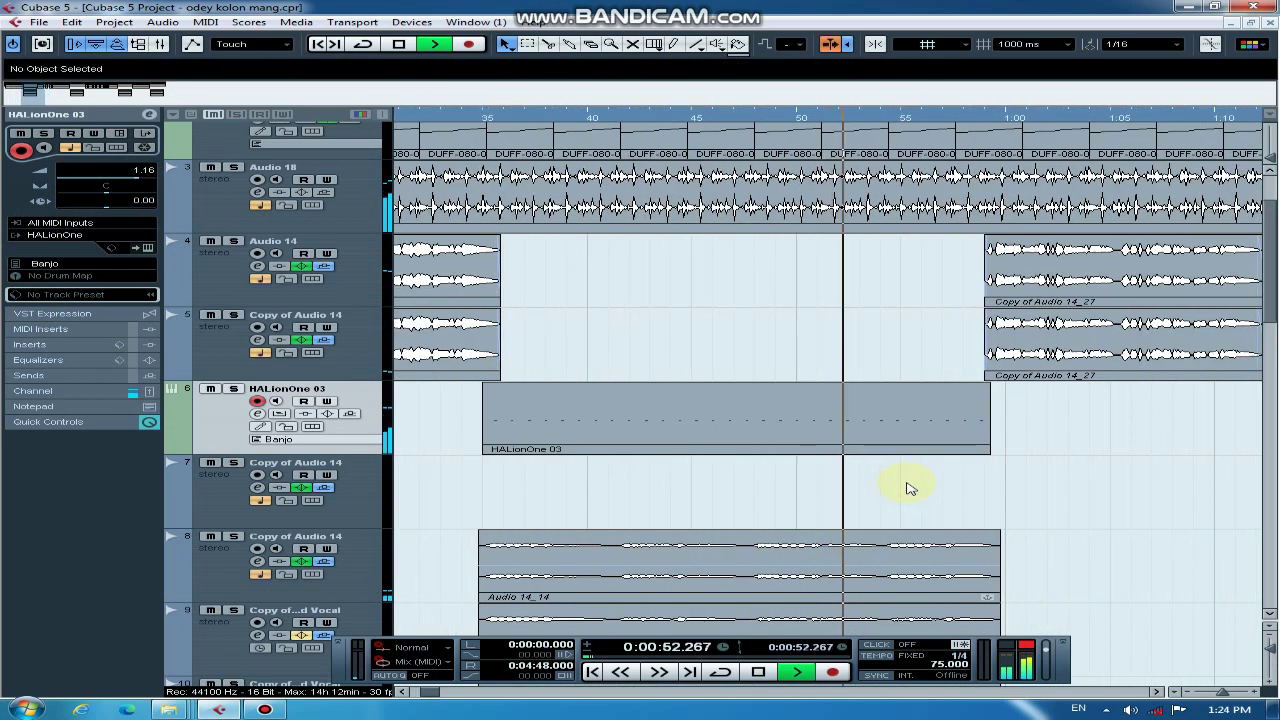
pyautogui.press('g')
pyautogui.press('h')
pyautogui.press('h')
pyautogui.press('h')
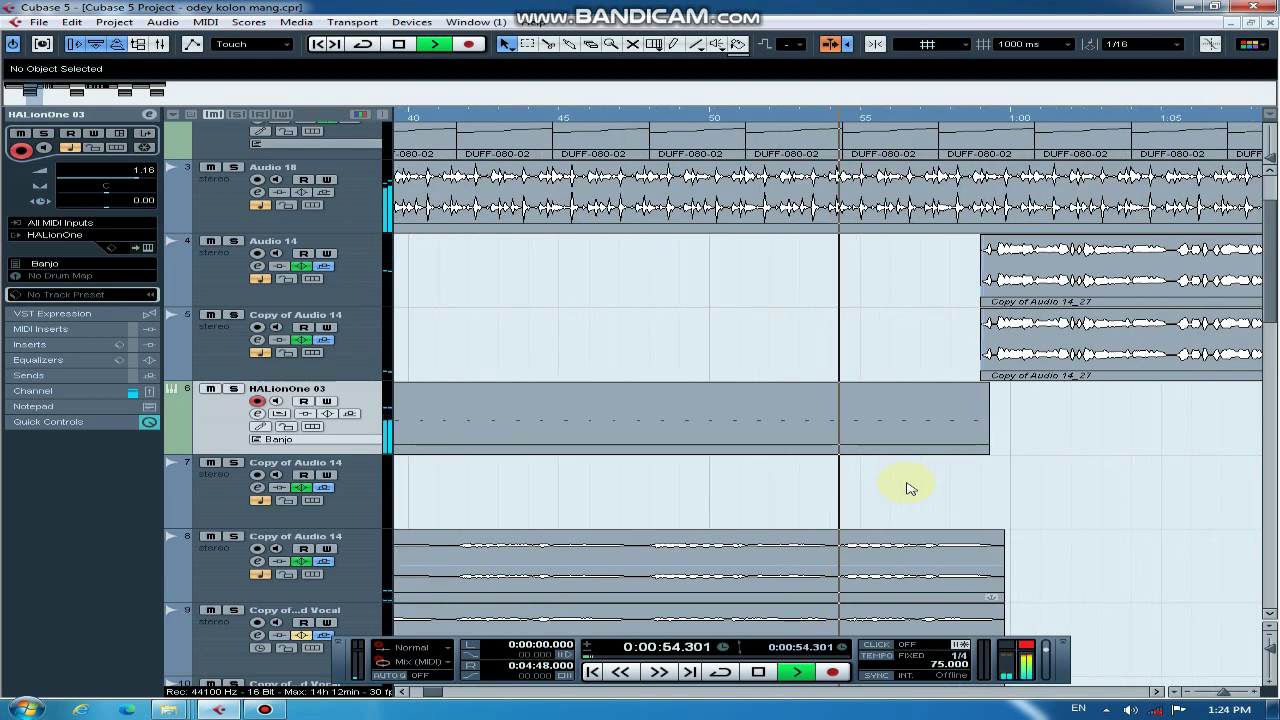
pyautogui.press('g')
pyautogui.press('g')
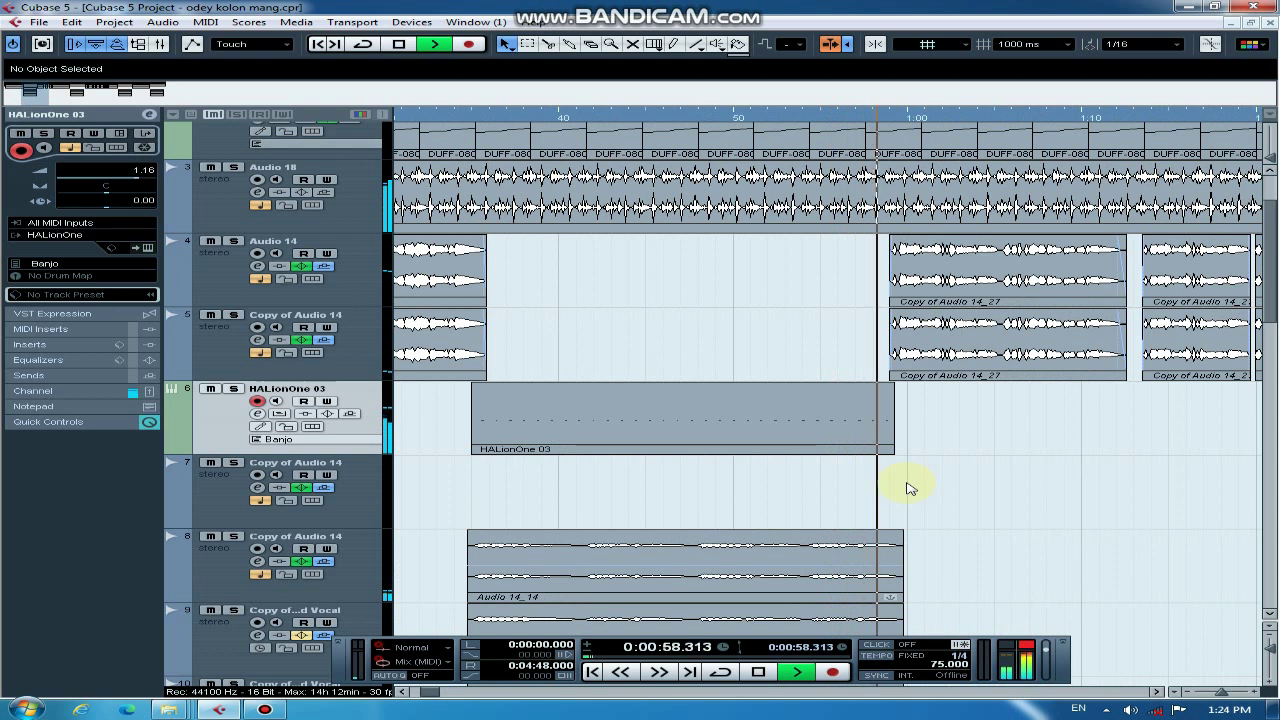
pyautogui.press('space')
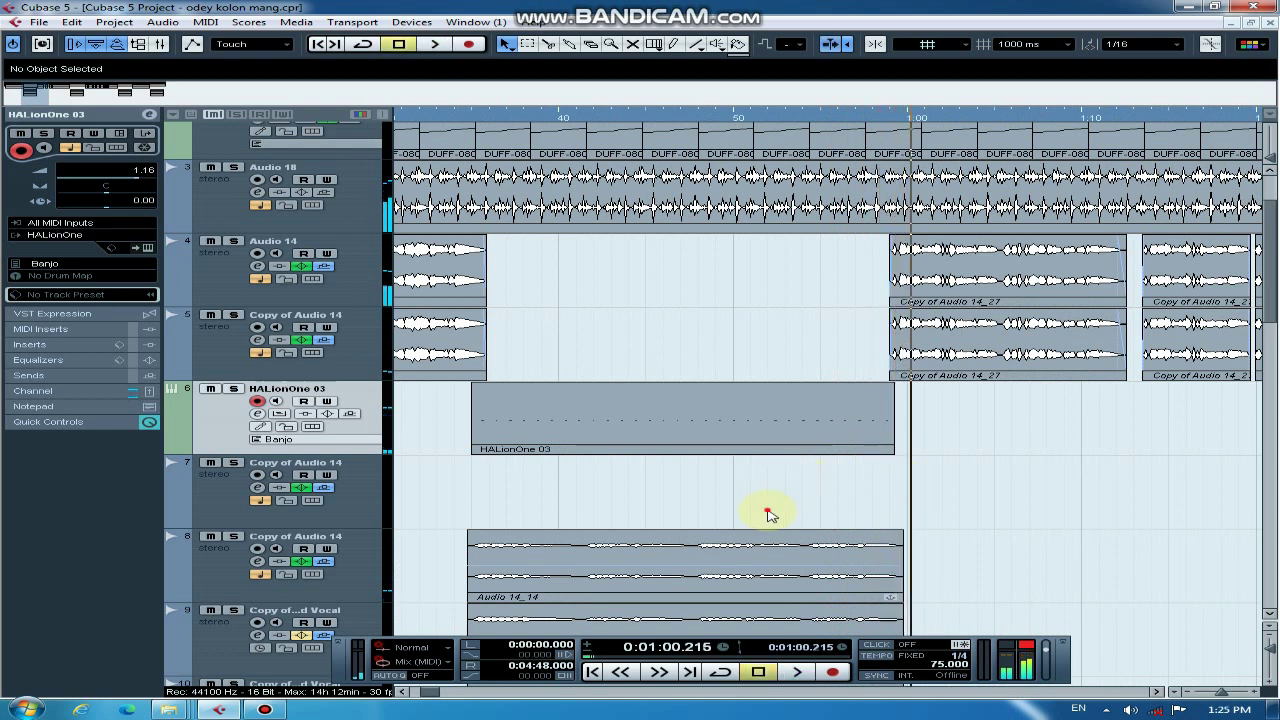
pyautogui.press('g')
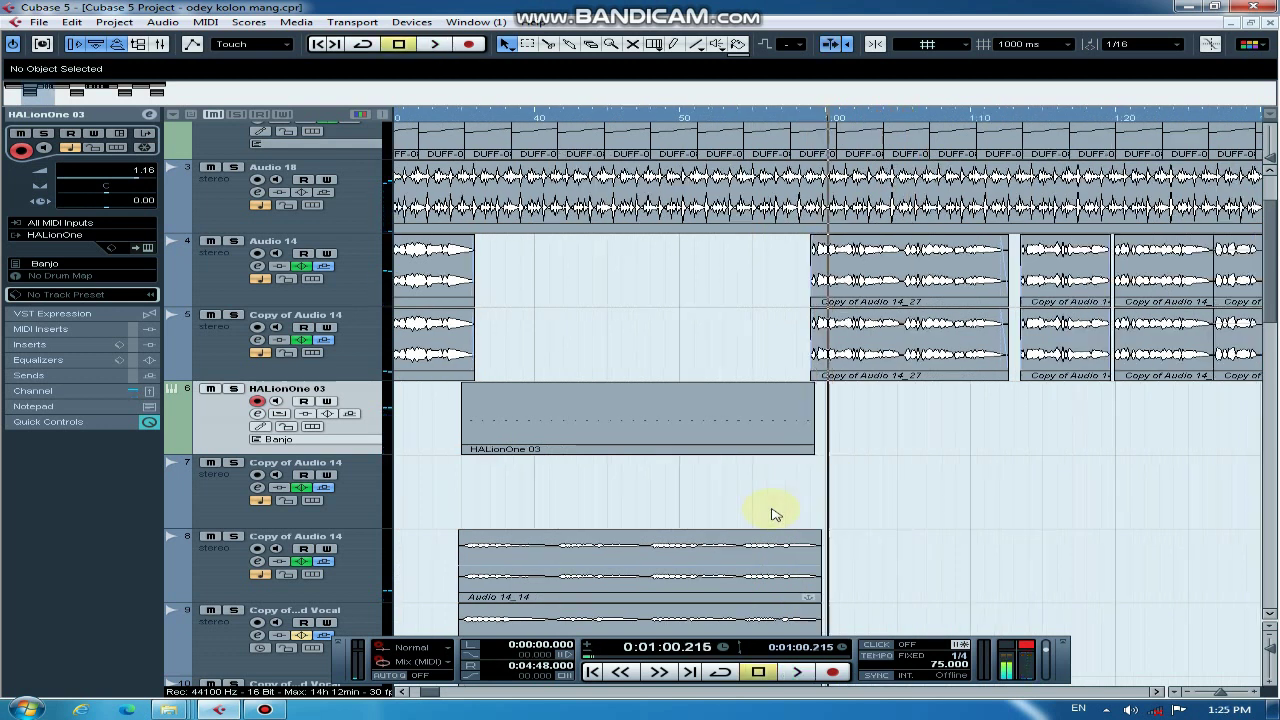
pyautogui.press('g')
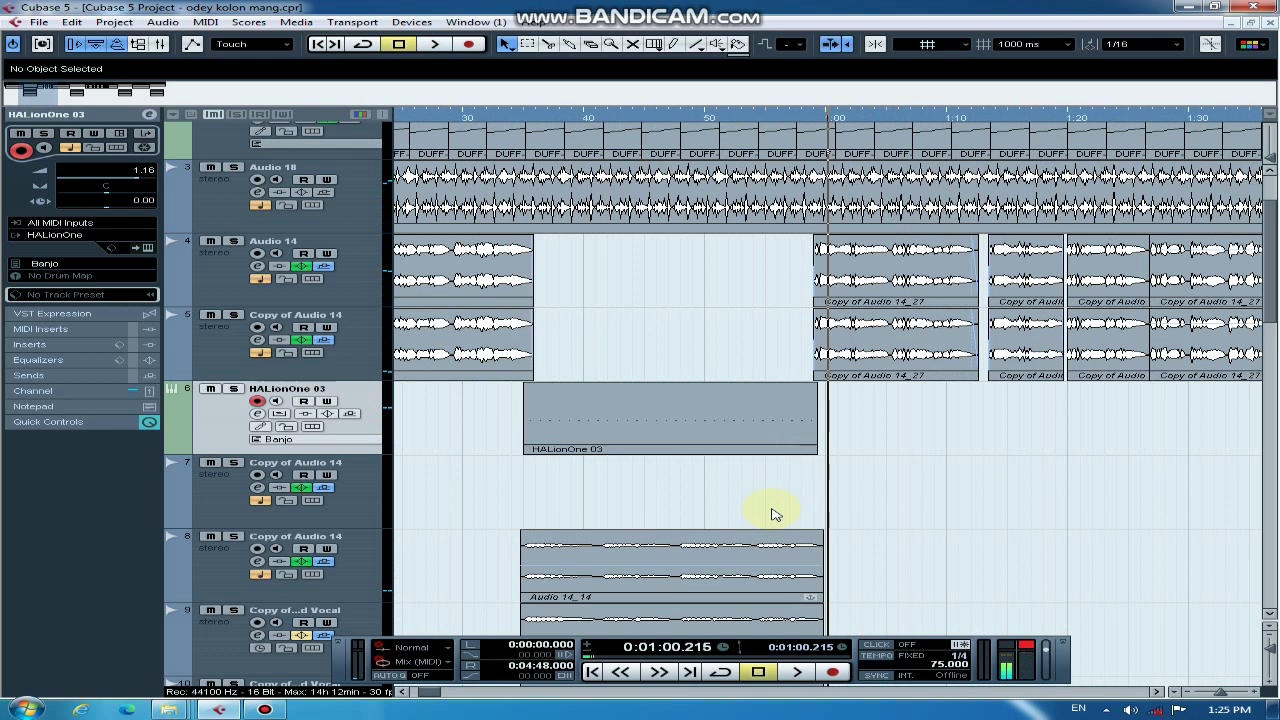